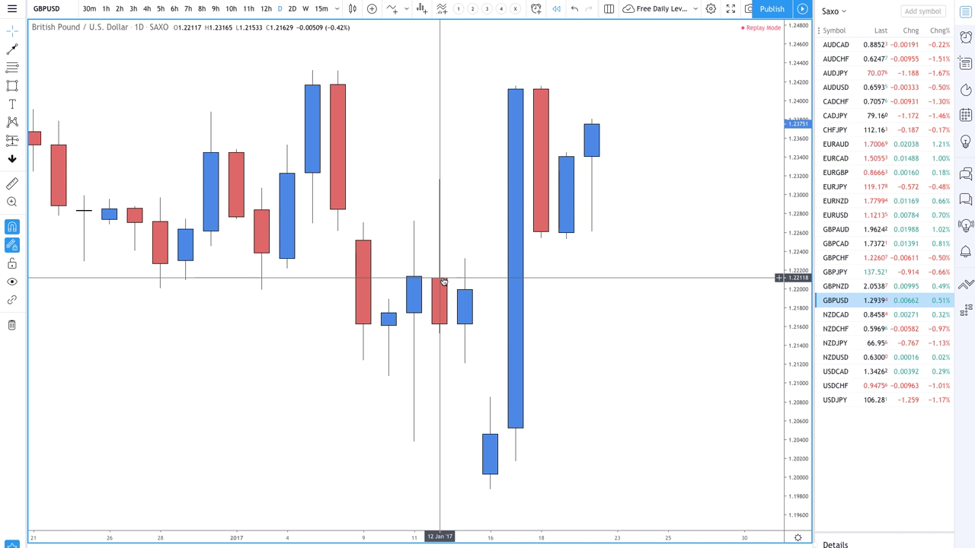
- Draw the zigzag legs from the 16 Jan low to the 17 Jan high and the 19 Jan low, then replay one daily bar
scroll(538, 320, "right", 2)
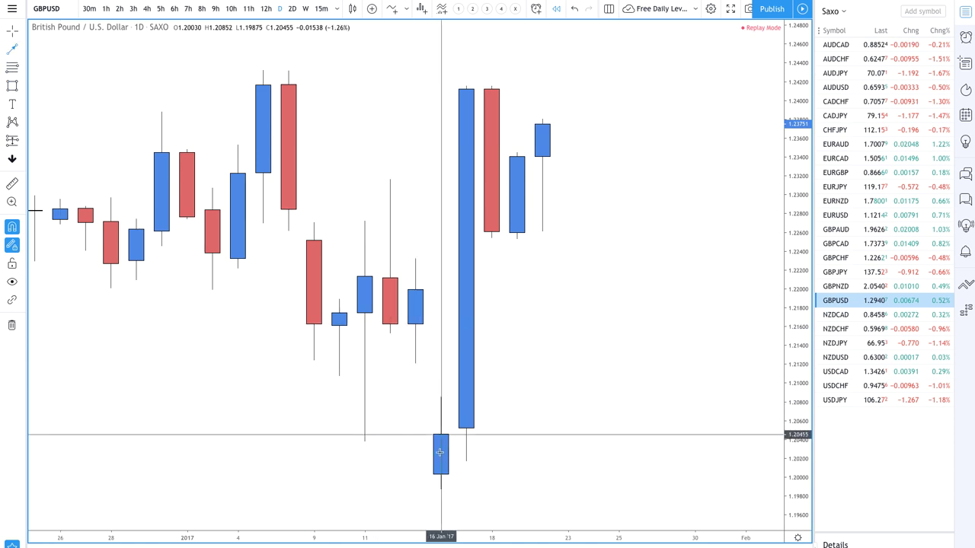
mouse_move(442, 485)
left_mouse_down()
mouse_move(446, 202)
mouse_move(463, 82)
mouse_move(517, 238)
left_mouse_up()
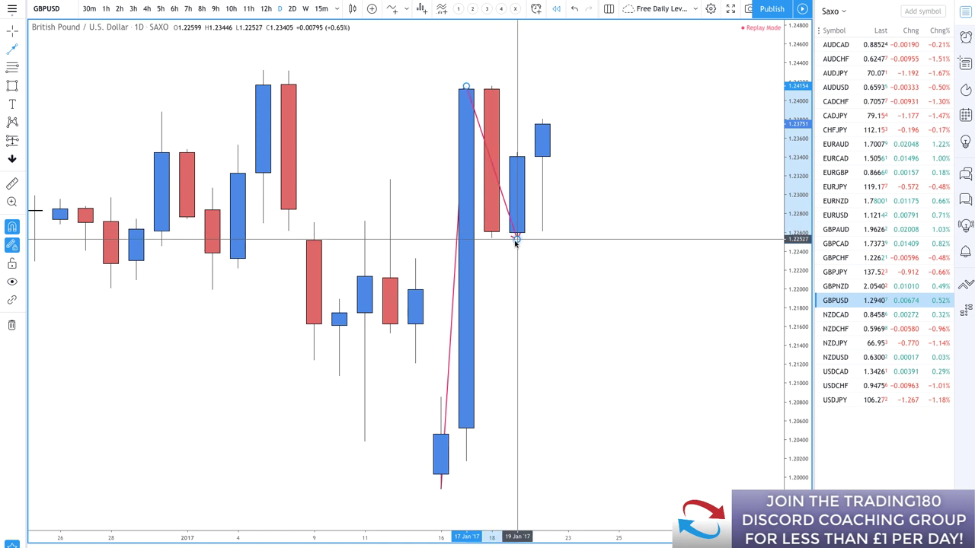
mouse_move(517, 240)
left_mouse_down()
mouse_move(517, 87)
mouse_move(493, 88)
mouse_move(588, 76)
mouse_move(538, 130)
mouse_move(541, 76)
mouse_move(500, 85)
mouse_move(545, 92)
mouse_move(546, 59)
mouse_move(542, 122)
mouse_move(543, 38)
left_mouse_up()
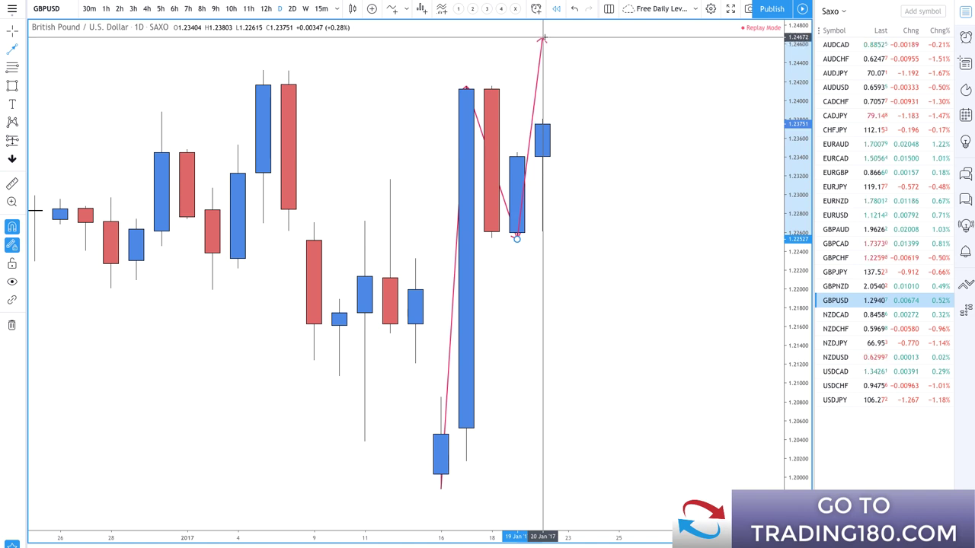
mouse_move(436, 472)
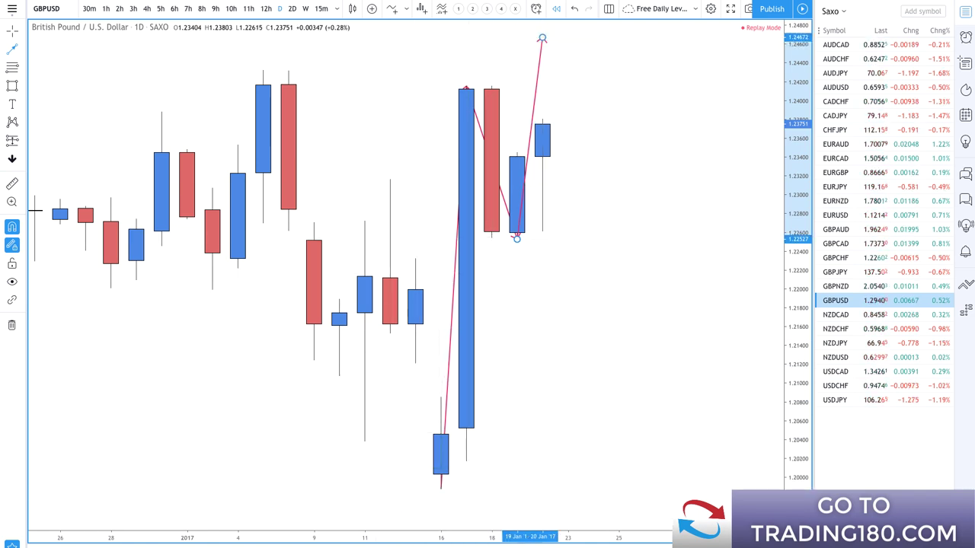
key("shift+Right")
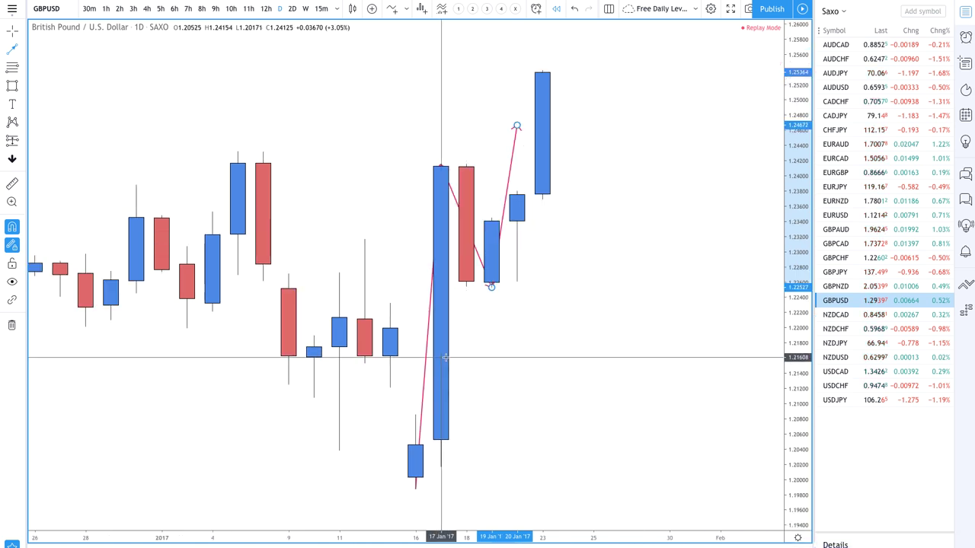
- Draw green demand rectangles at the 18 Jan top and 16 Jan low, and stretch the zigzag to the 23 Jan high near 1.2536
left_click(14, 86)
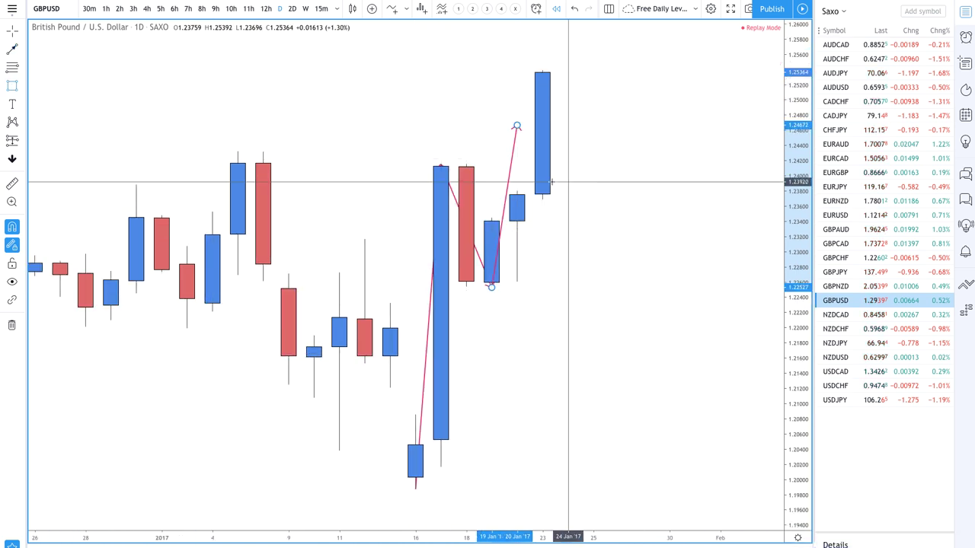
left_click(466, 166)
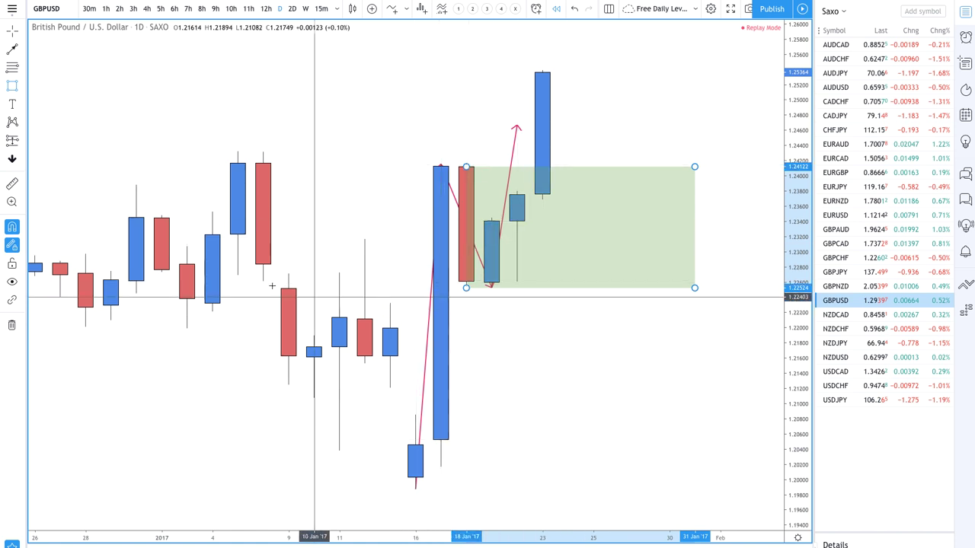
left_click(17, 88)
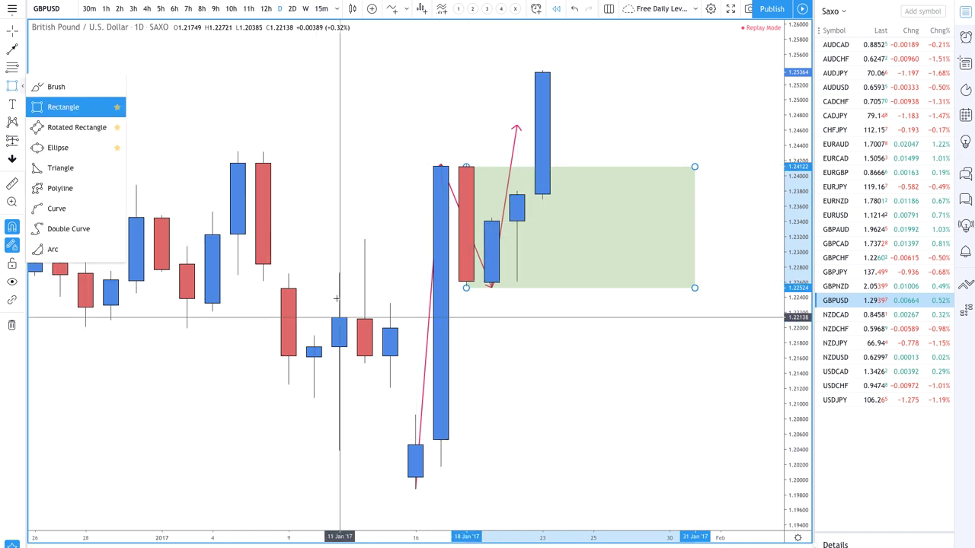
mouse_move(364, 317)
left_mouse_down()
mouse_move(513, 439)
mouse_move(594, 480)
mouse_move(694, 488)
left_mouse_up()
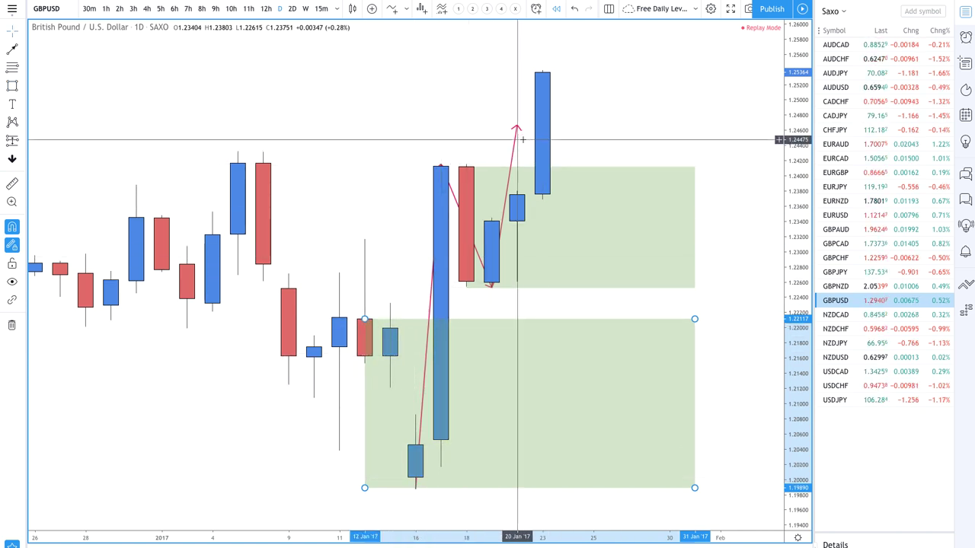
left_click_drag(517, 126, 542, 74)
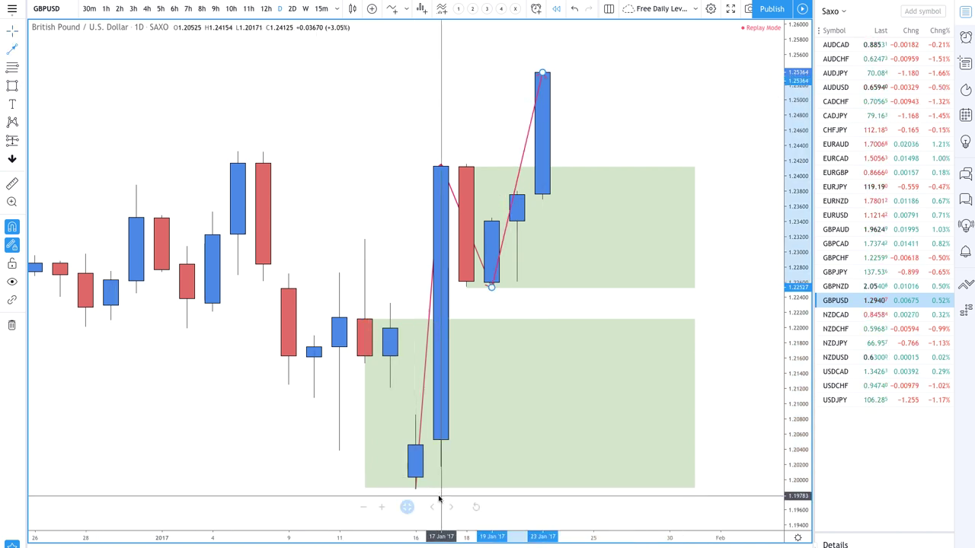
- Replay two daily bars and draw zigzag arrows down to the 24 Jan low and up to the 25 Jan top
key("shift+Right")
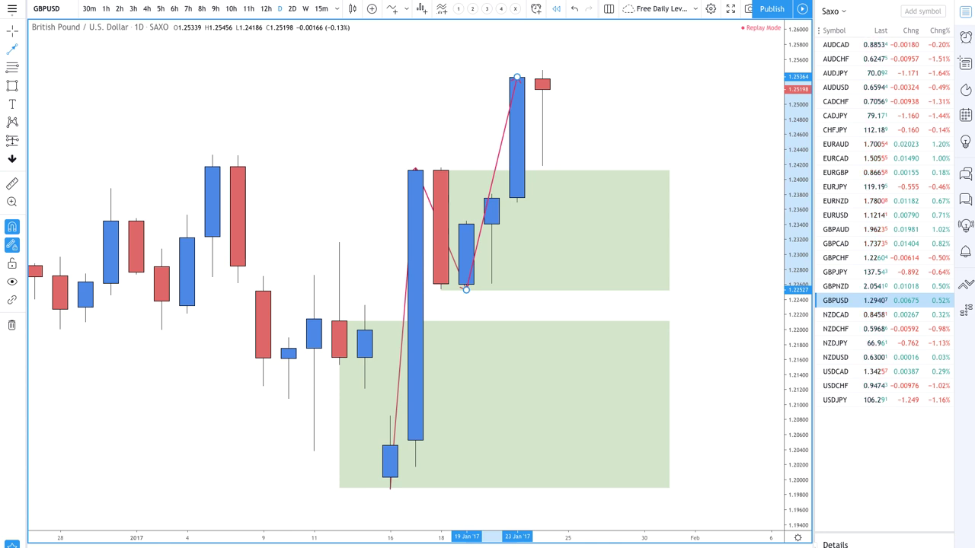
key("shift+Right")
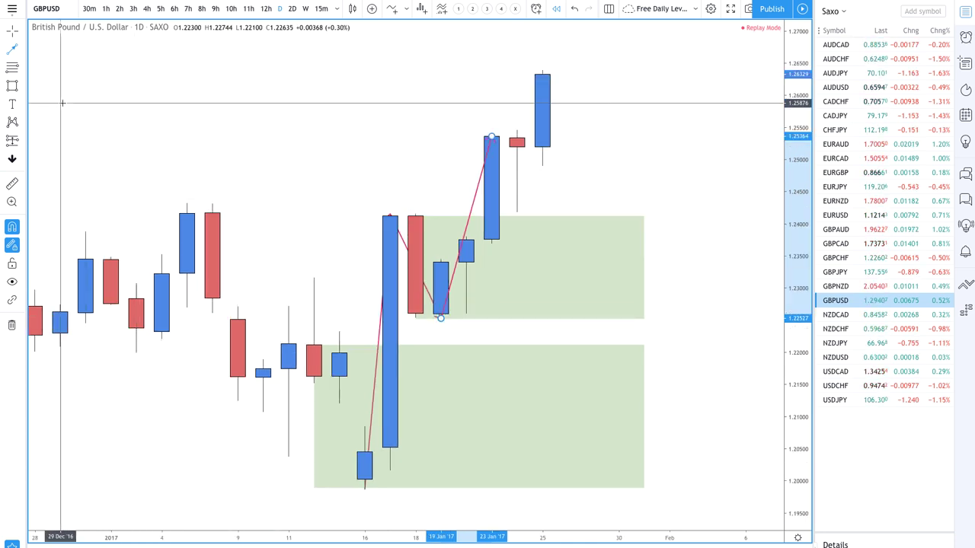
left_click(22, 49)
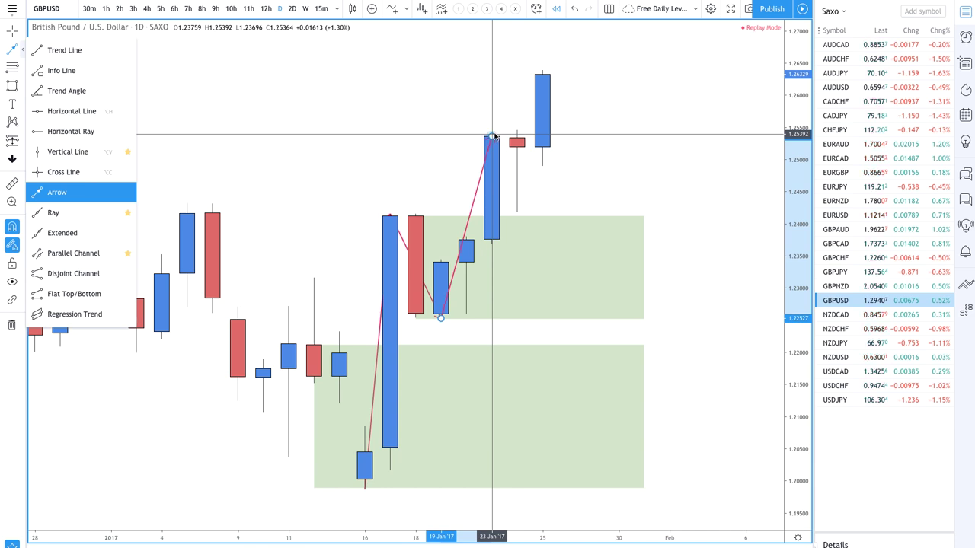
left_click_drag(493, 135, 518, 211)
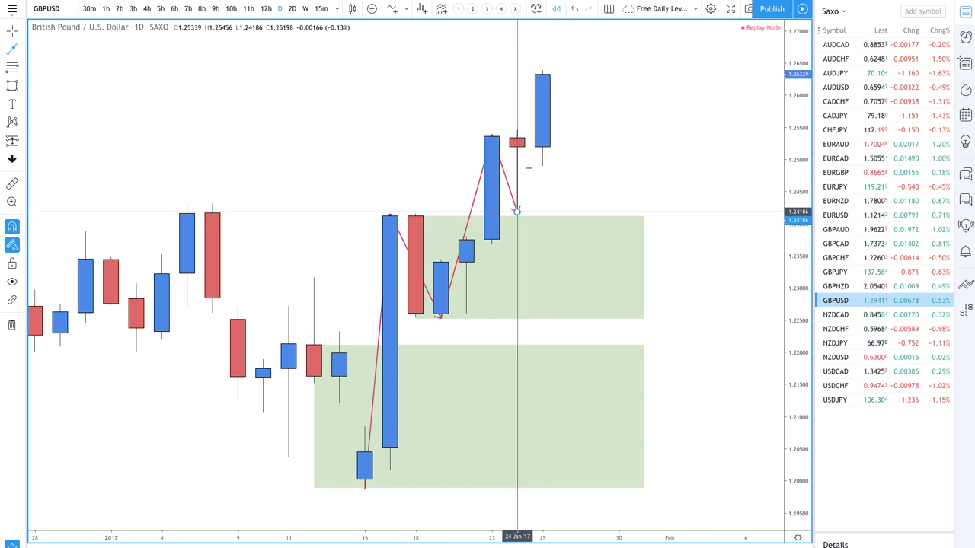
left_click_drag(517, 211, 541, 76)
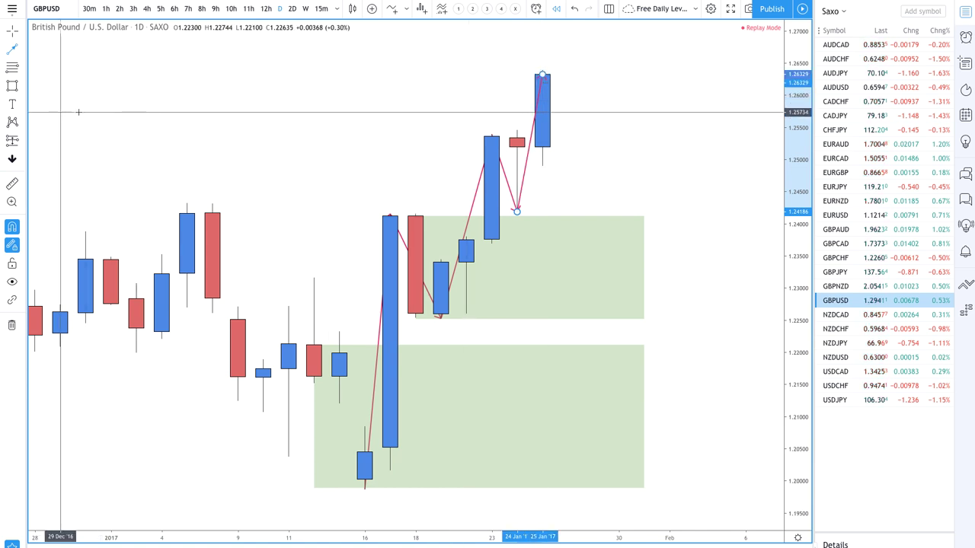
- Add a demand zone from 24 Jan spanning 1.2419–1.2534, then replay three daily bars
left_click_drag(517, 138, 643, 211)
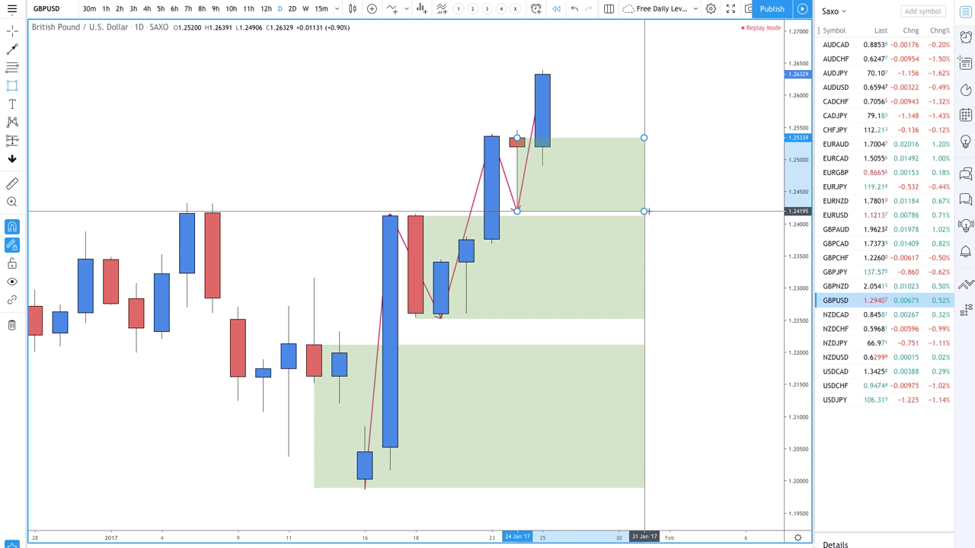
left_click(643, 211)
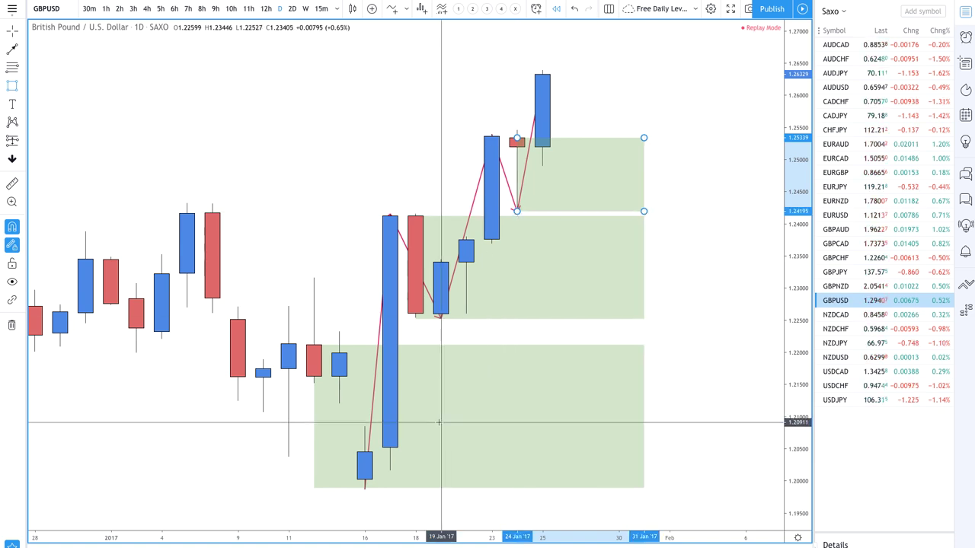
key("shift+Right")
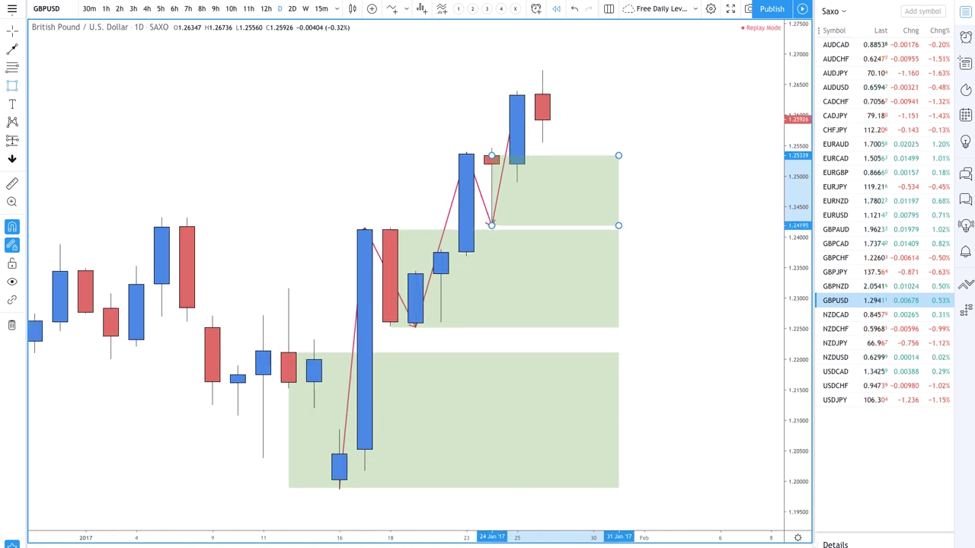
key("shift+Right")
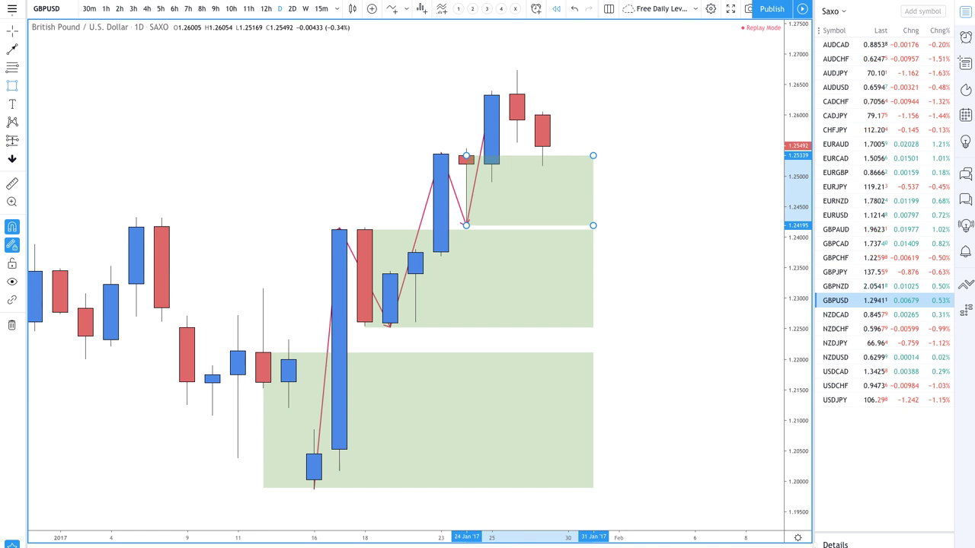
key("shift+Right")
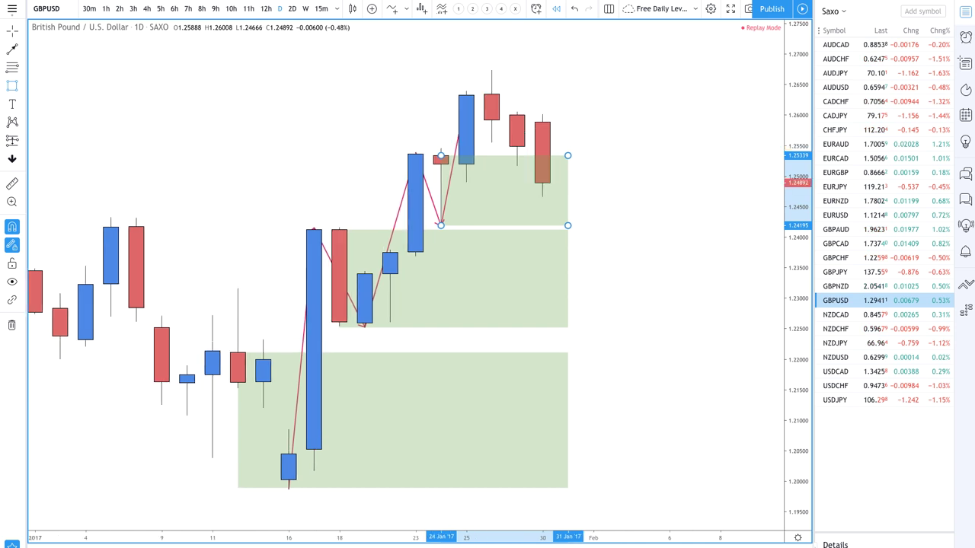
- Draw a horizontal arrow rightward from the 26 Jan high near 1.2674, then replay two daily bars
left_click(12, 49)
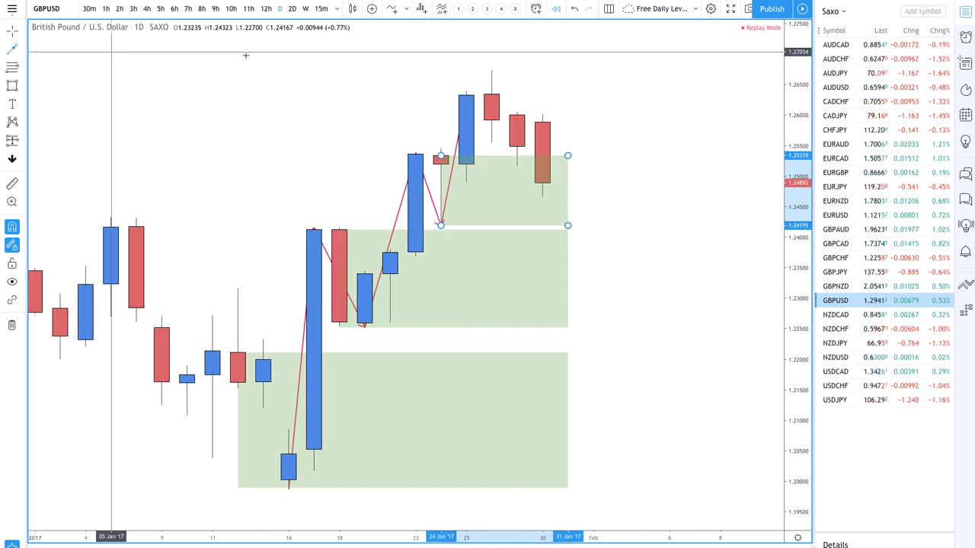
left_click(492, 70)
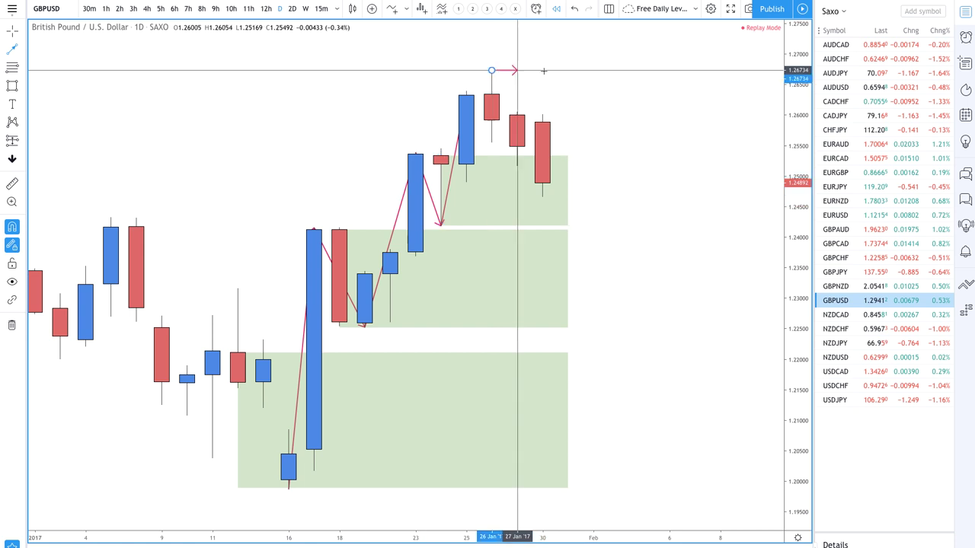
left_click(694, 70)
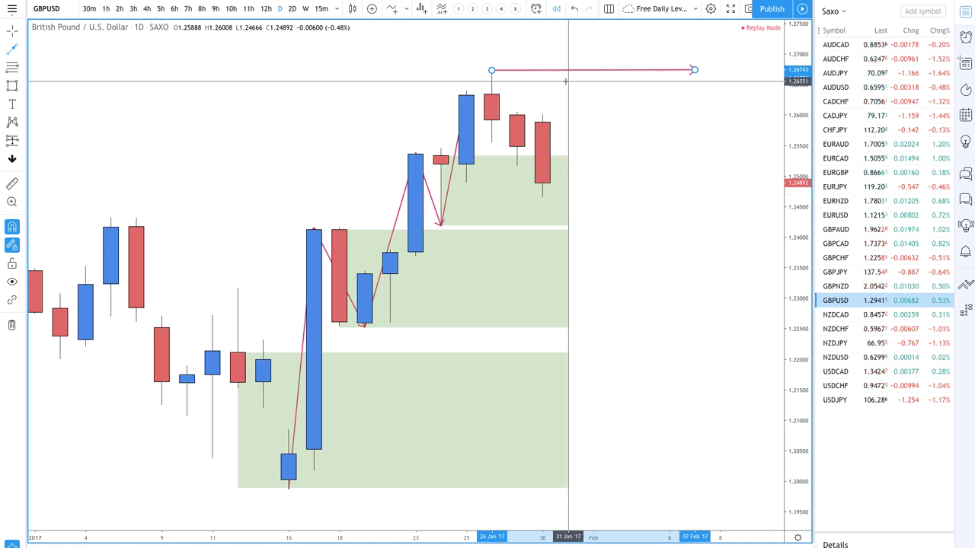
mouse_move(407, 506)
key("shift+Right")
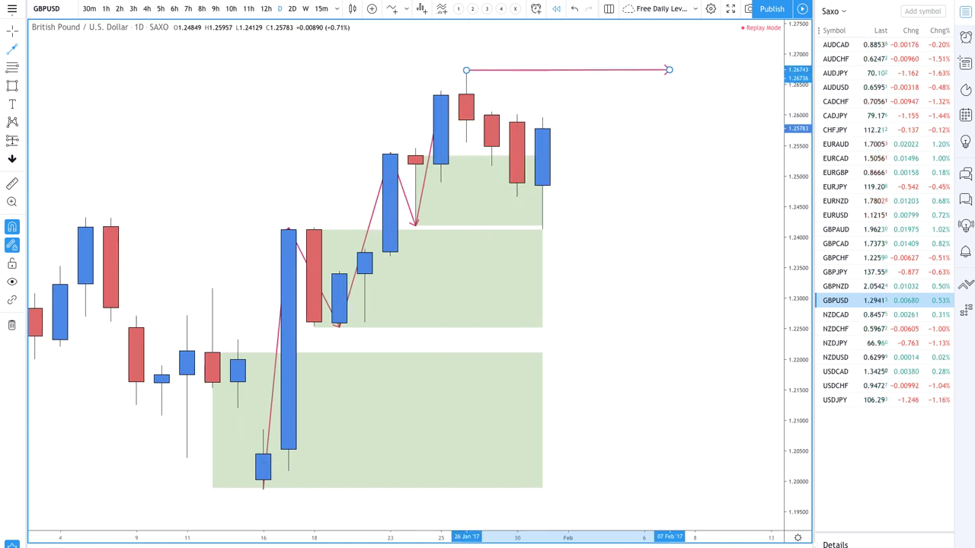
key("shift+Right")
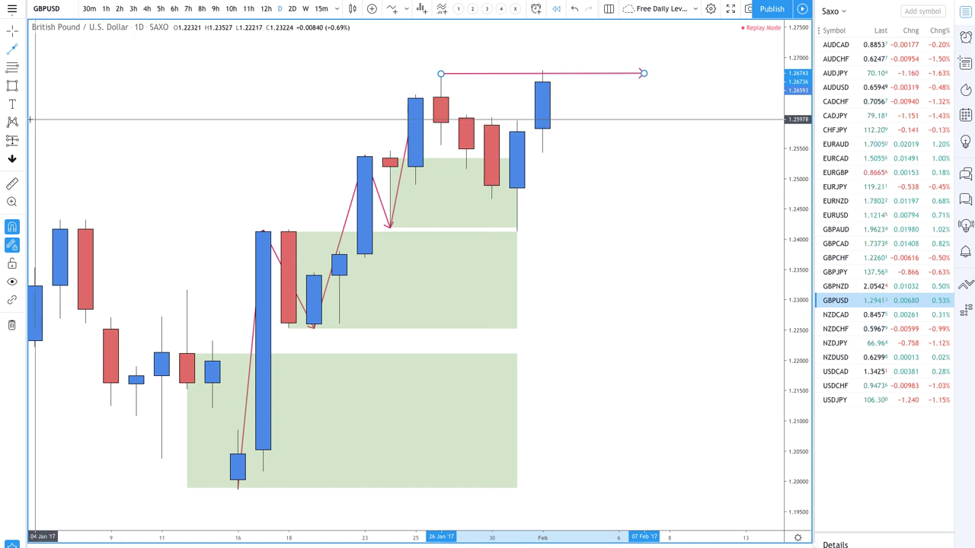
- Draw zigzag legs from the 26 Jan swing high down to the late-January low and up to the February top
left_click(21, 52)
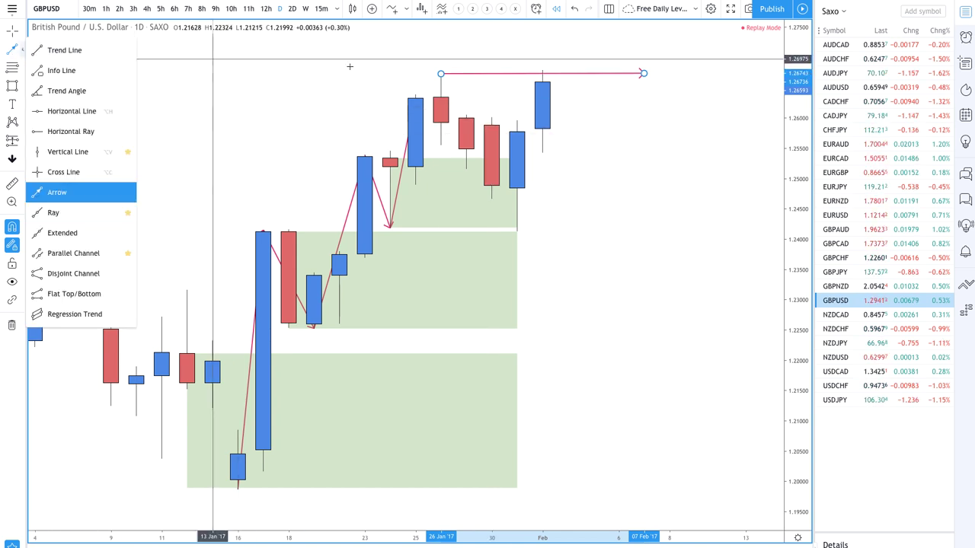
left_click(441, 74)
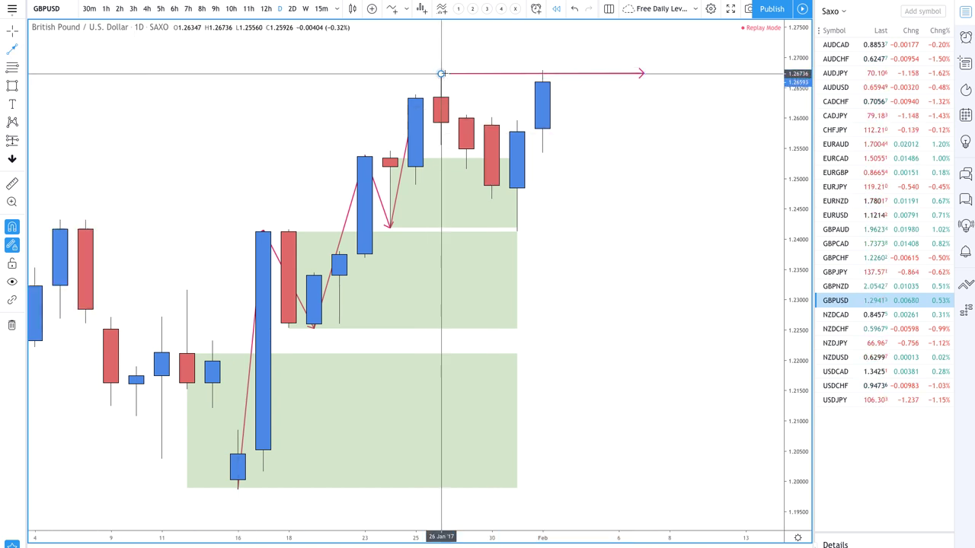
left_click(517, 230)
left_click(516, 230)
left_click(542, 70)
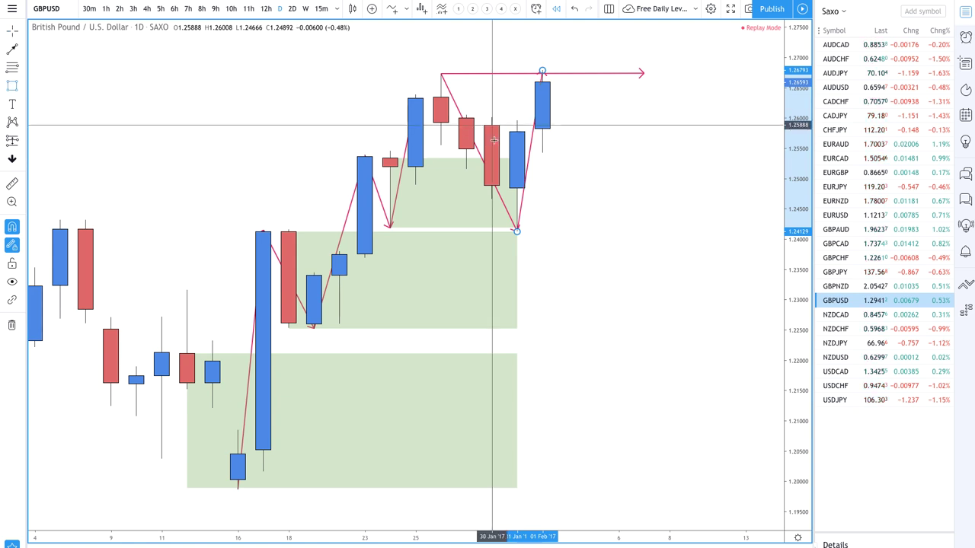
- Add a demand zone from 30 Jan at 1.2413–1.2588 and raise the zigzag tip toward 1.2765
mouse_move(494, 137)
left_mouse_down()
mouse_move(647, 229)
mouse_move(683, 231)
left_mouse_up()
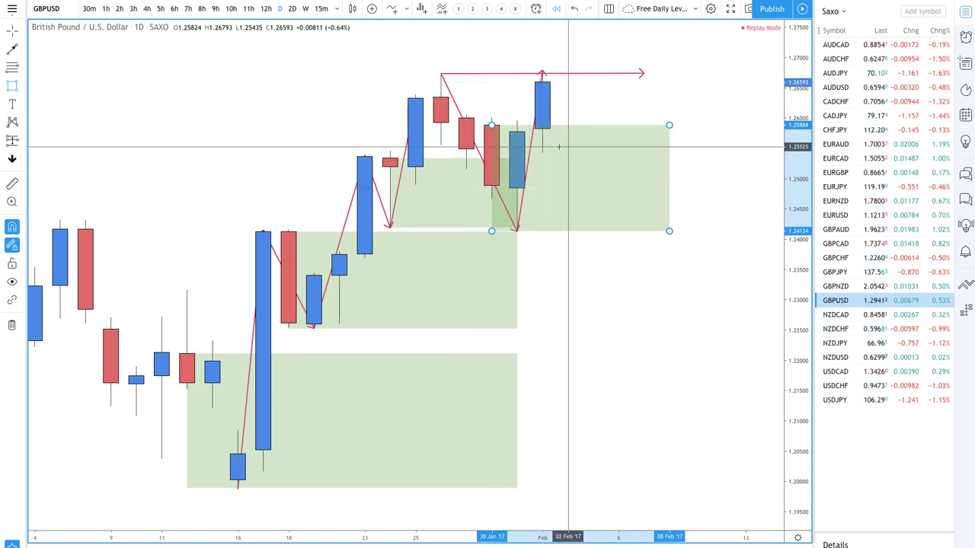
scroll(571, 146, "down", 4)
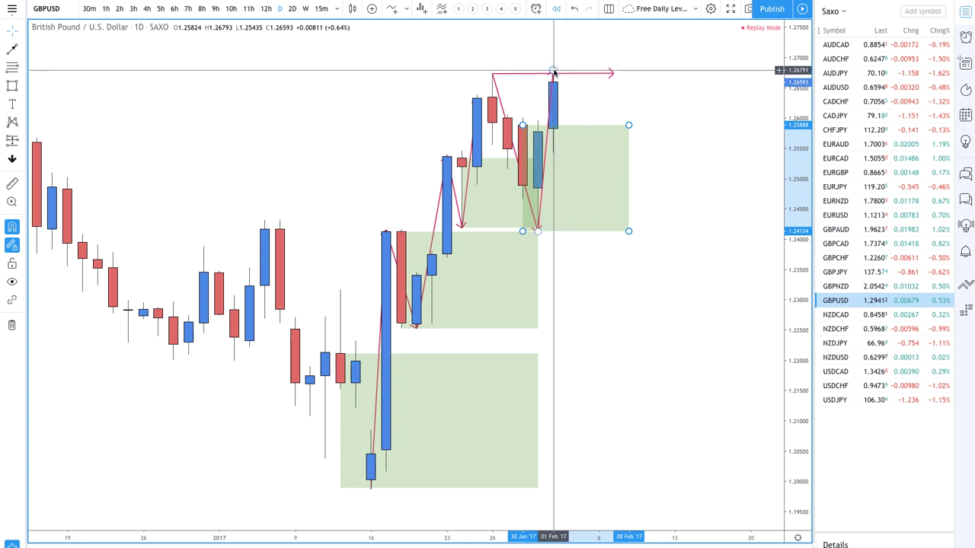
left_click_drag(553, 72, 572, 19)
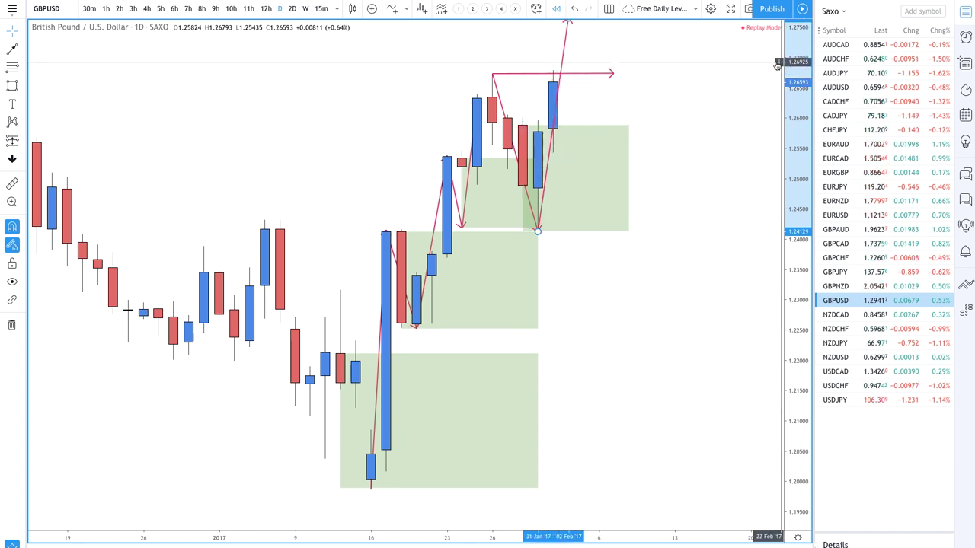
scroll(578, 144, "down", 1)
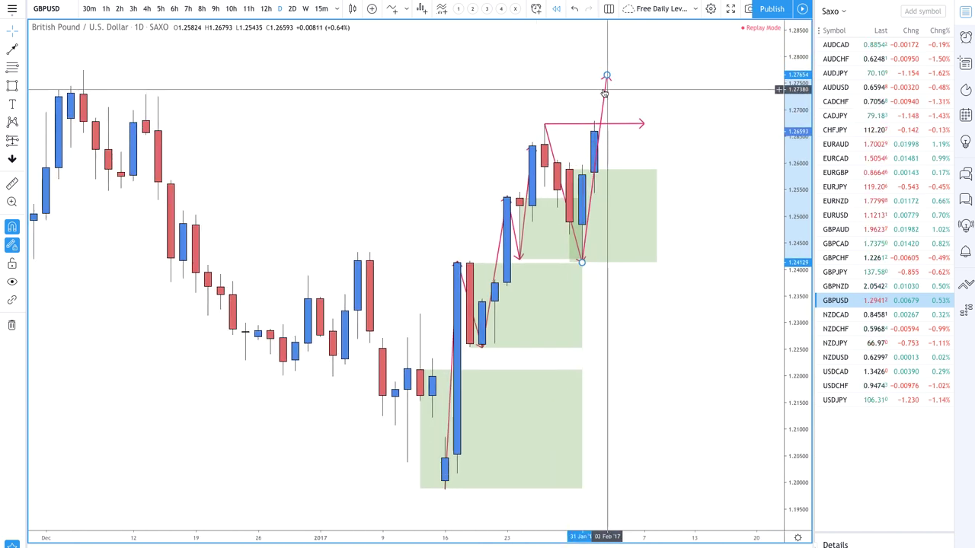
- Push the zigzag's projected top higher, then replay four daily bars back into the 30 Jan zone near 1.2541
left_click_drag(606, 76, 618, 36)
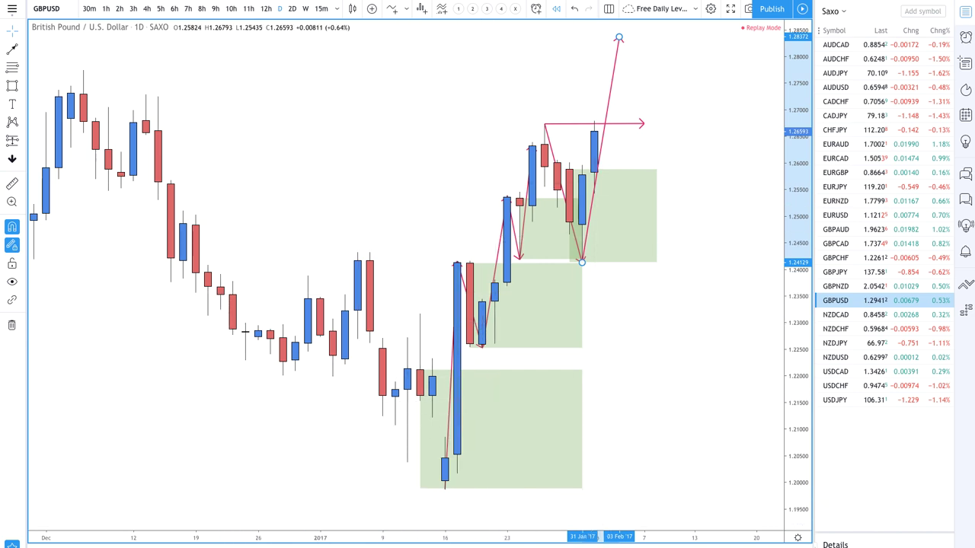
key("shift+Right")
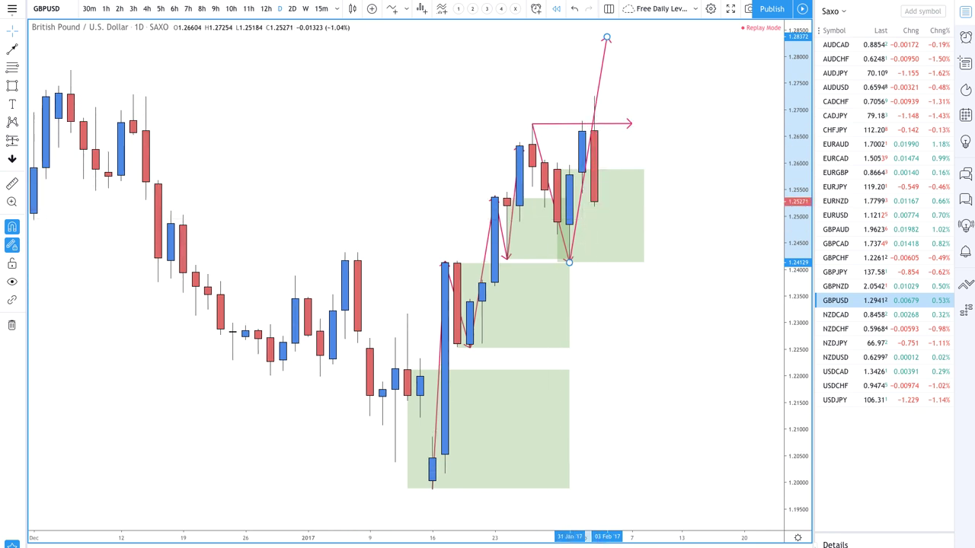
key("shift+Right")
key("shift+Right")
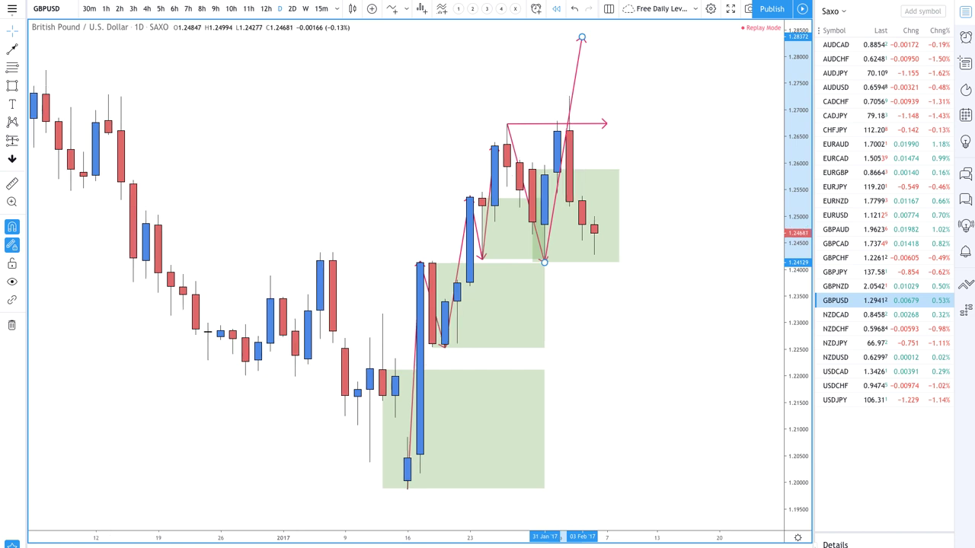
key("shift+Right")
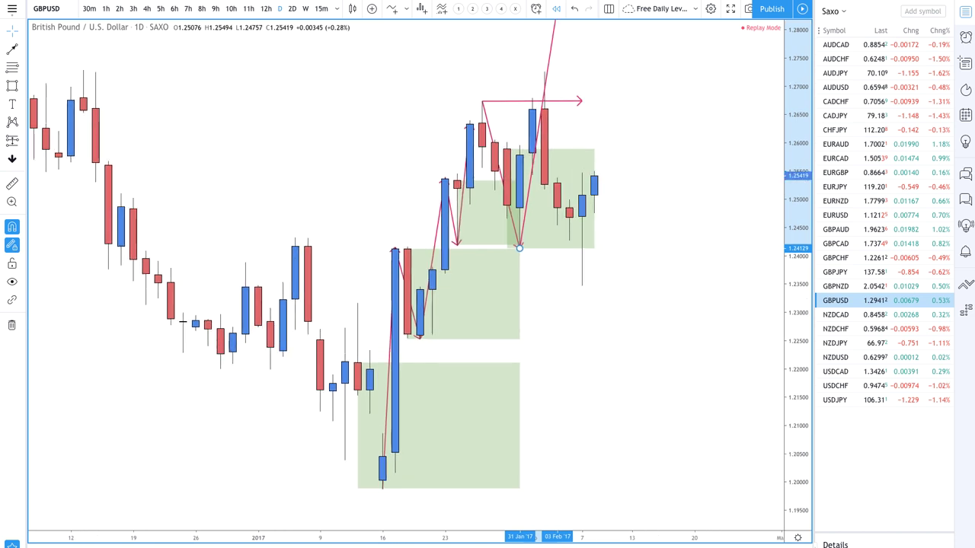
scroll(494, 305, "up", 2)
- Try moving the zigzag's end point further right twice, undoing each move with Ctrl+Z
right_click(492, 304)
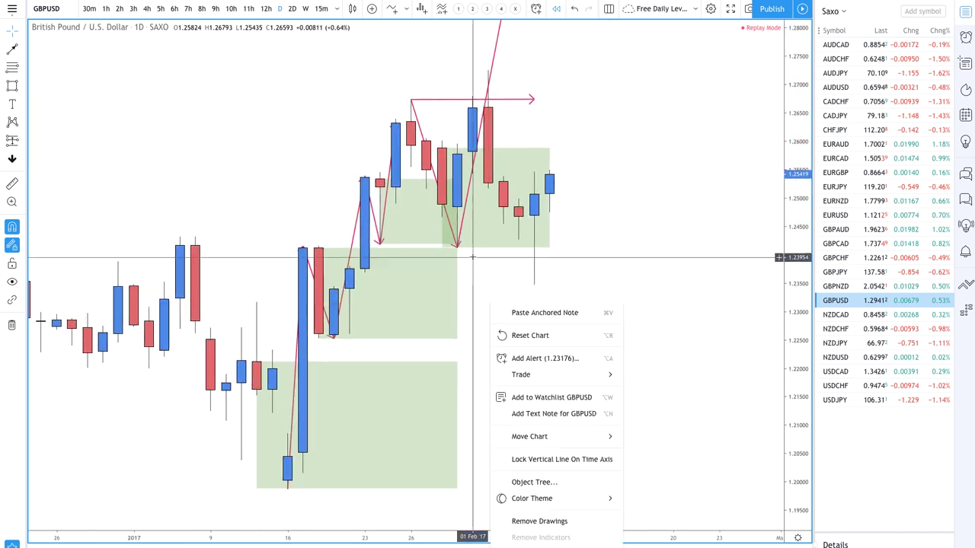
left_click(426, 252)
left_click_drag(456, 245, 614, 249)
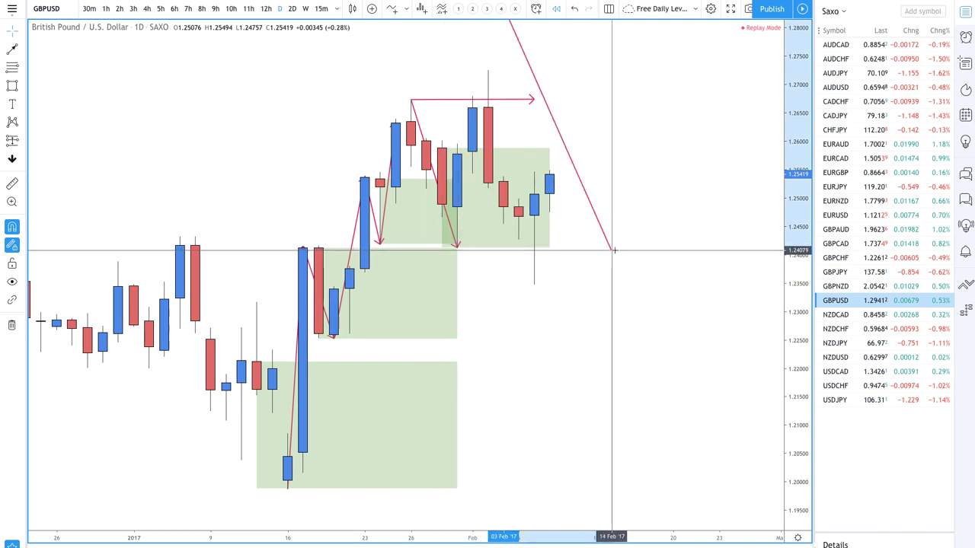
key("ctrl+z")
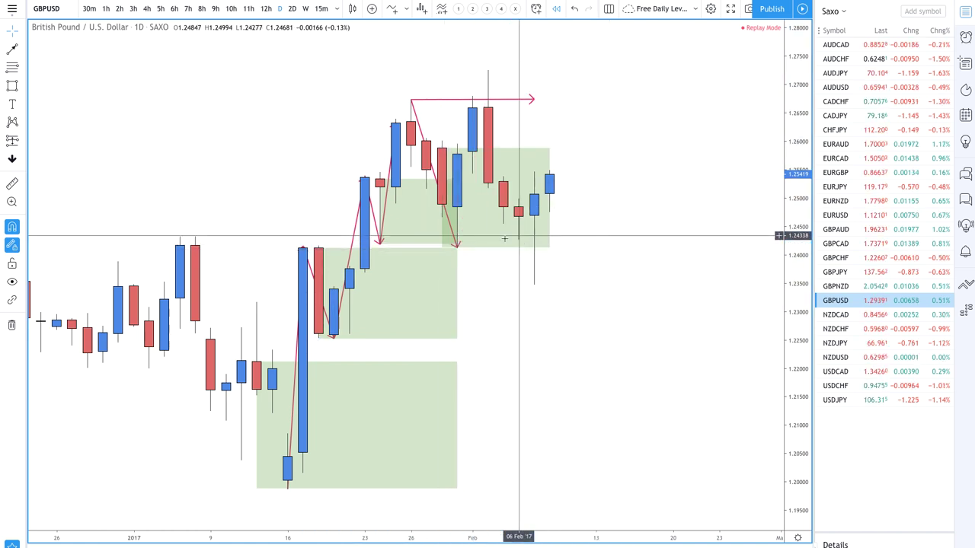
left_click(421, 251)
left_click_drag(457, 248, 535, 250)
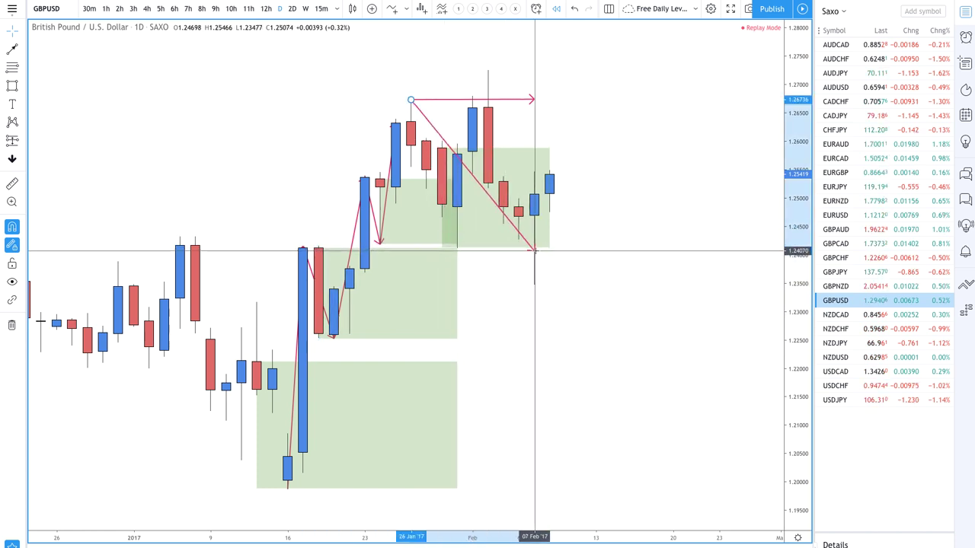
key("ctrl+z")
- Delete the upper green demand rectangle and select the overlapping upper rectangle
left_click(413, 251)
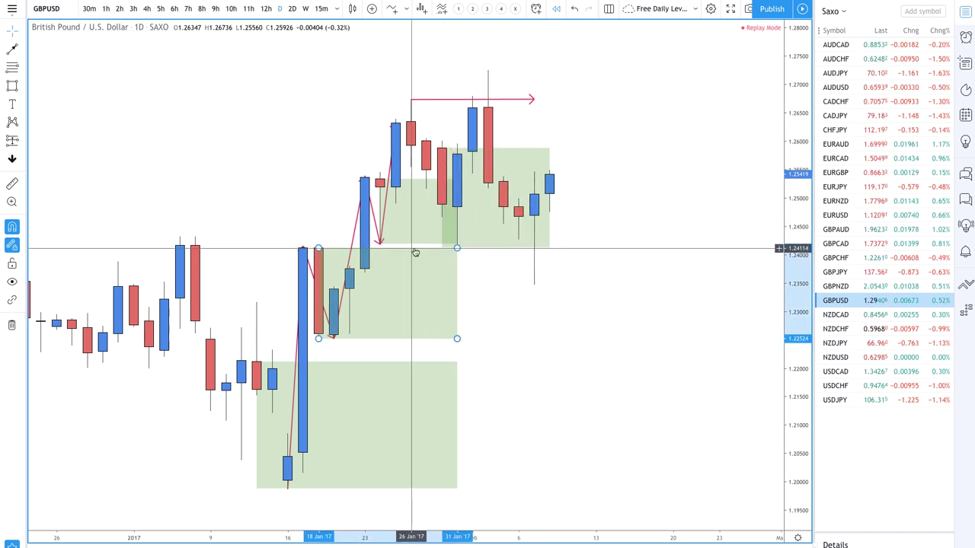
left_click_drag(457, 249, 472, 248)
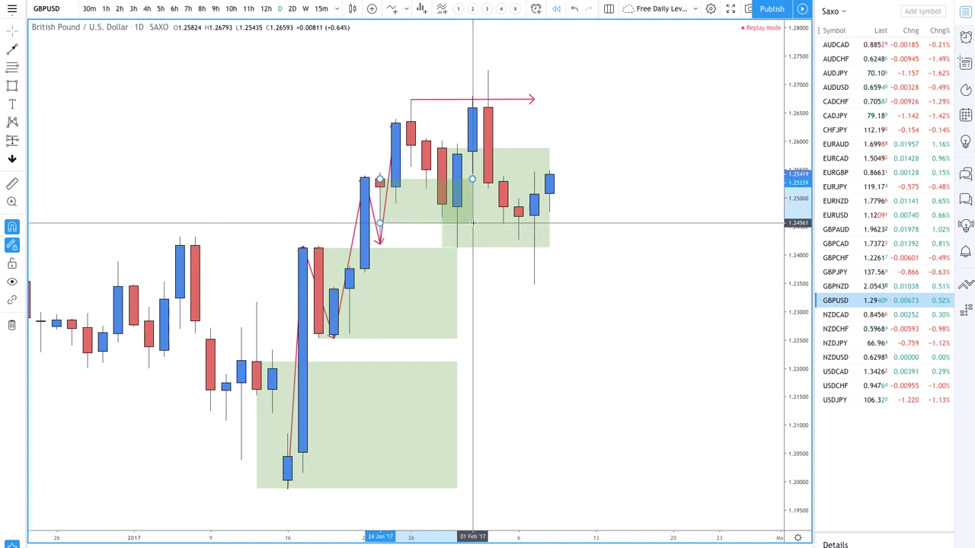
key("Delete")
left_click(473, 250)
- Delete the last upper zone, stretch the middle zone to mid-February, replay two bars, and draw a leg up from 07 Feb
key("Delete")
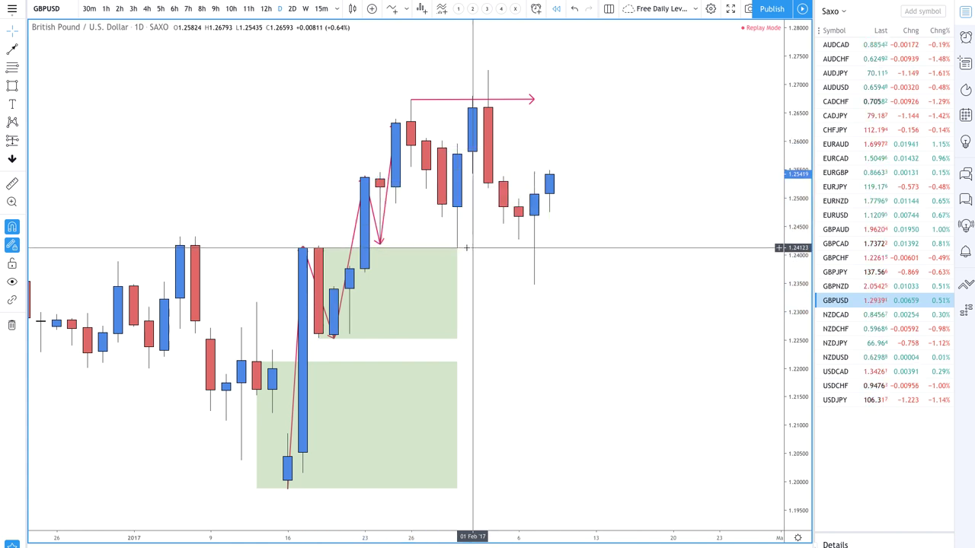
left_click_drag(457, 249, 611, 248)
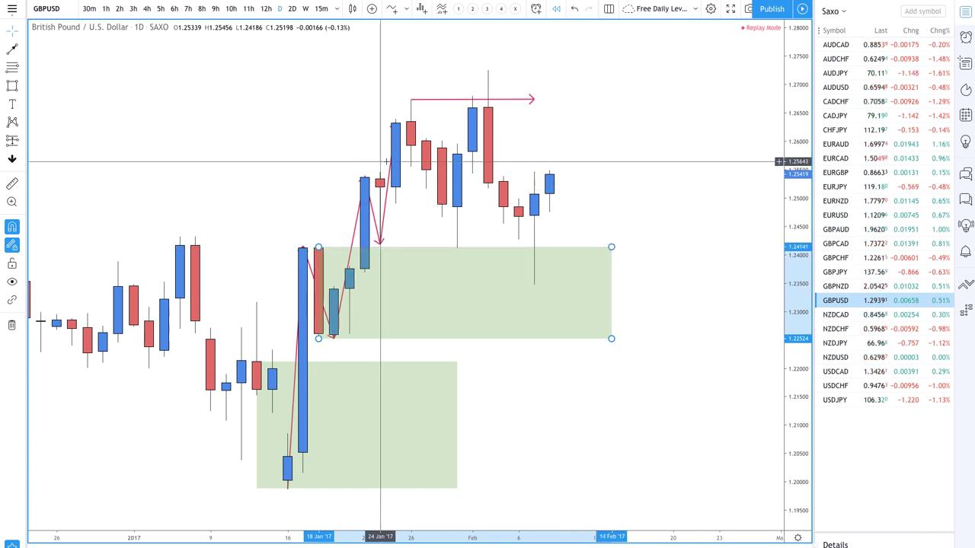
left_click(12, 47)
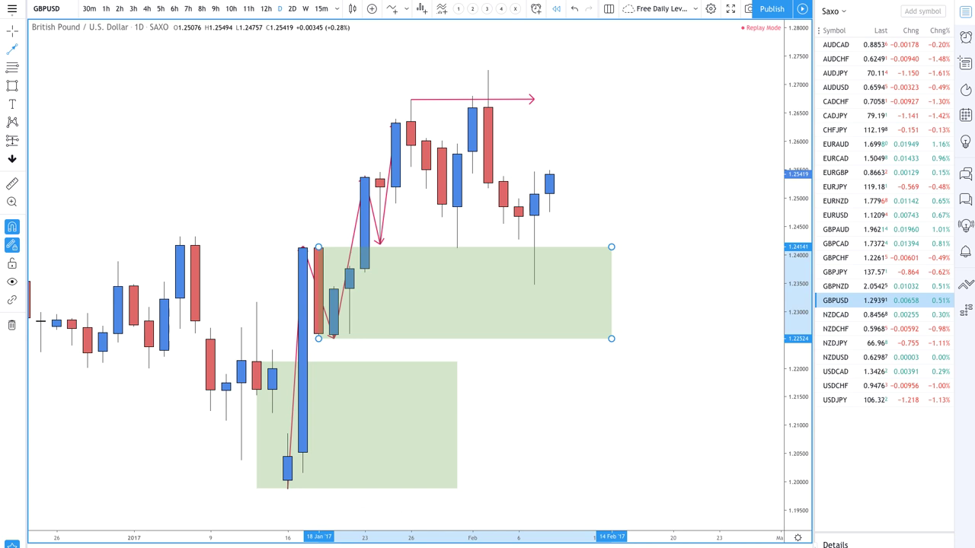
key("shift+Right")
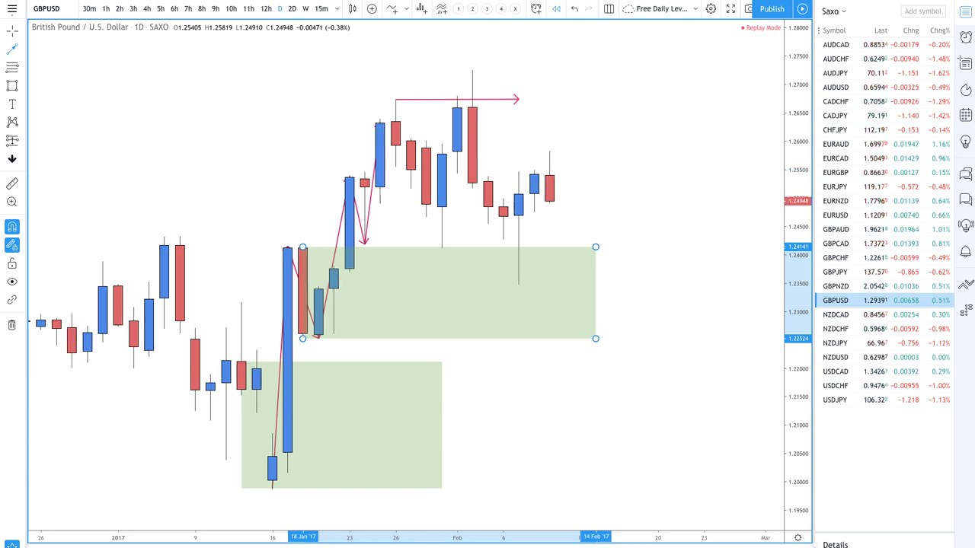
key("shift+Right")
mouse_move(504, 283)
left_mouse_down()
mouse_move(535, 151)
mouse_move(554, 236)
left_mouse_up()
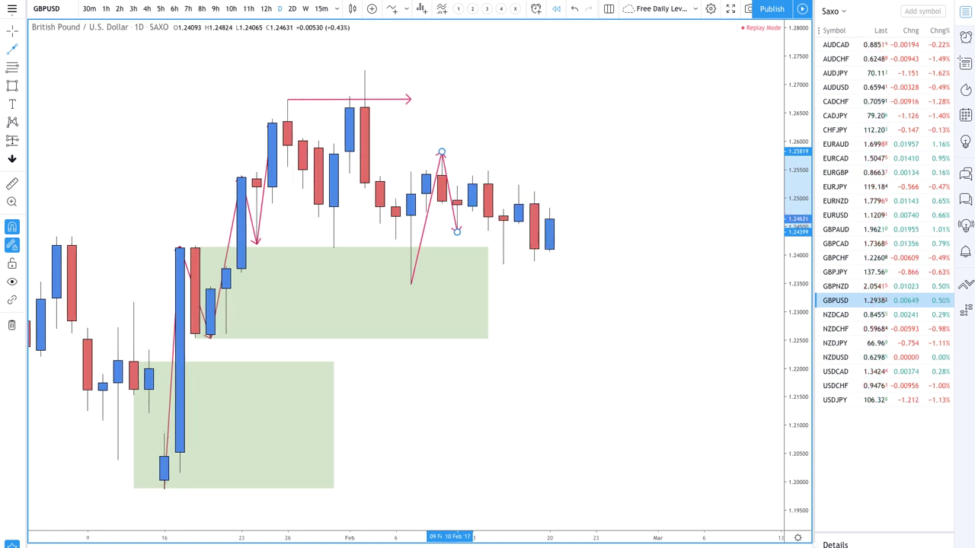
- Continue the zigzag through the Feb 14 high, the following low, the Feb 16 high and the latest low
left_click(457, 231)
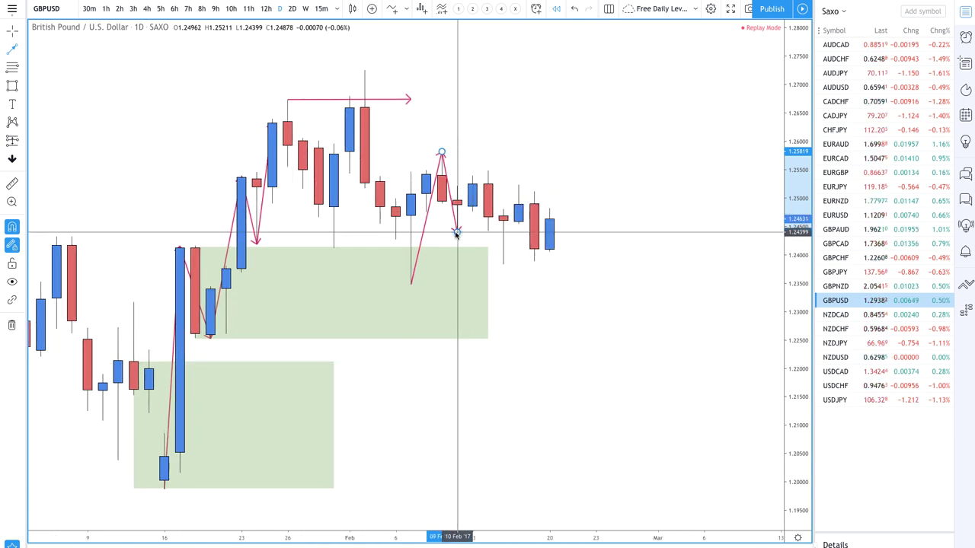
left_click(487, 173)
left_click(503, 263)
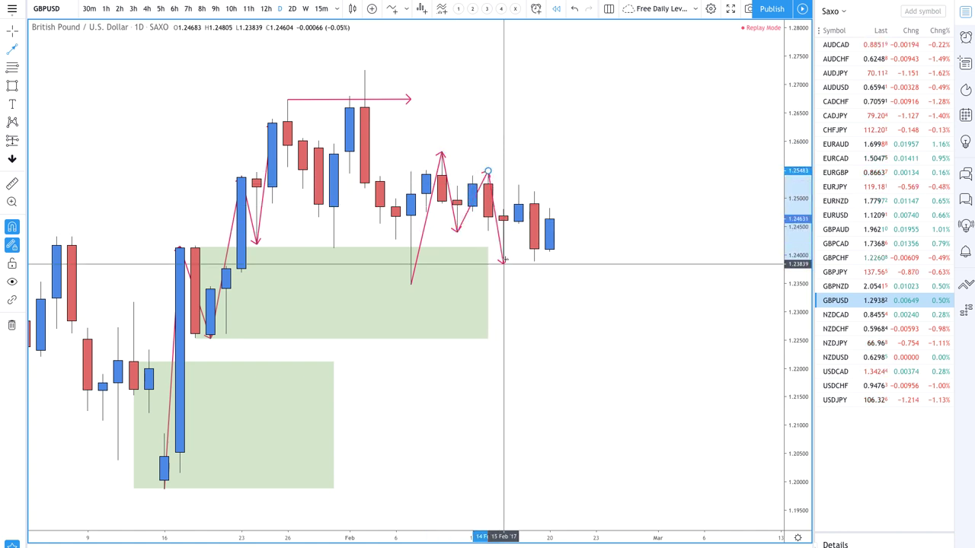
left_click(518, 184)
double_click(534, 259)
- Draw horizontal arrows rightward from the 9 Feb high near 1.2582 and the 7 Feb low near 1.2347
left_click(442, 153)
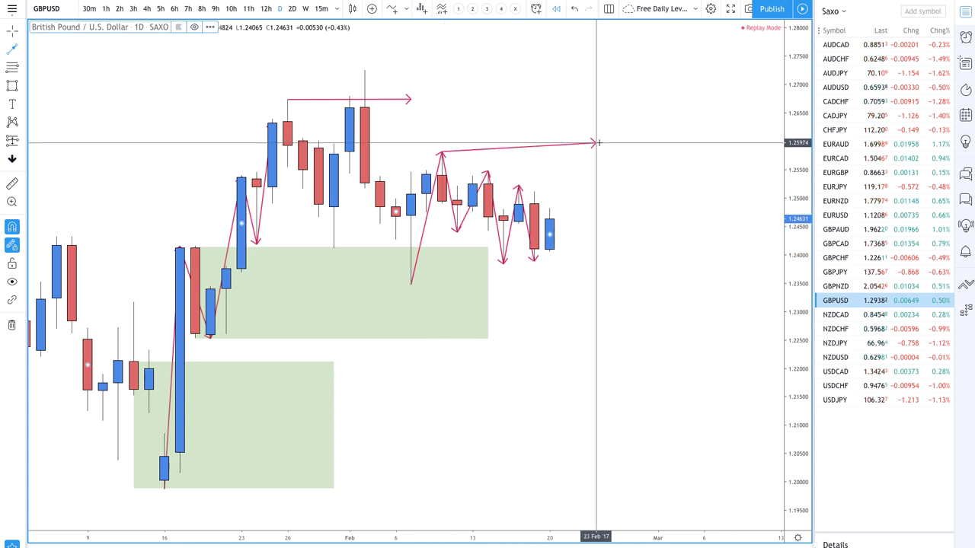
double_click(627, 152)
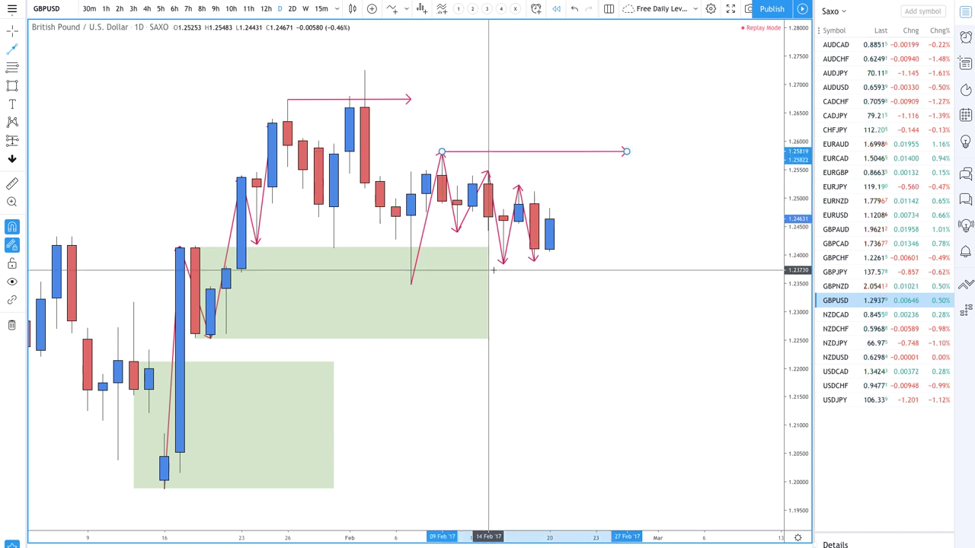
left_click(411, 285)
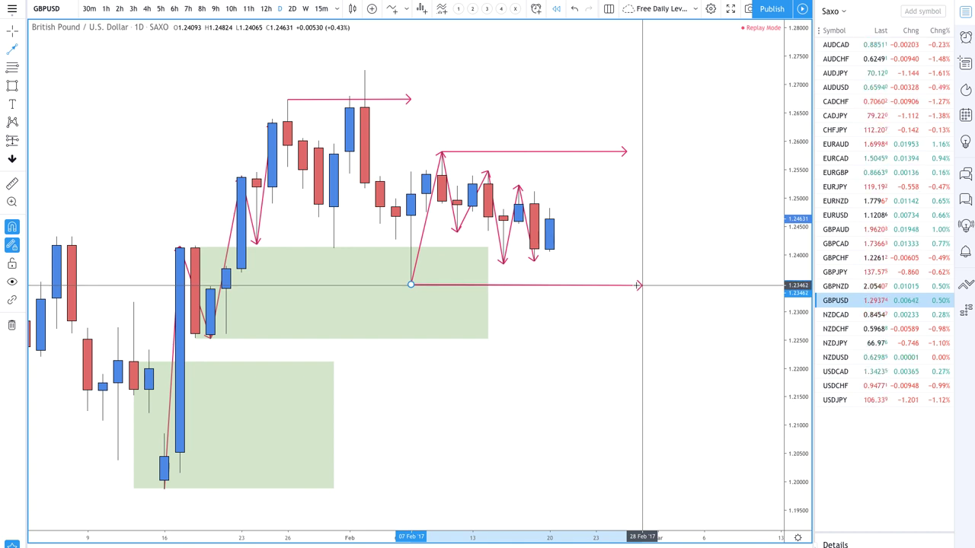
double_click(639, 285)
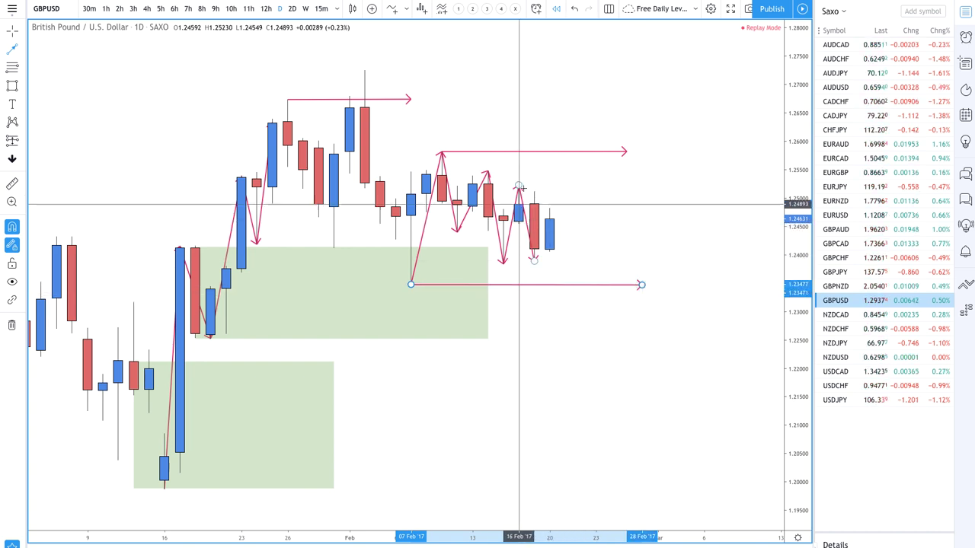
mouse_move(406, 506)
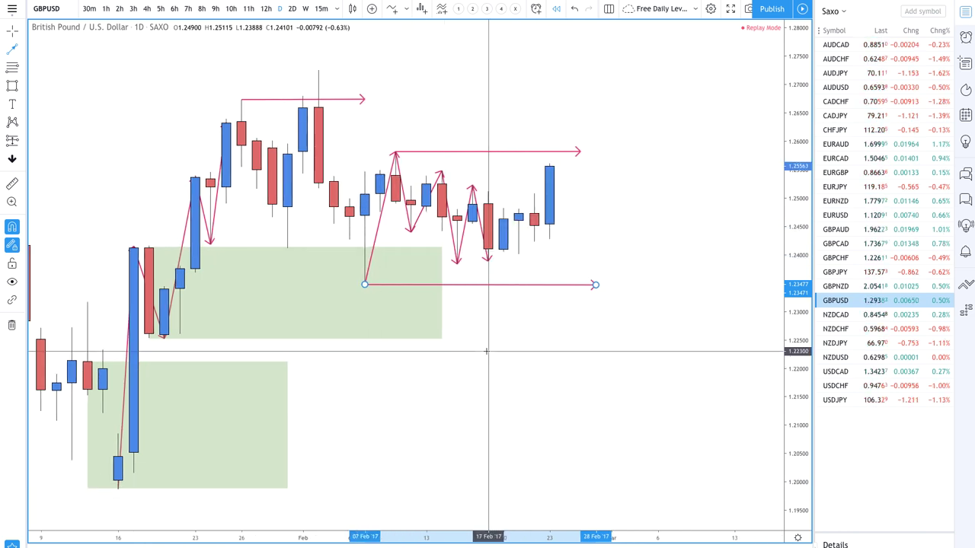
- Extend the zigzag through the 17 Feb low, the next high, the 22 Feb low and the latest high
scroll(479, 256, "up", 3)
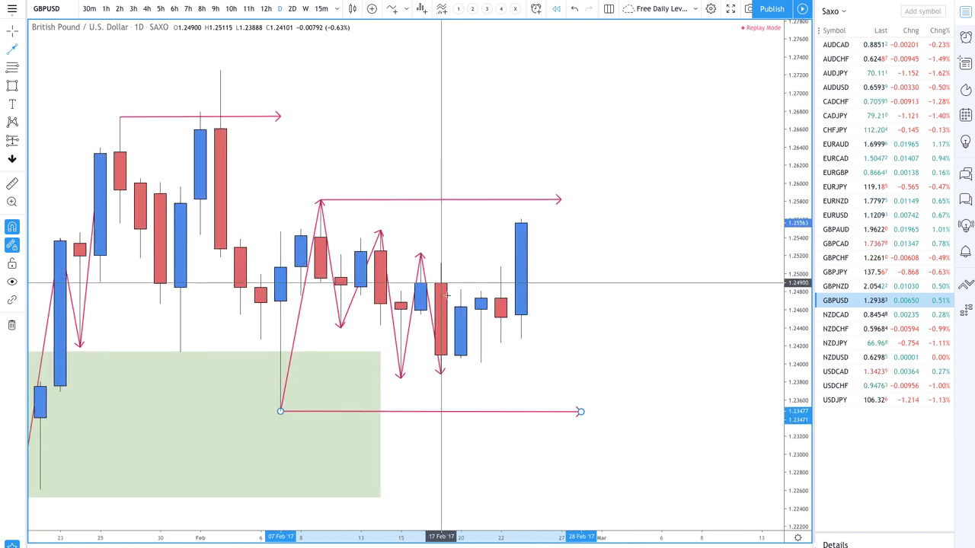
left_click(442, 373)
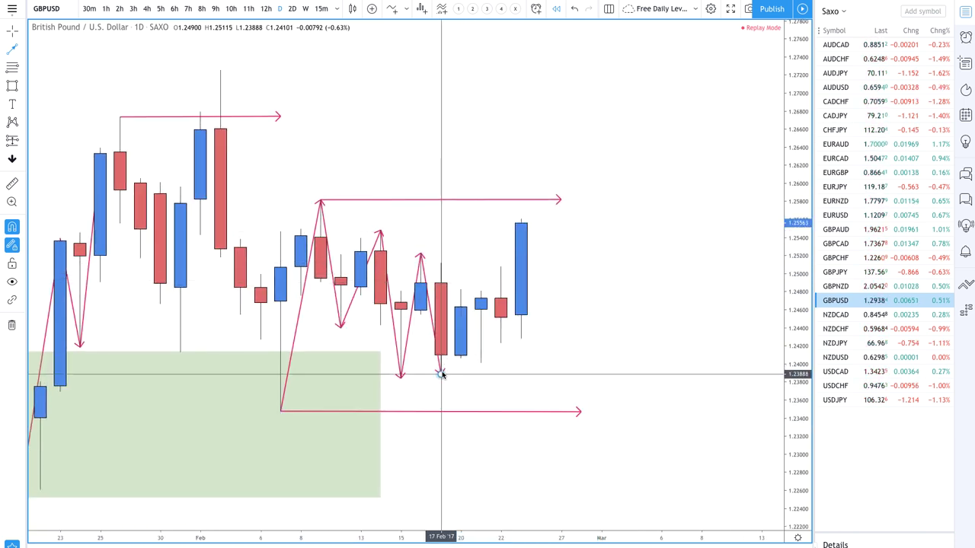
left_click(499, 268)
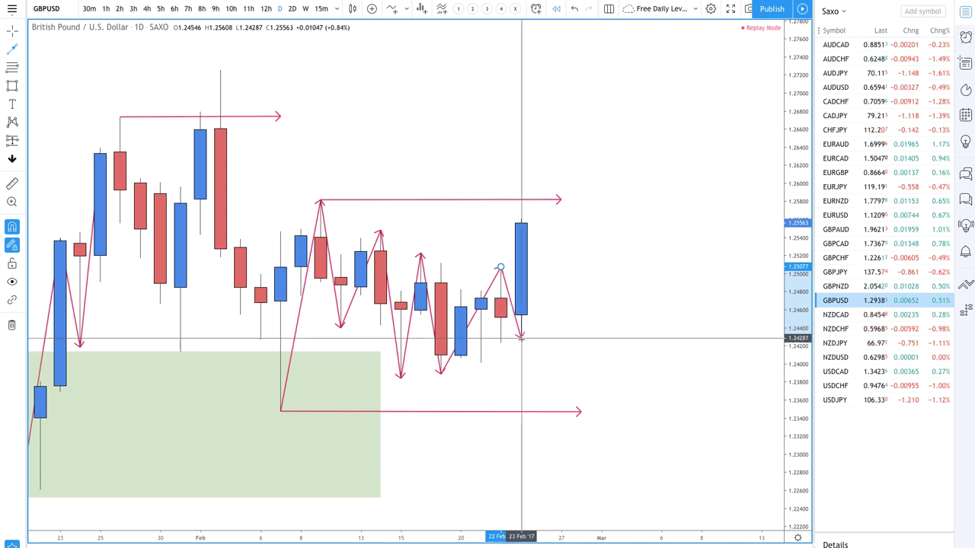
left_click(501, 343)
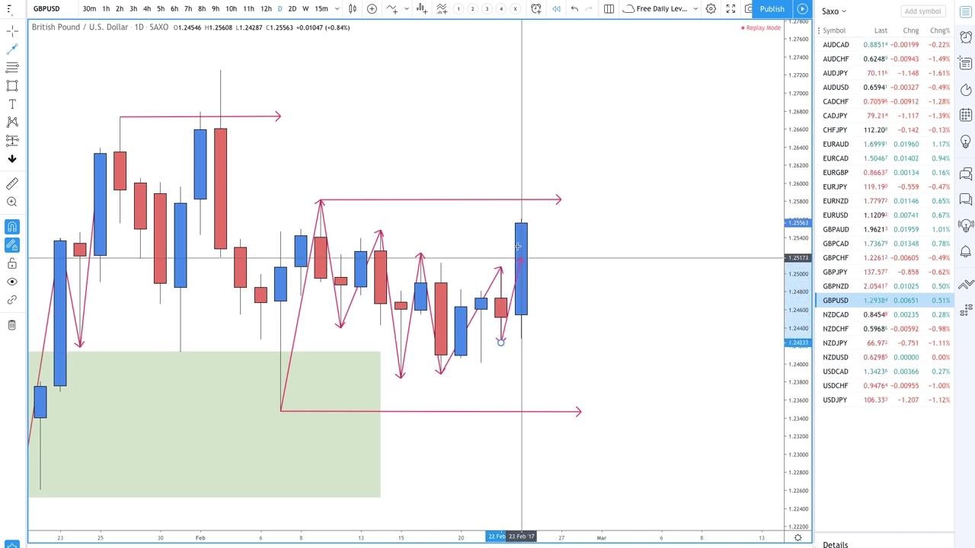
double_click(521, 220)
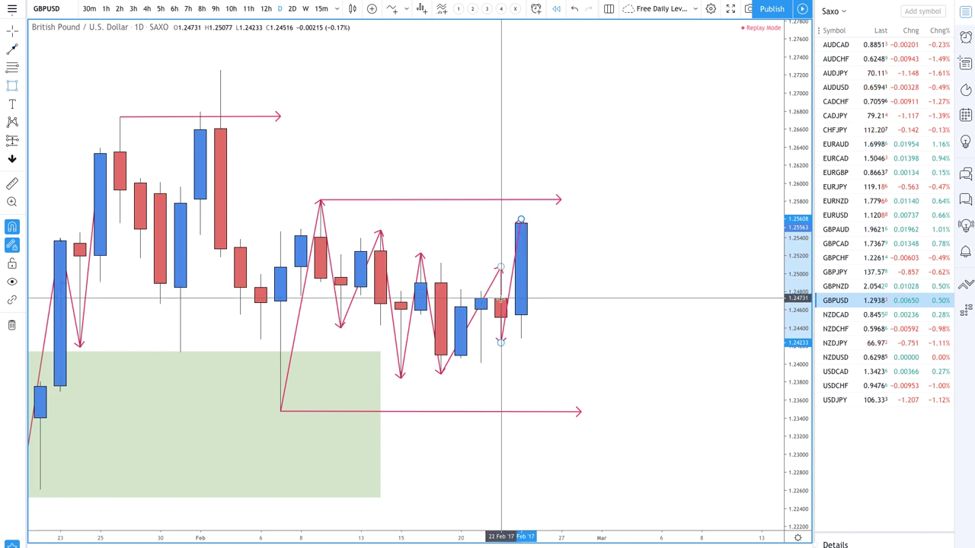
- Draw a green demand zone beside the latest candles and circle the mid-February lows with the Brush
mouse_move(501, 299)
left_mouse_down()
mouse_move(580, 374)
mouse_move(601, 377)
left_mouse_up()
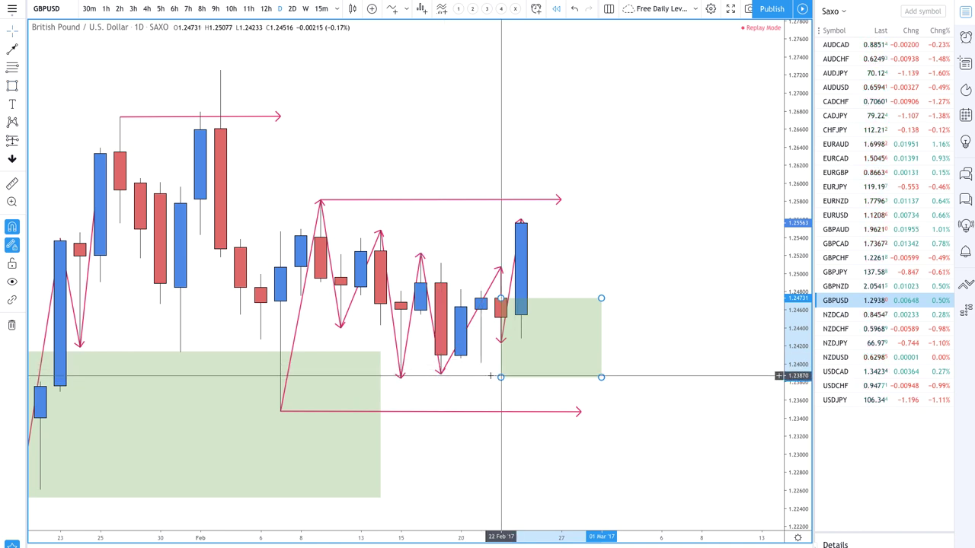
left_click(23, 89)
left_click(55, 87)
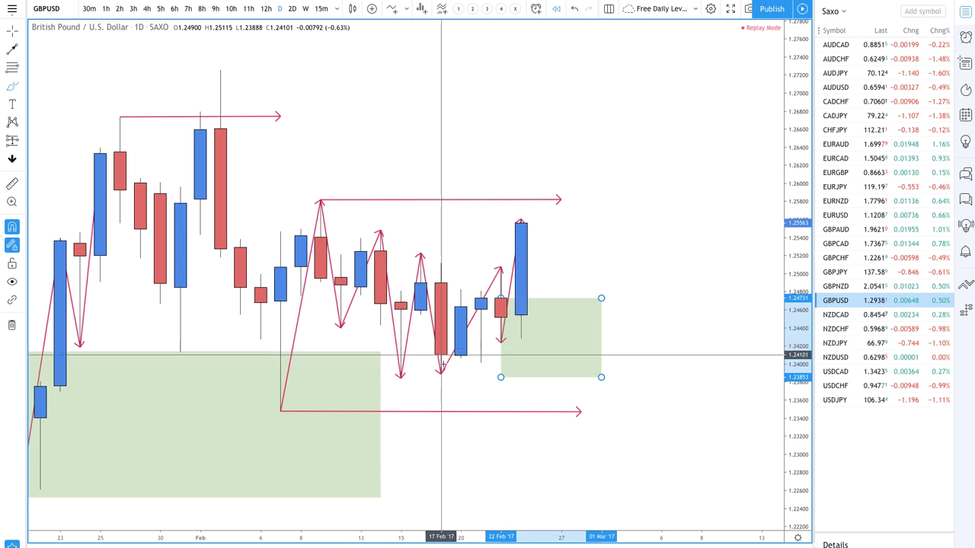
mouse_move(440, 376)
left_mouse_down()
mouse_move(500, 280)
mouse_move(521, 217)
left_mouse_up()
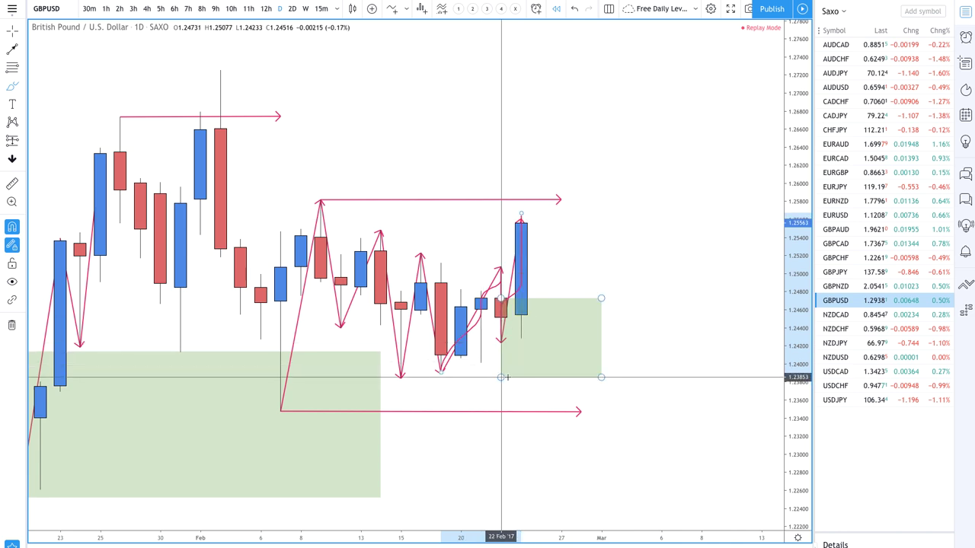
mouse_move(461, 371)
left_mouse_down()
mouse_move(420, 371)
mouse_move(449, 381)
mouse_move(401, 378)
left_mouse_up()
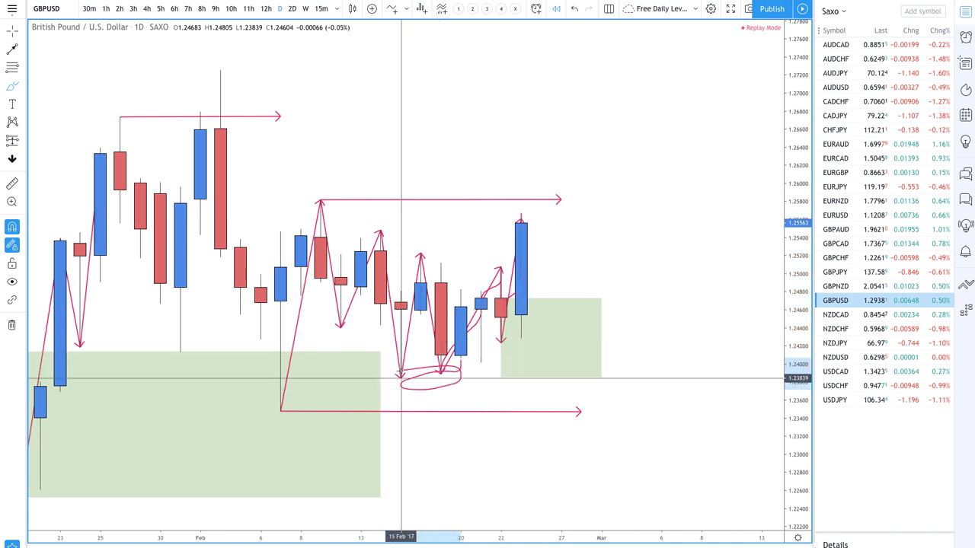
- Widen the new green zone left over the mid-February lows, spanning 1.2384–1.2473
left_click(501, 377)
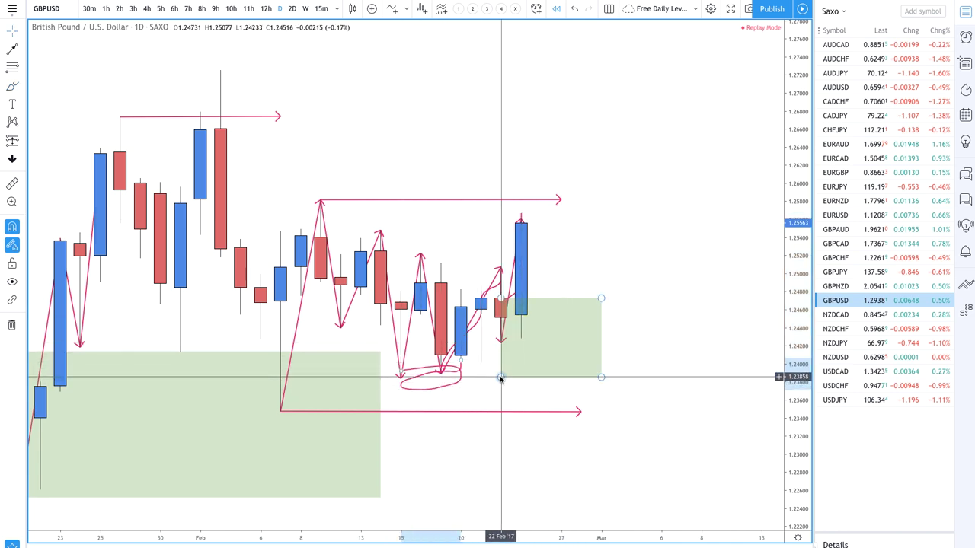
left_click_drag(500, 377, 402, 377)
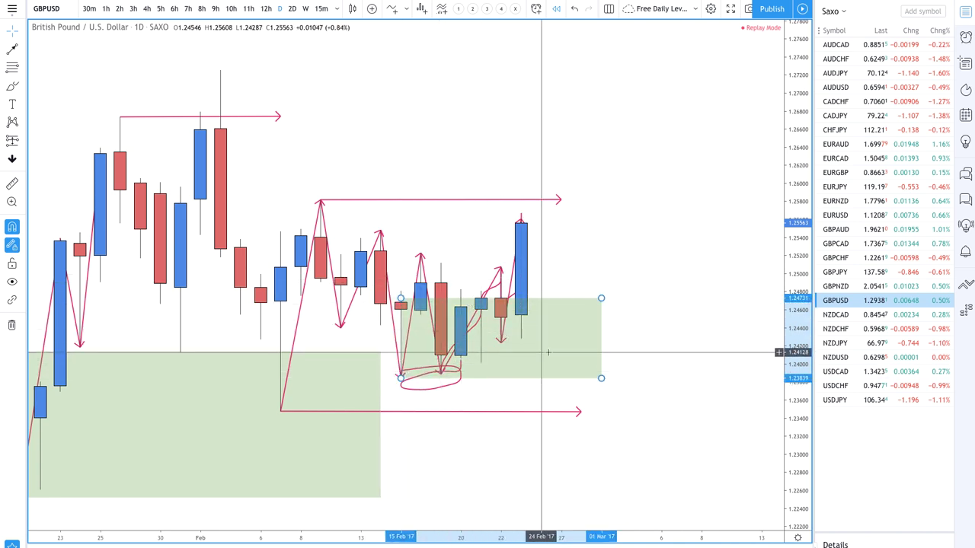
scroll(560, 352, "down", 2)
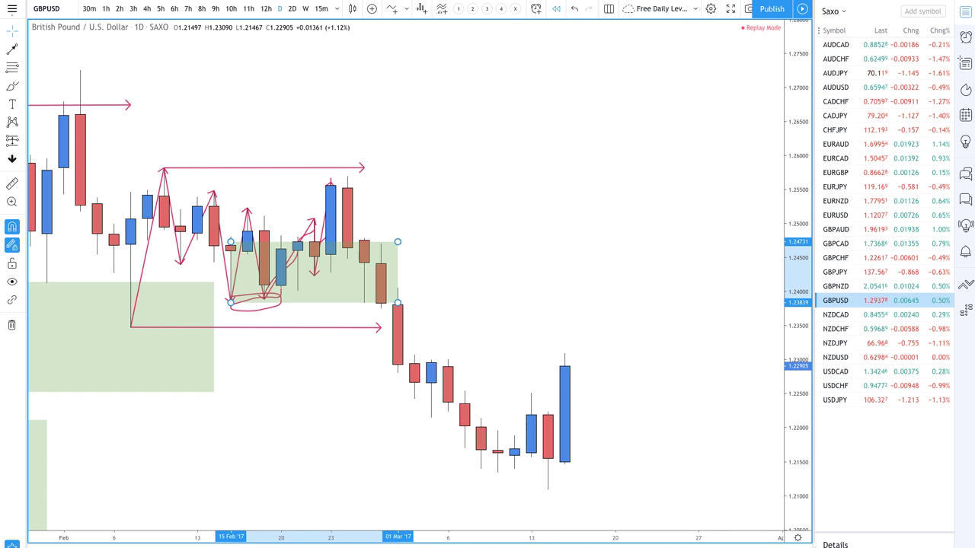
- Draw a trend line from the 14 Mar low up to the 1.2436 high
scroll(526, 448, "down", 2)
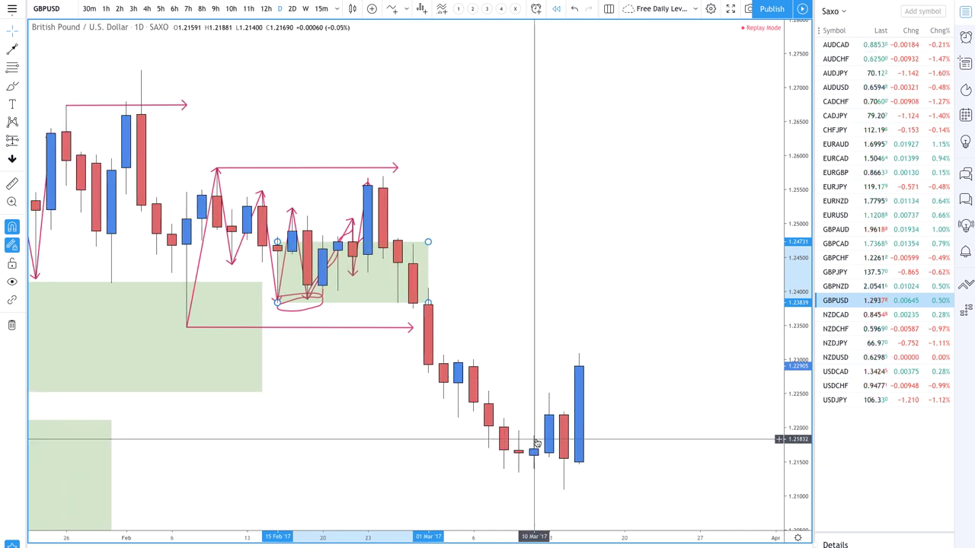
scroll(433, 431, "down", 3)
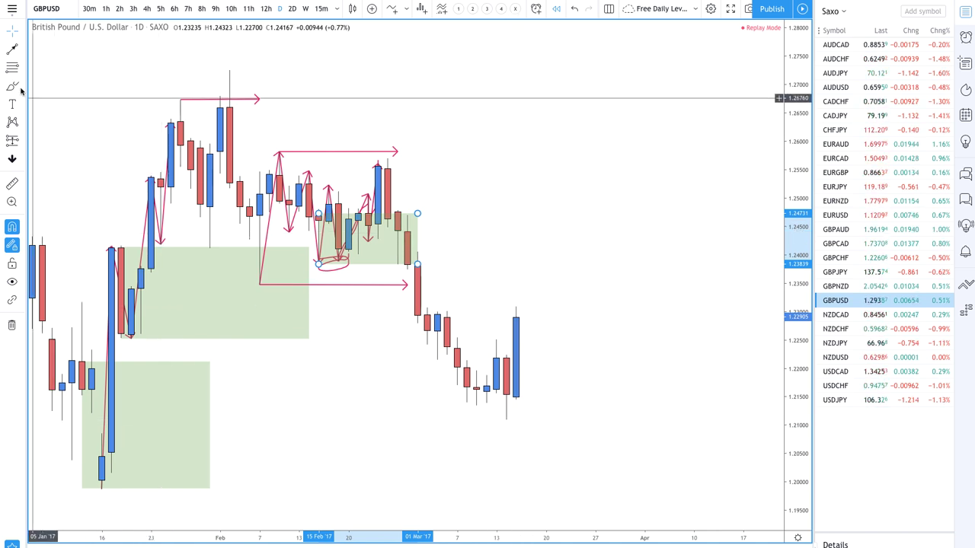
left_click(11, 49)
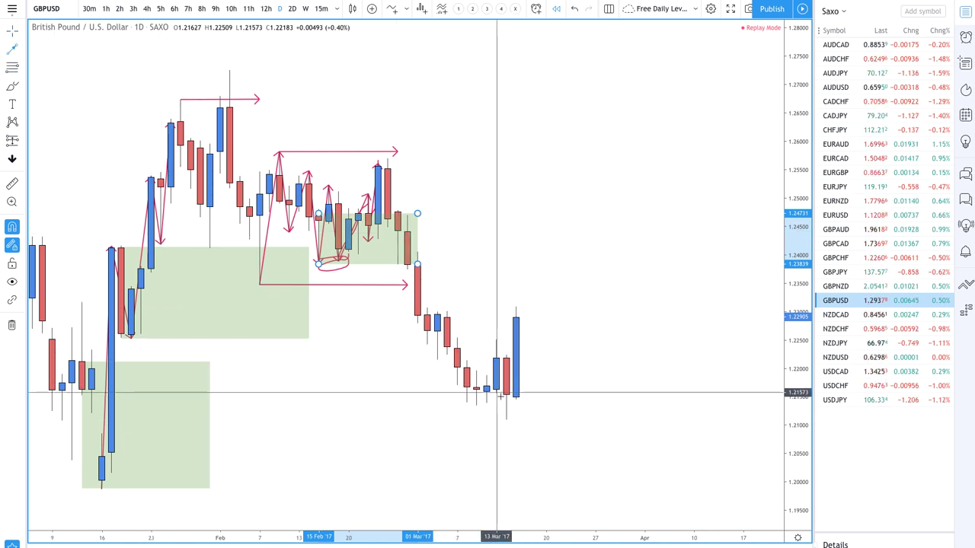
left_click(508, 415)
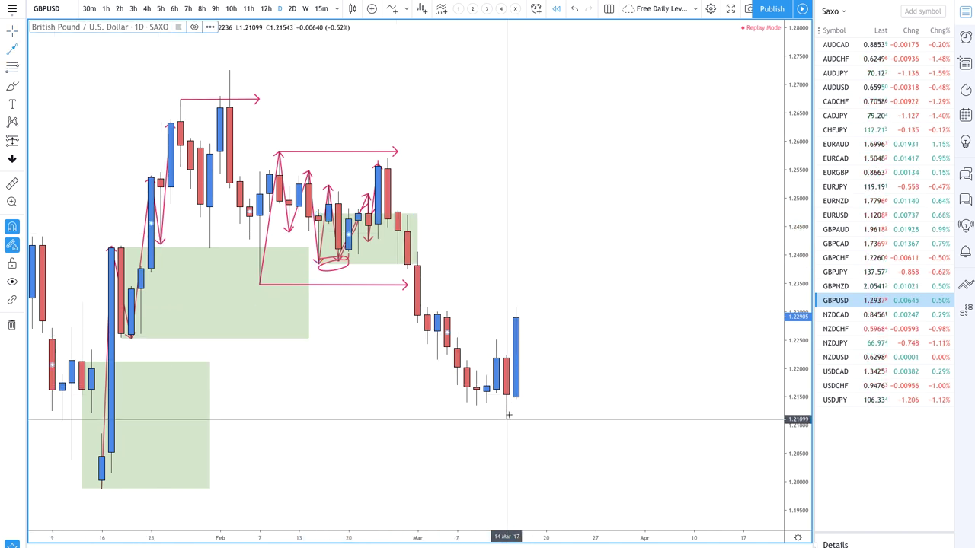
left_click(516, 308)
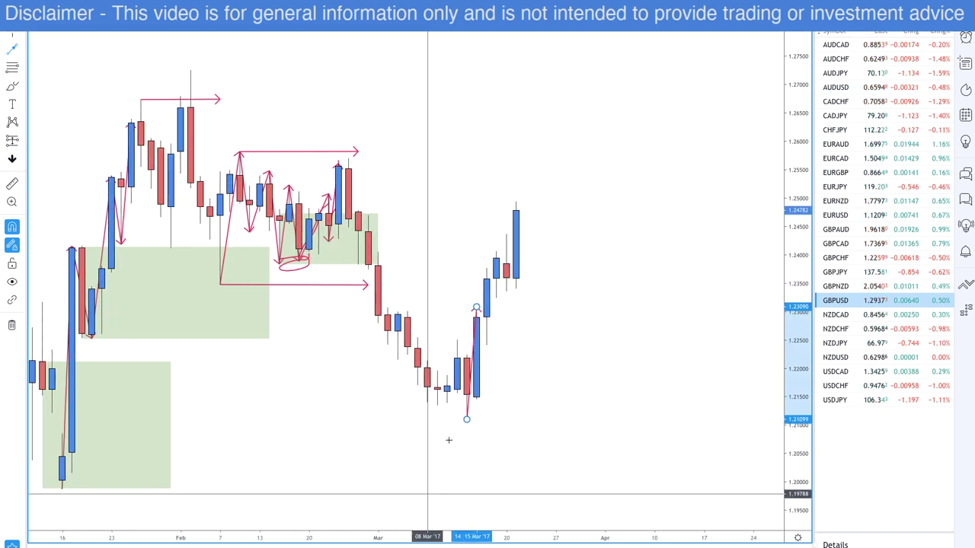
left_click_drag(495, 308, 506, 235)
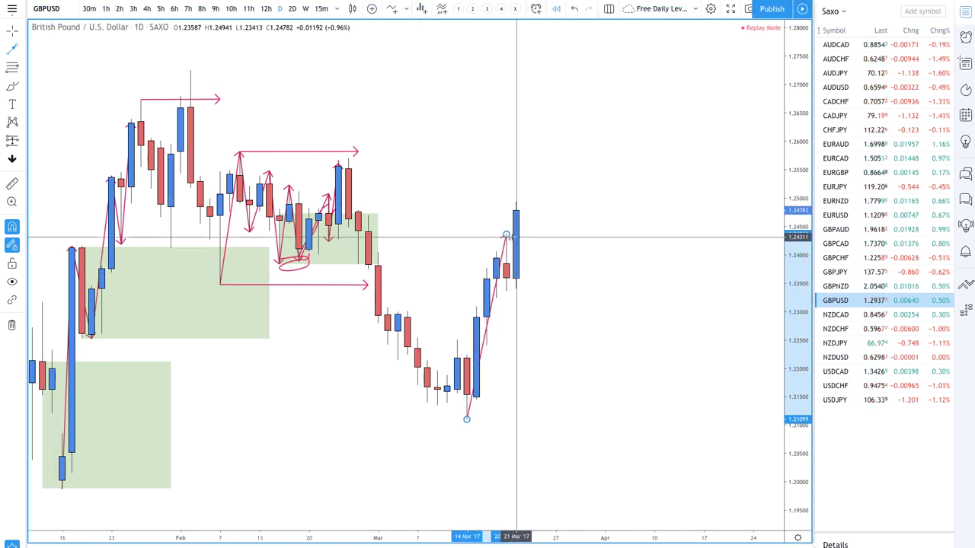
left_click(516, 278)
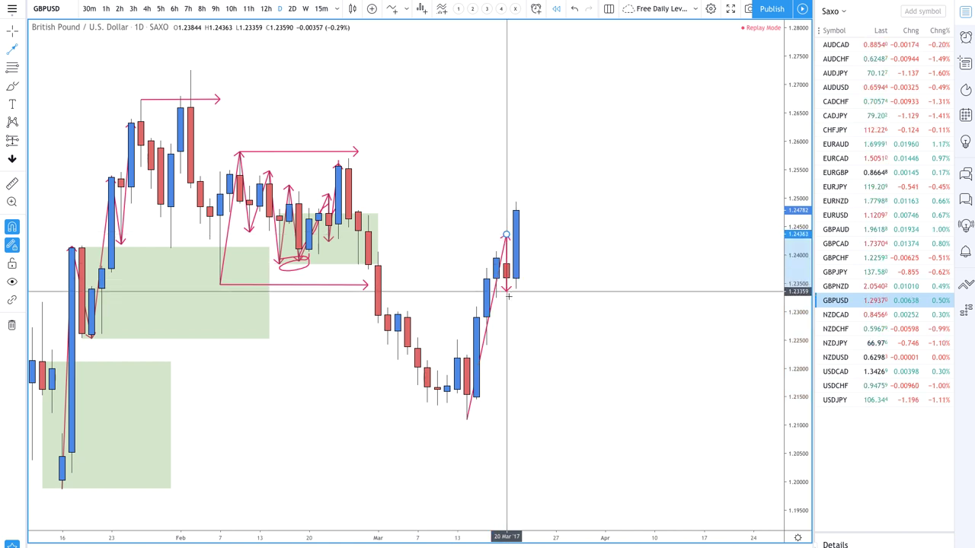
- Add a zigzag leg from the 20 Mar low (1.2336) up to the newest high at 1.2494
scroll(506, 288, "up", 5)
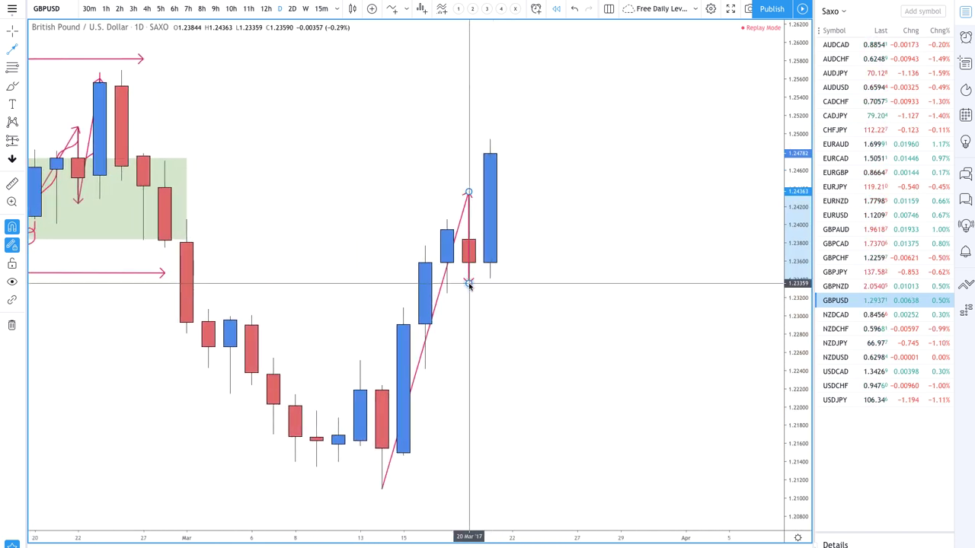
left_click(468, 283)
double_click(473, 155)
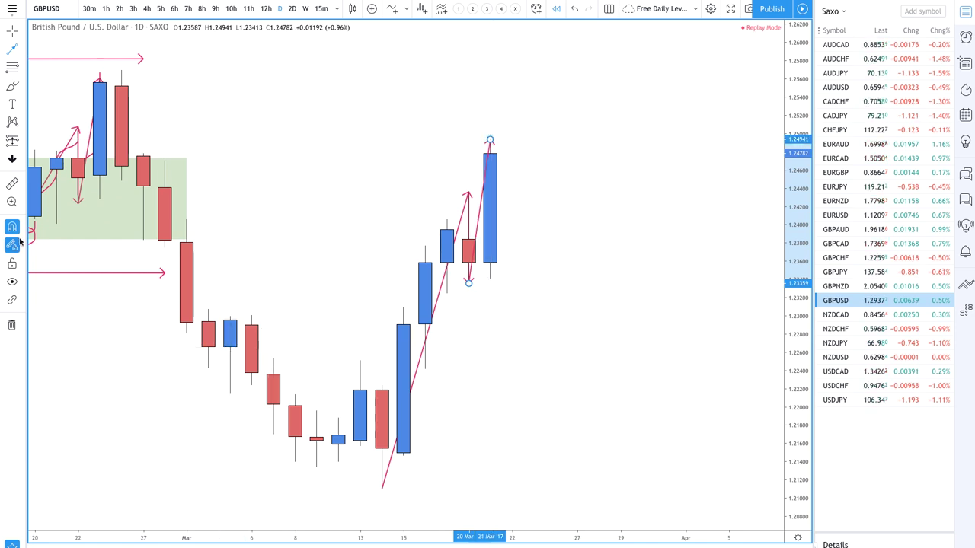
left_click(20, 88)
left_click(61, 104)
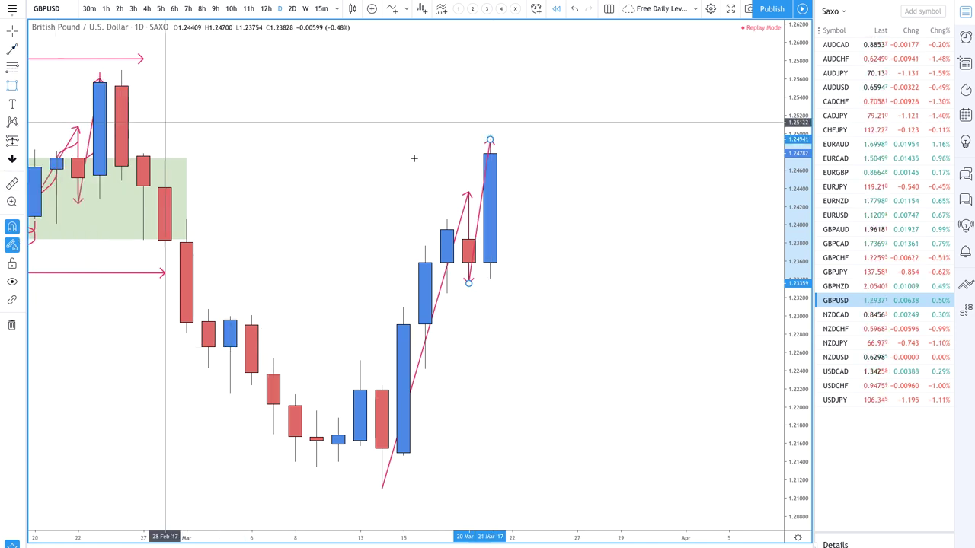
- Draw green demand zones at the 20 Mar low and the 14 Mar candle, widening the lower one
left_click(470, 241)
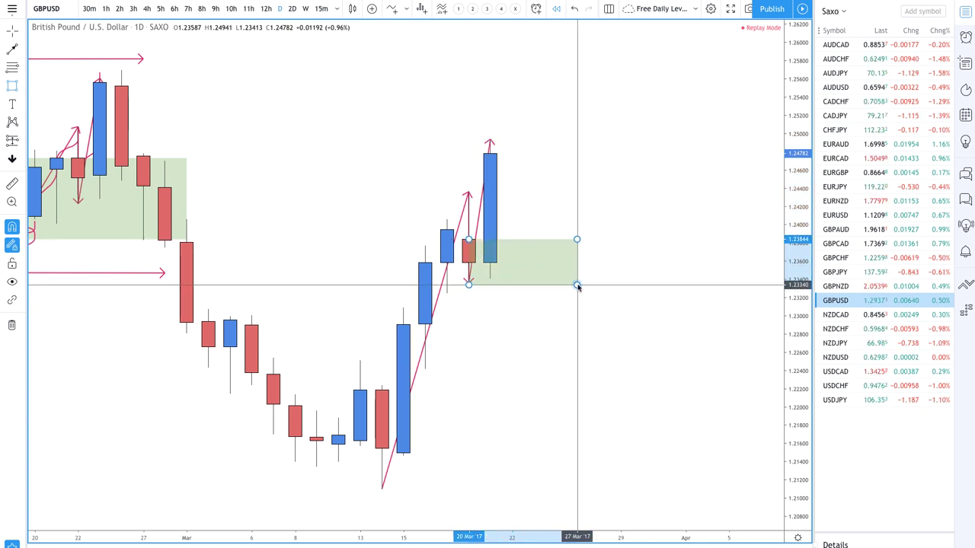
left_click(664, 283)
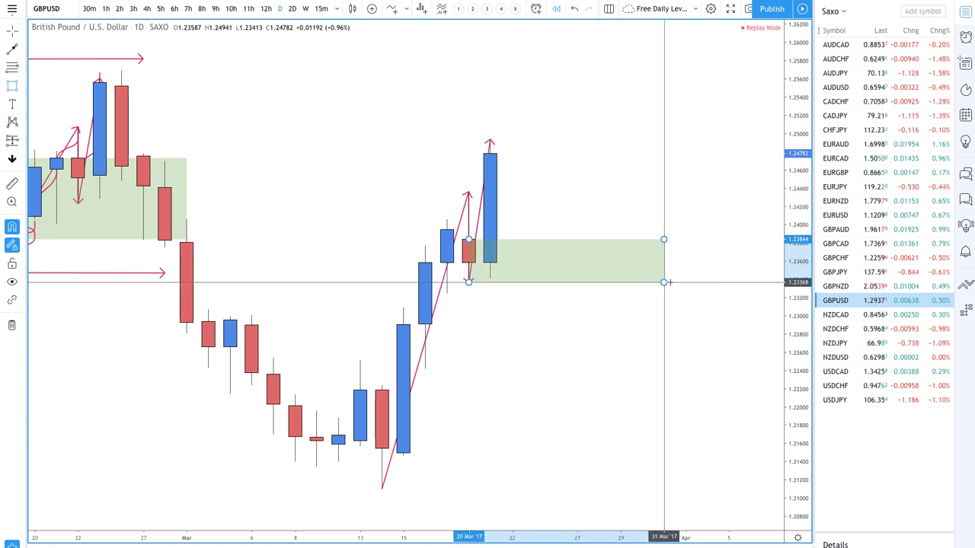
scroll(374, 442, "down", 3)
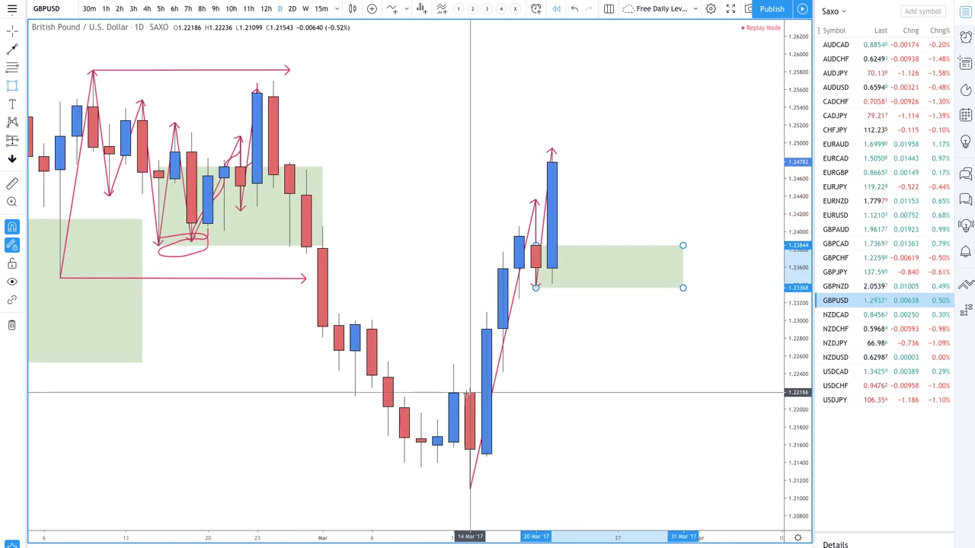
left_click(470, 392)
left_click(682, 487)
left_click_drag(683, 488, 699, 488)
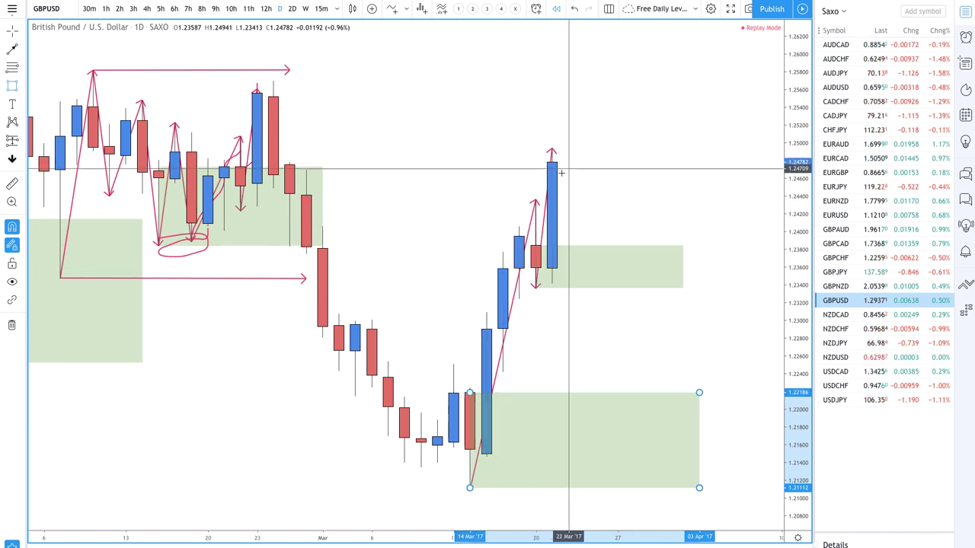
scroll(561, 168, "down", 4)
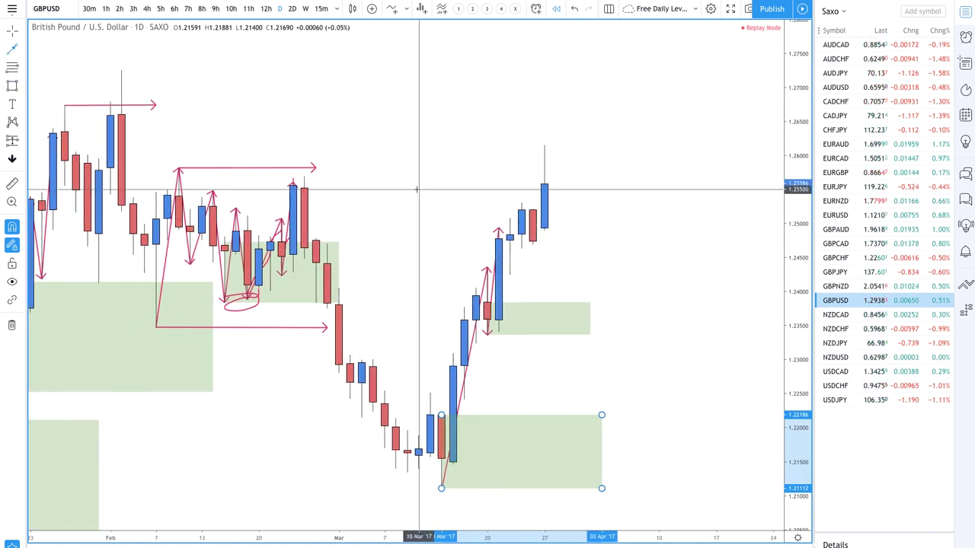
- Extend the zigzag via the 21 Mar high and 24 Mar low, then draw a 24 Mar zone (1.2468–1.2520)
left_click(541, 227)
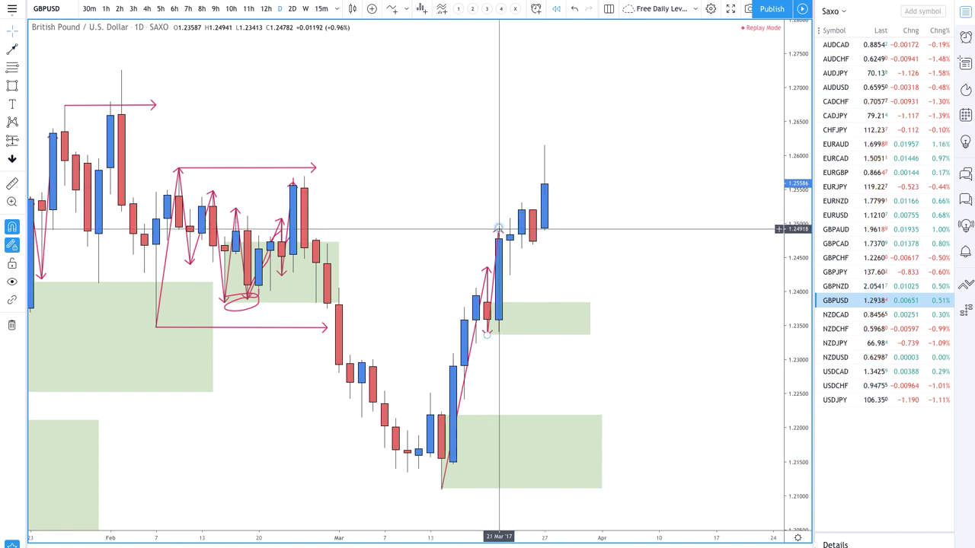
left_click(521, 204)
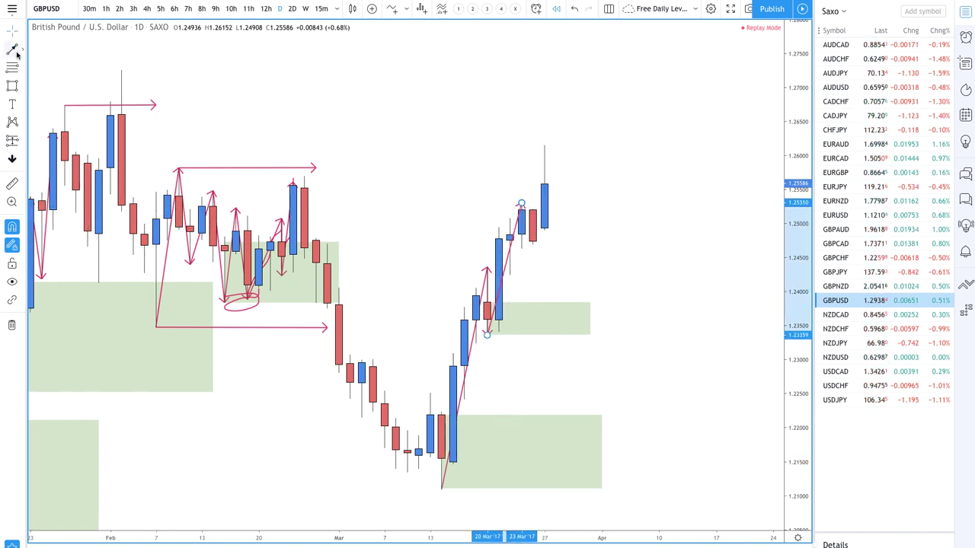
left_click(533, 244)
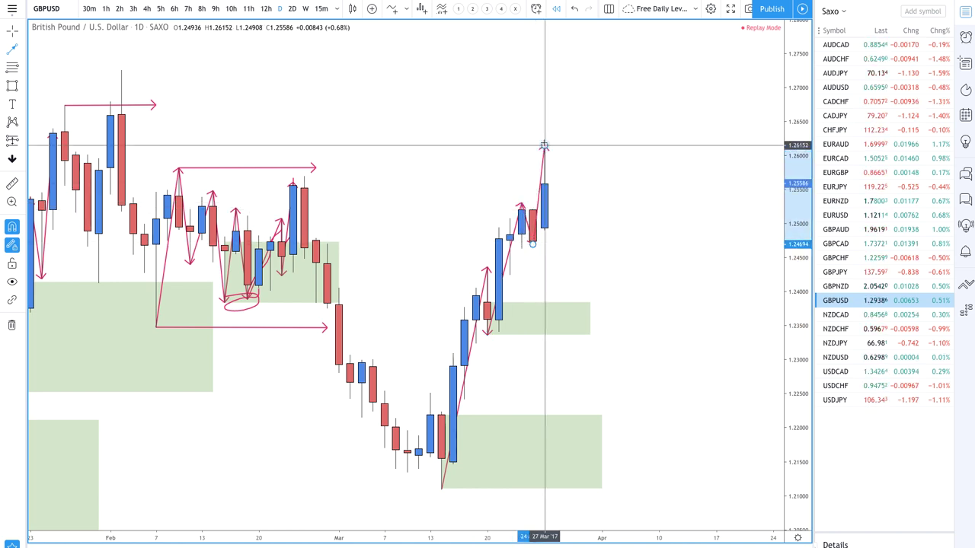
double_click(544, 145)
left_click(12, 86)
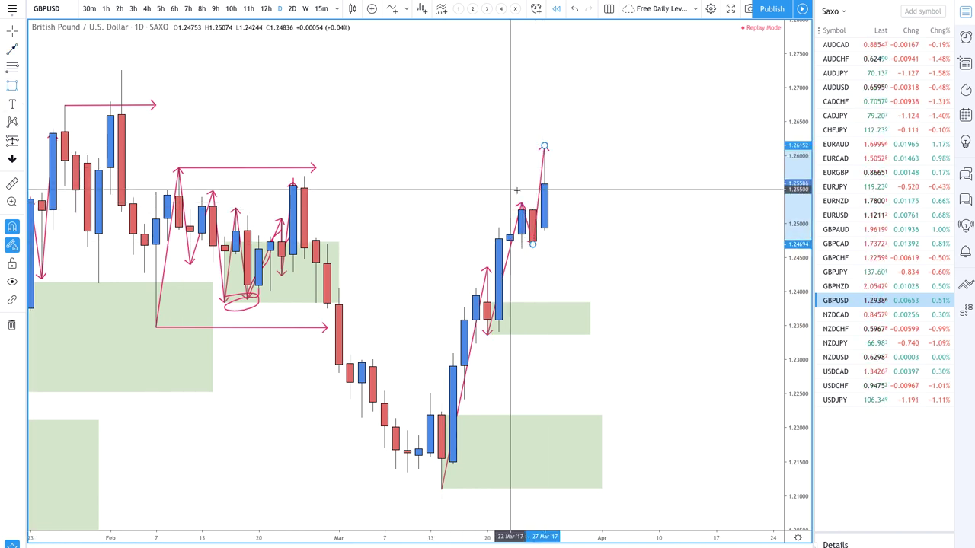
mouse_move(532, 210)
left_mouse_down()
mouse_move(611, 256)
mouse_move(625, 246)
mouse_move(682, 246)
left_mouse_up()
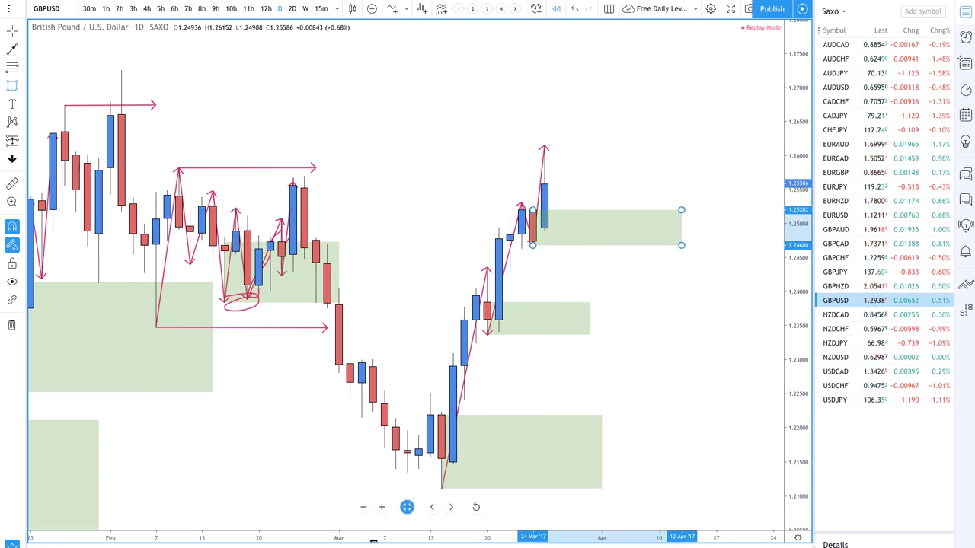
- Step the replay forward three daily bars into early April and zoom in on the time axis
key("shift+Right")
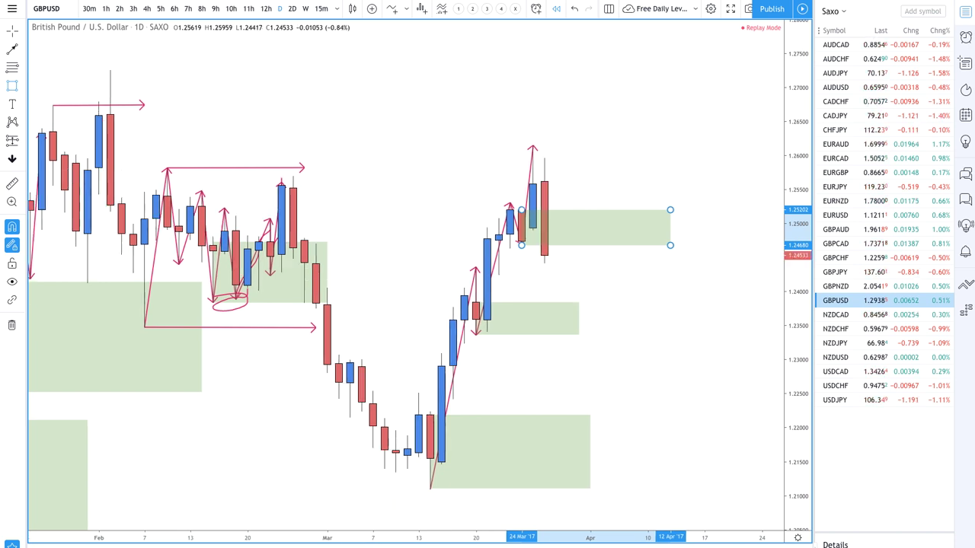
key("shift+Right")
key("shift+Right")
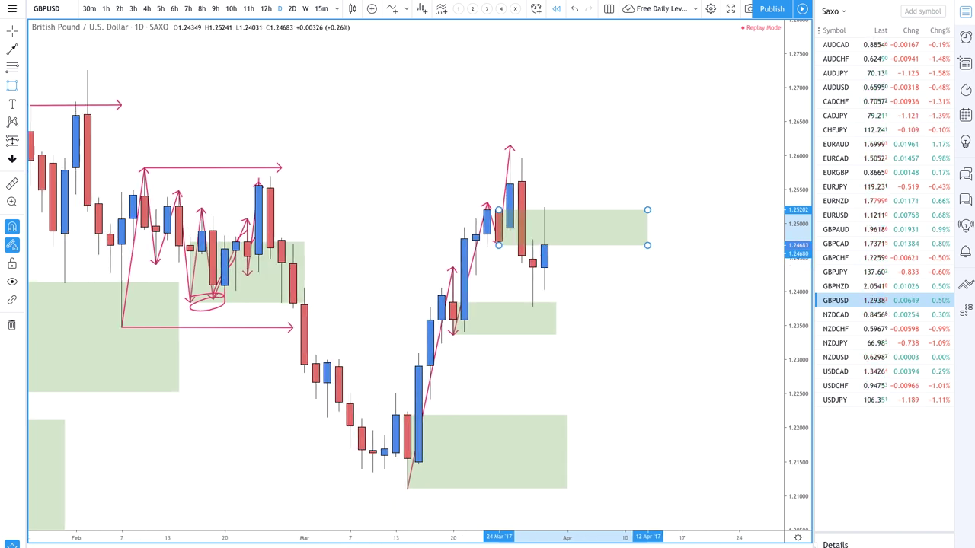
key("shift+Right")
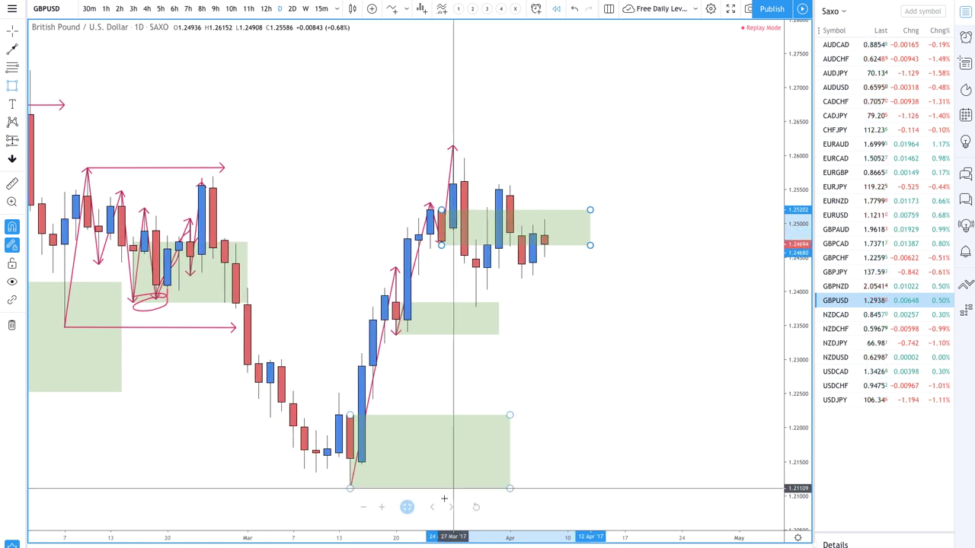
scroll(439, 325, "up", 2)
scroll(439, 325, "up", 1)
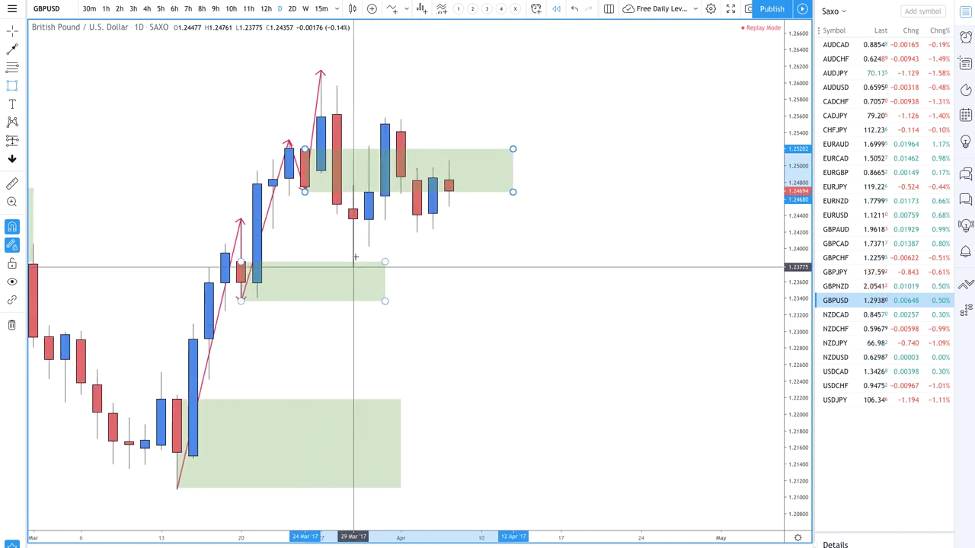
- Draw a zigzag leg down from the peak and a horizontal arrow at the 29 Mar low (1.2378), then advance one bar
left_click(9, 47)
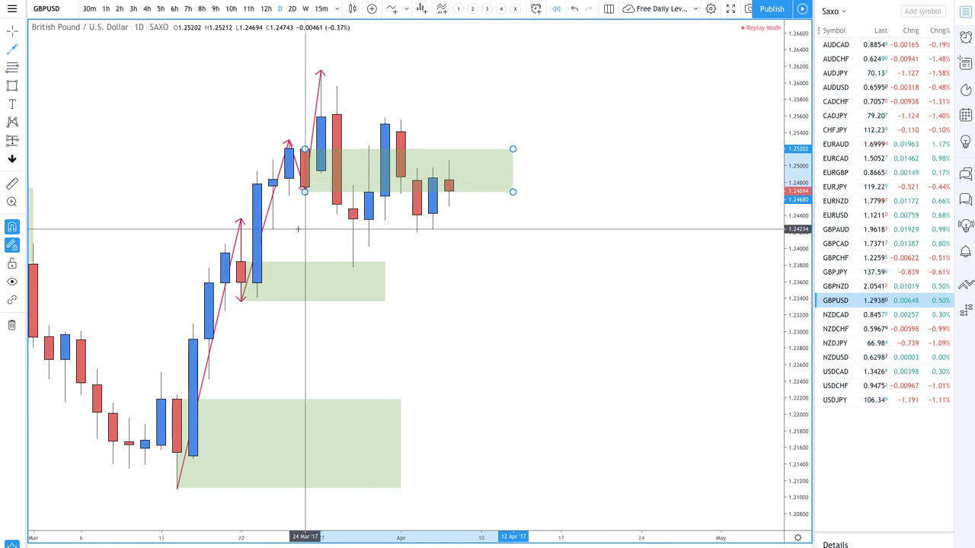
mouse_move(320, 74)
left_mouse_down()
mouse_move(355, 206)
mouse_move(353, 265)
mouse_move(388, 121)
mouse_move(559, 99)
mouse_move(558, 115)
left_mouse_up()
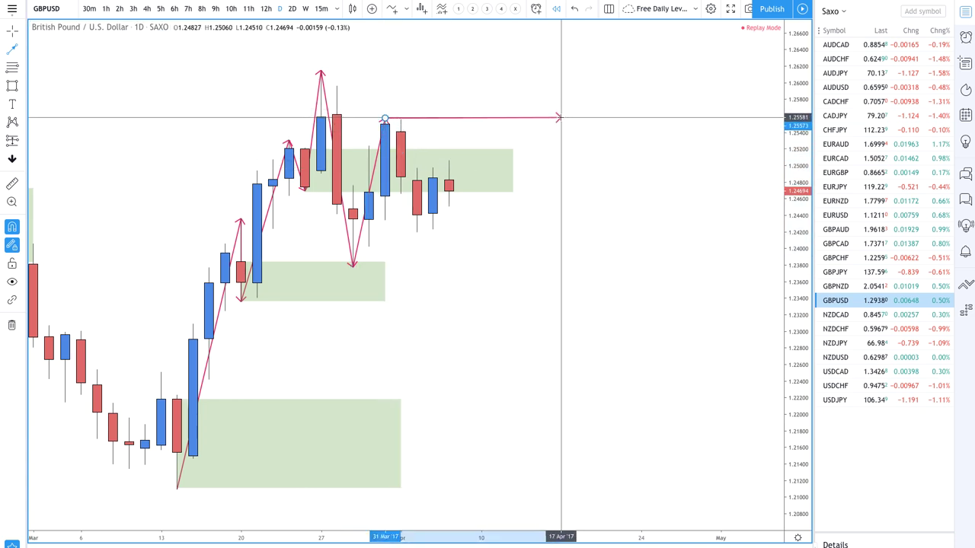
left_click_drag(352, 267, 512, 267)
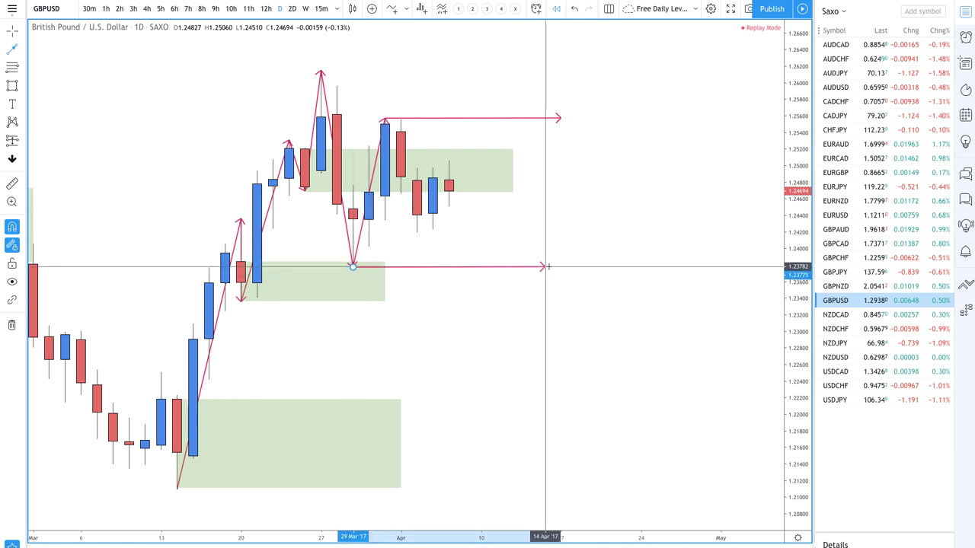
key("shift+Right")
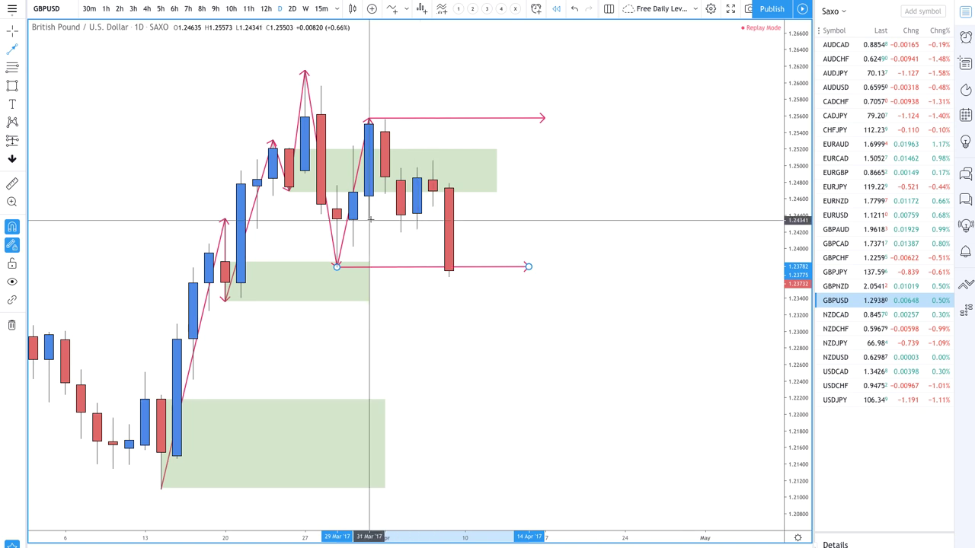
- Zigzag from the 31 Mar high (1.2557) through the early-April swings down to the 7 Apr low
left_click(369, 121)
left_click(401, 230)
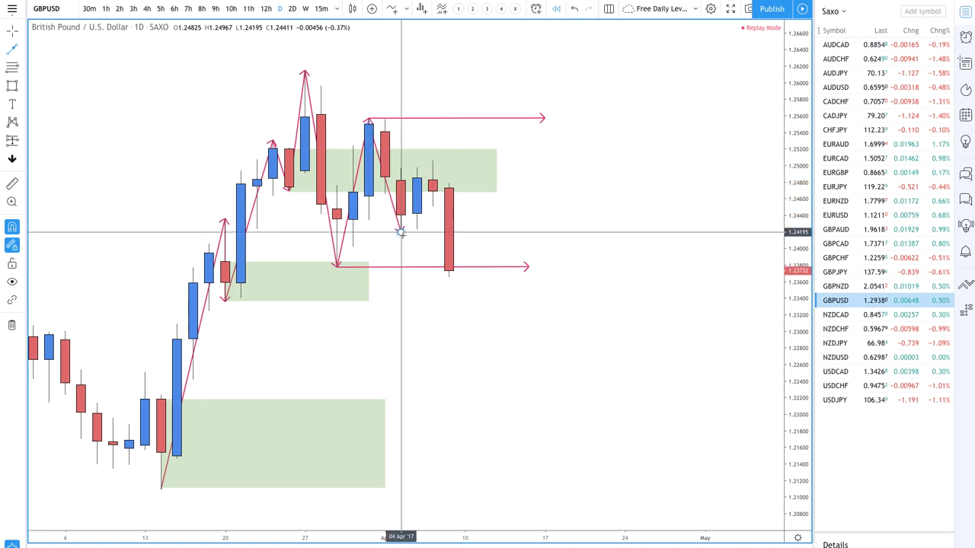
left_click(432, 162)
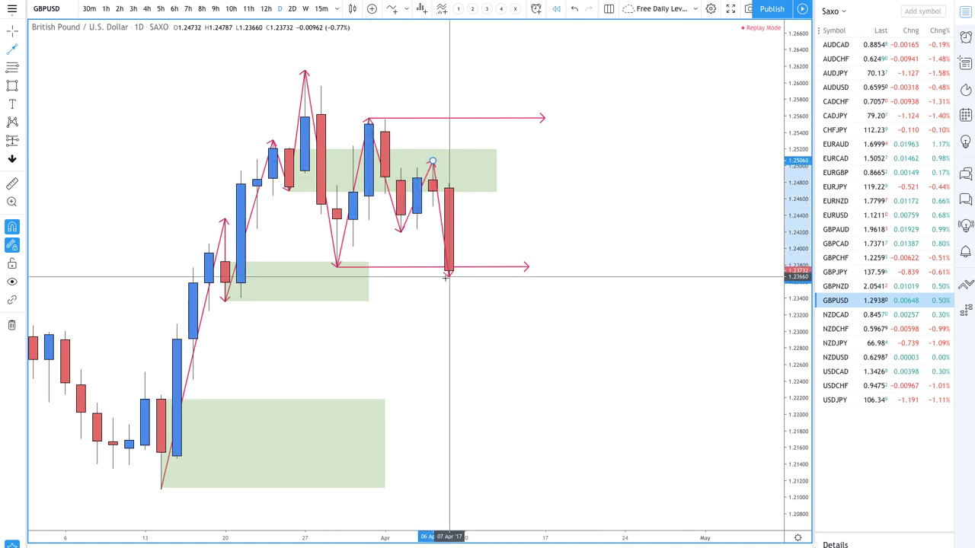
double_click(449, 274)
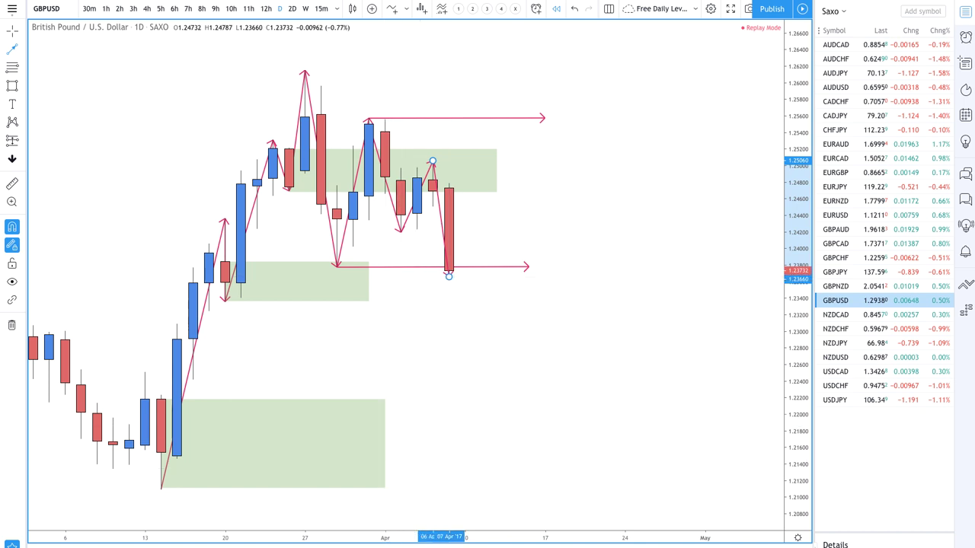
- Advance the replay three bars and extend the zigzag from the April low to the 13 Apr high
key("shift+Right")
key("shift+Right")
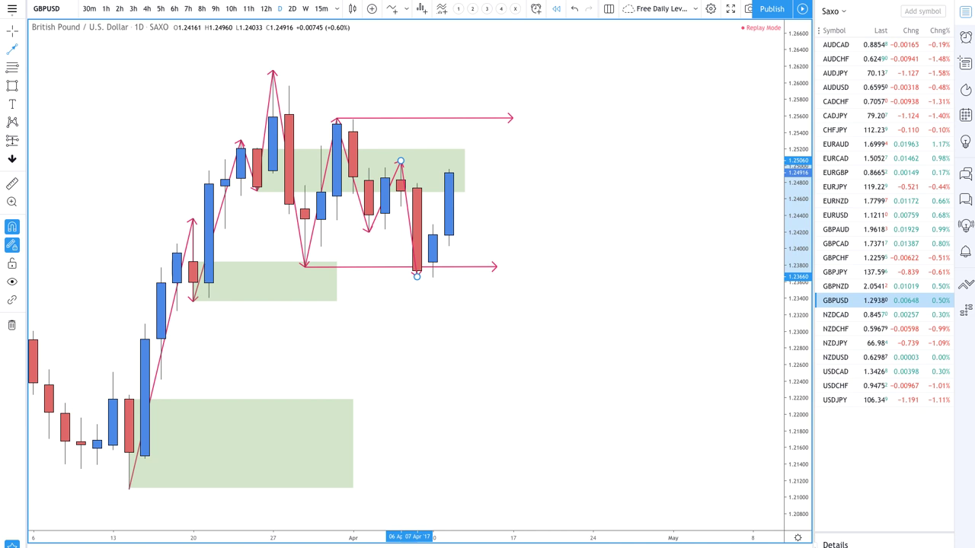
key("shift+Right")
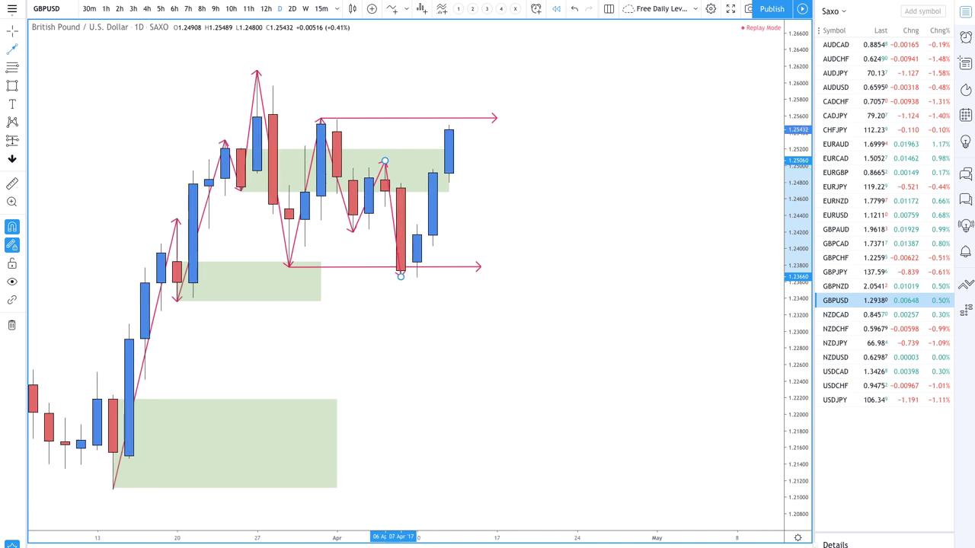
key("shift+Right")
key("shift+Right")
key("shift+Right")
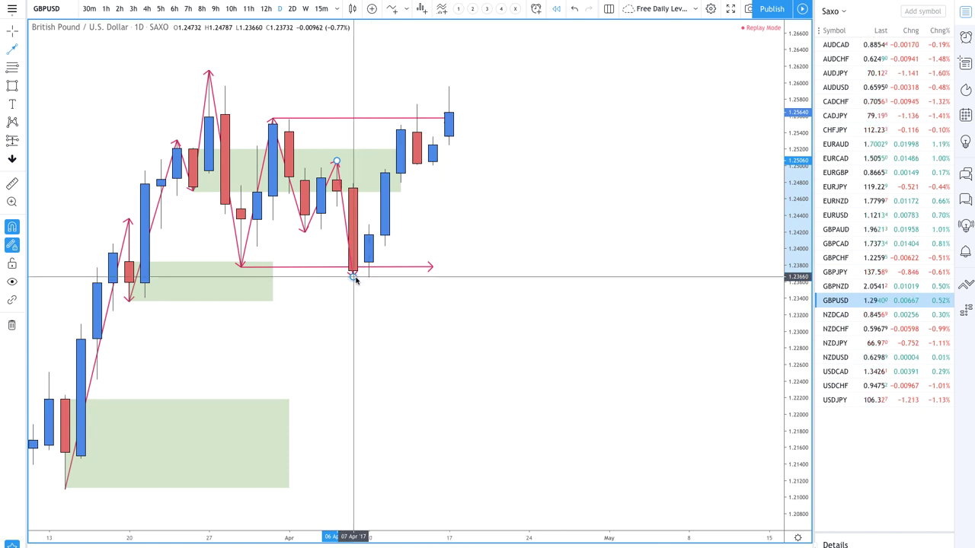
left_click(369, 278)
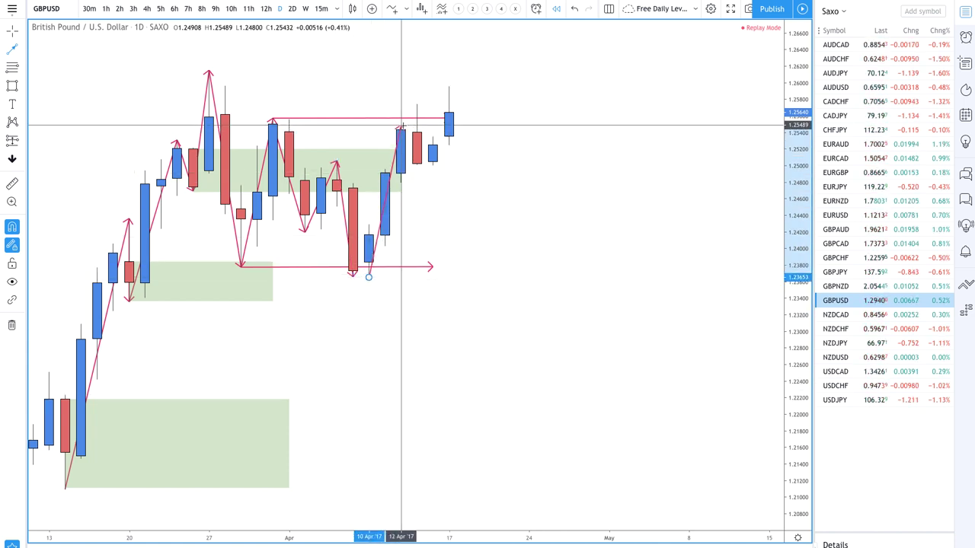
double_click(417, 104)
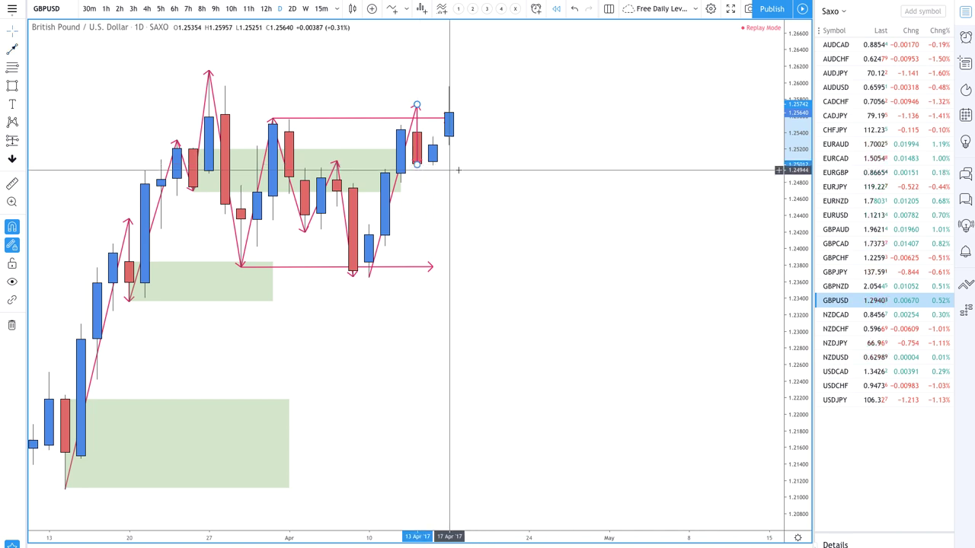
- Continue the zigzag from the 14 Apr low up to the 17 Apr high
scroll(461, 171, "up", 3)
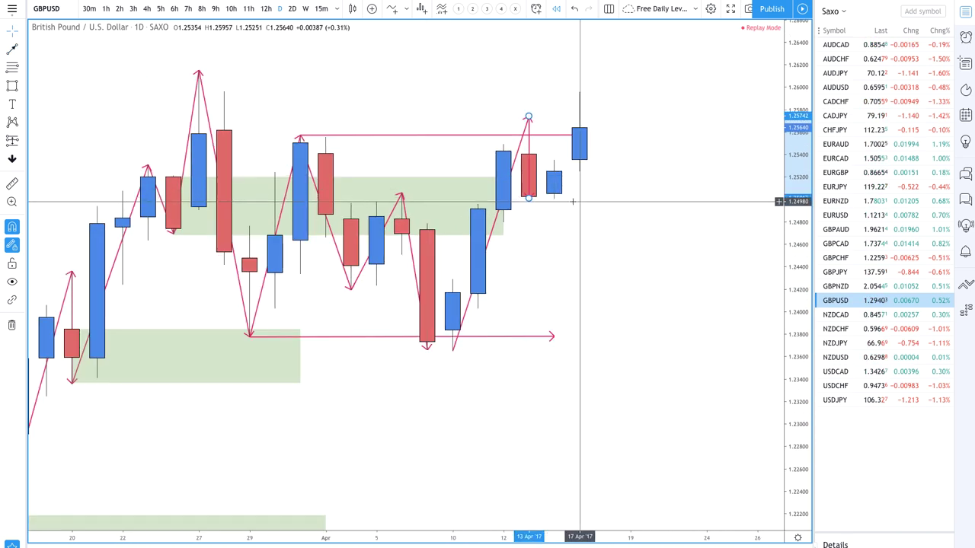
right_click(570, 202)
left_click(529, 202)
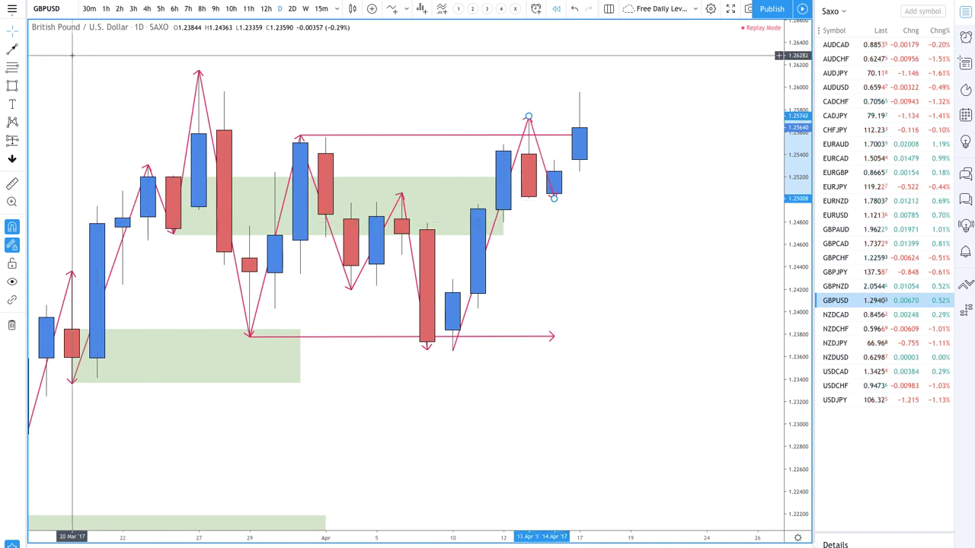
left_click(554, 198)
double_click(579, 98)
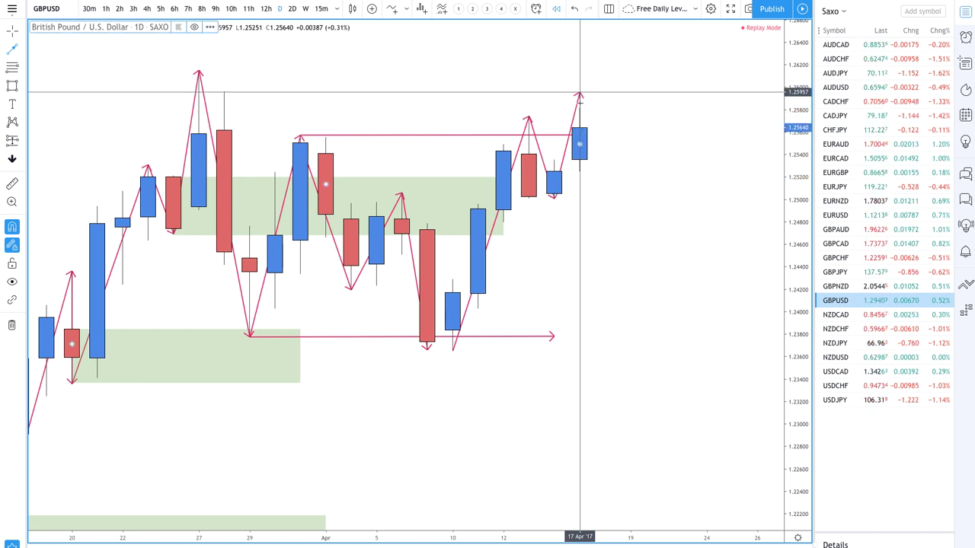
- Mark the 13 Apr high (1.2574) with a horizontal arrow and delete the middle 24 Mar green zone
left_click(528, 117)
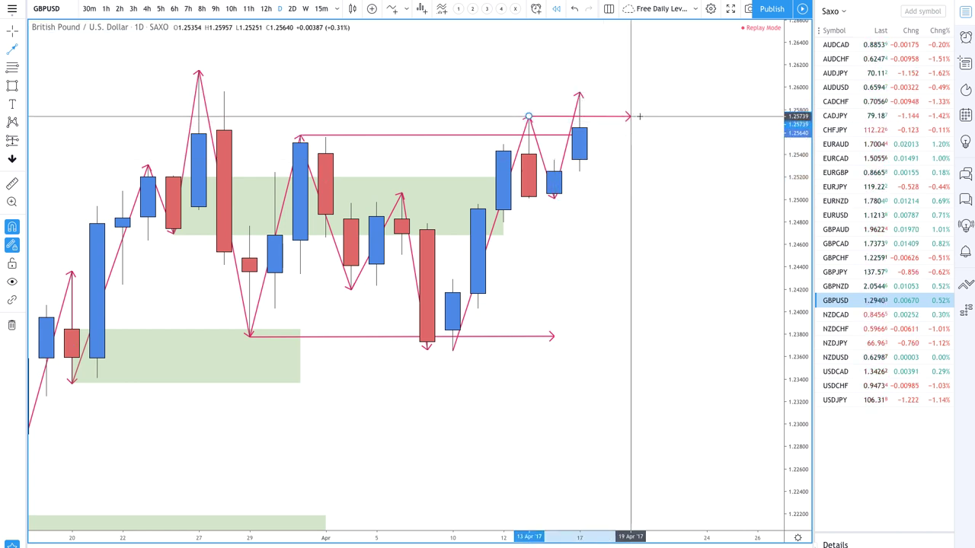
left_click(630, 116)
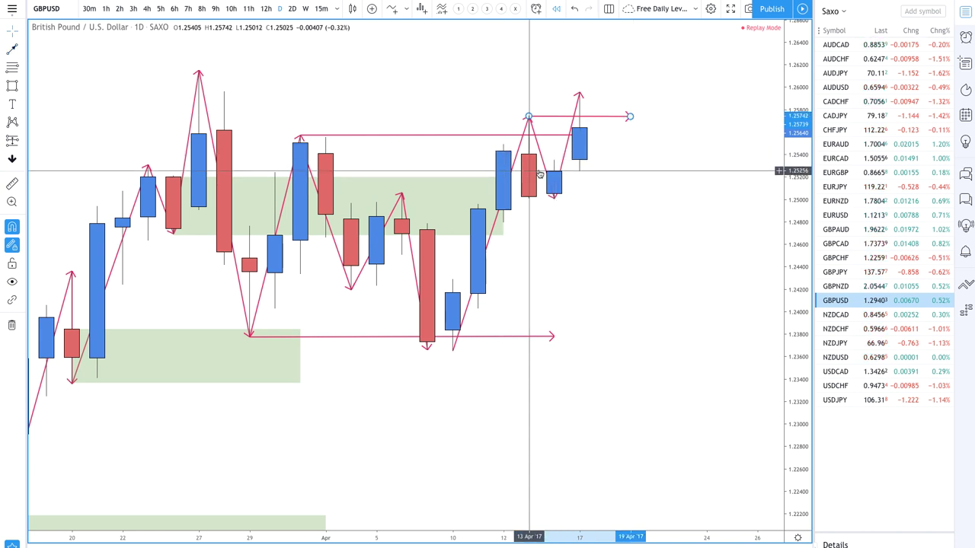
left_click(12, 86)
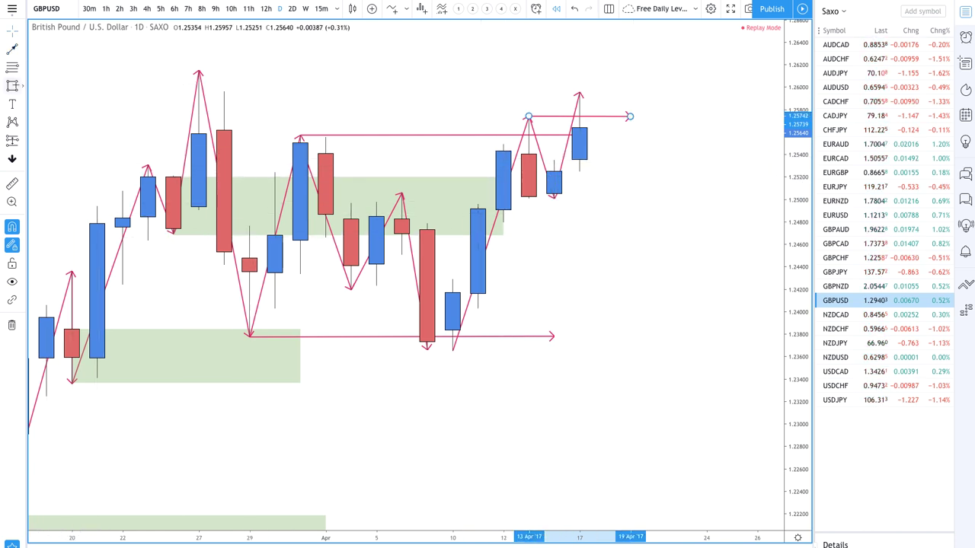
left_click(449, 230)
key("Delete")
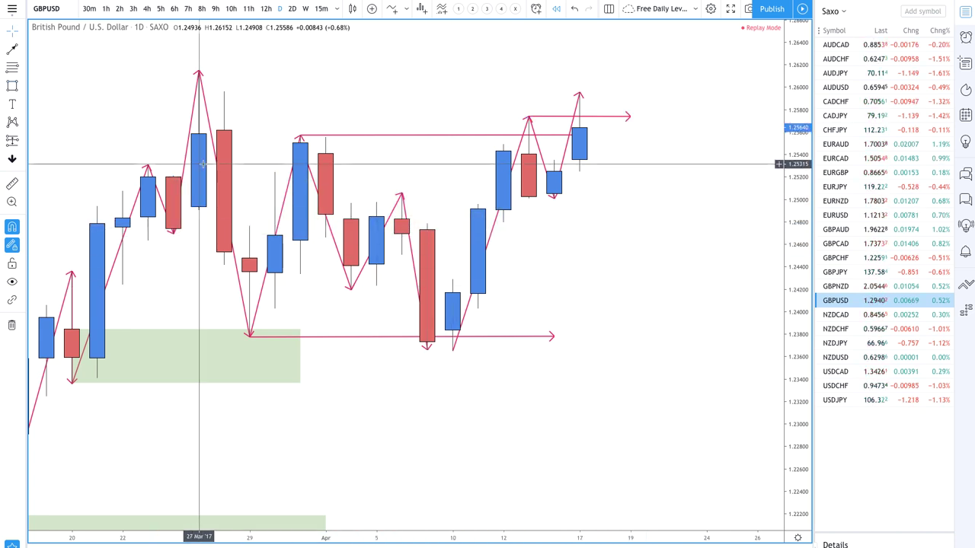
left_click(12, 87)
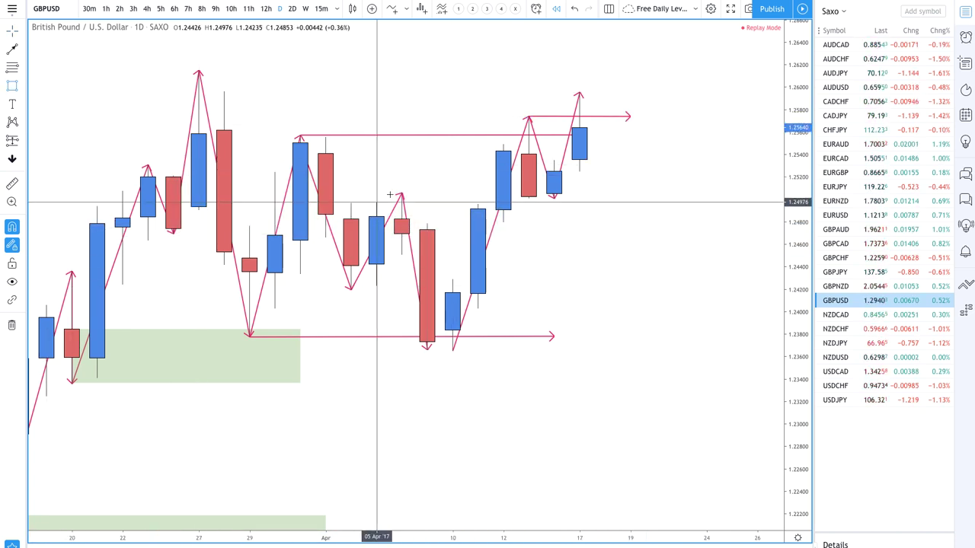
- Draw a small demand zone at 13 Apr (1.2501–1.2540) and a larger one from 7 Apr (1.2365–1.2473)
left_click(533, 154)
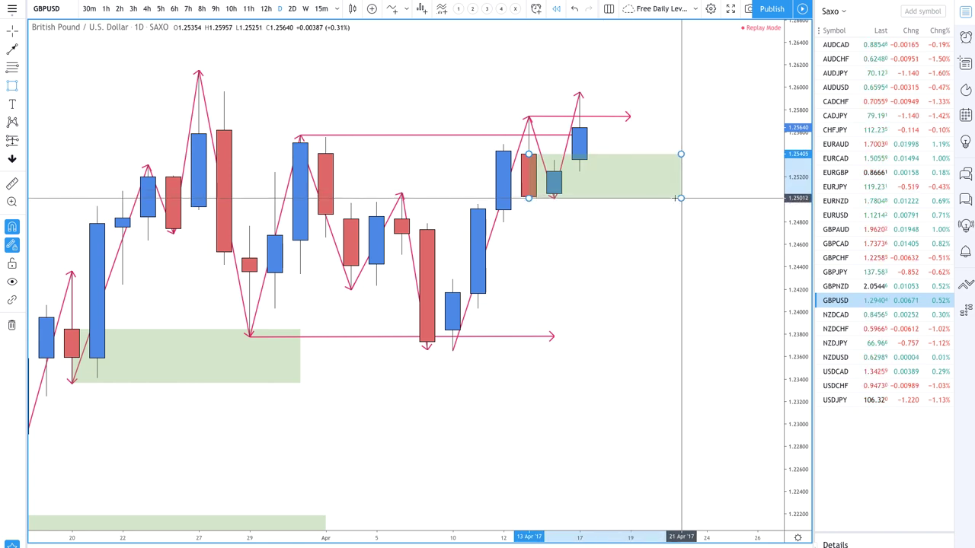
left_click(706, 197)
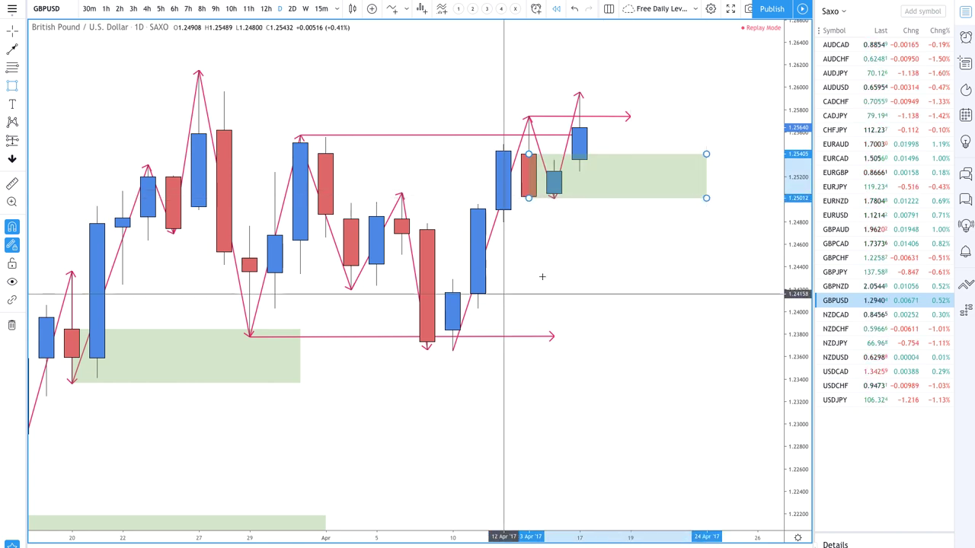
left_click(430, 229)
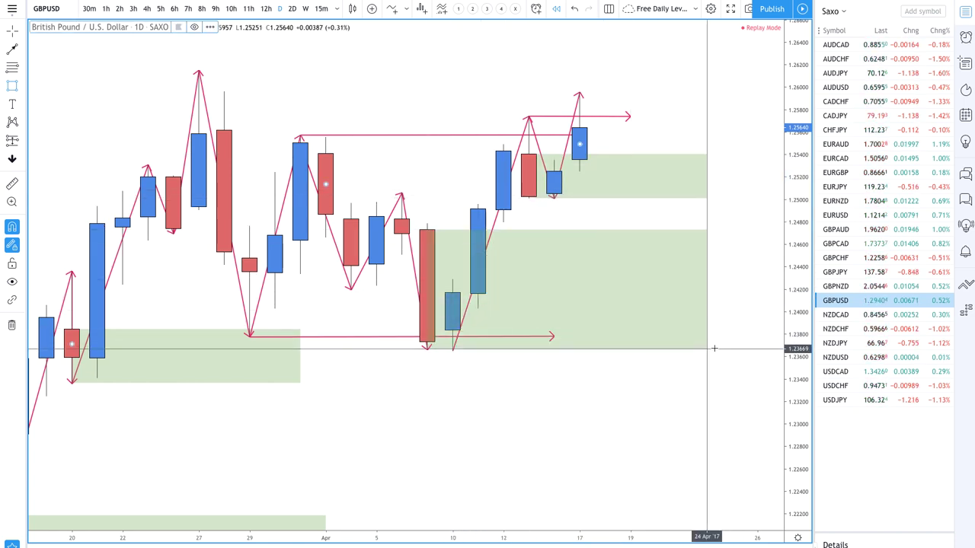
left_click(731, 351)
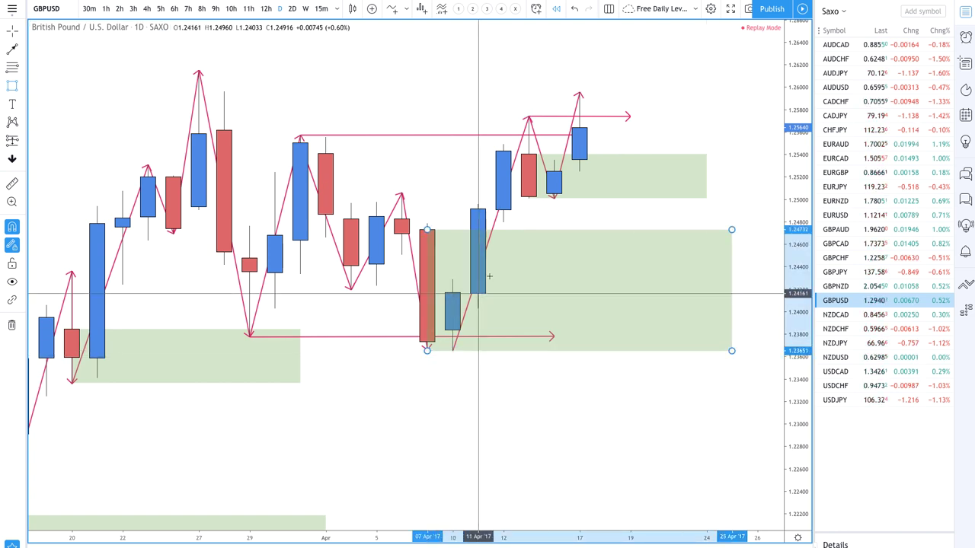
scroll(573, 320, "down", 3)
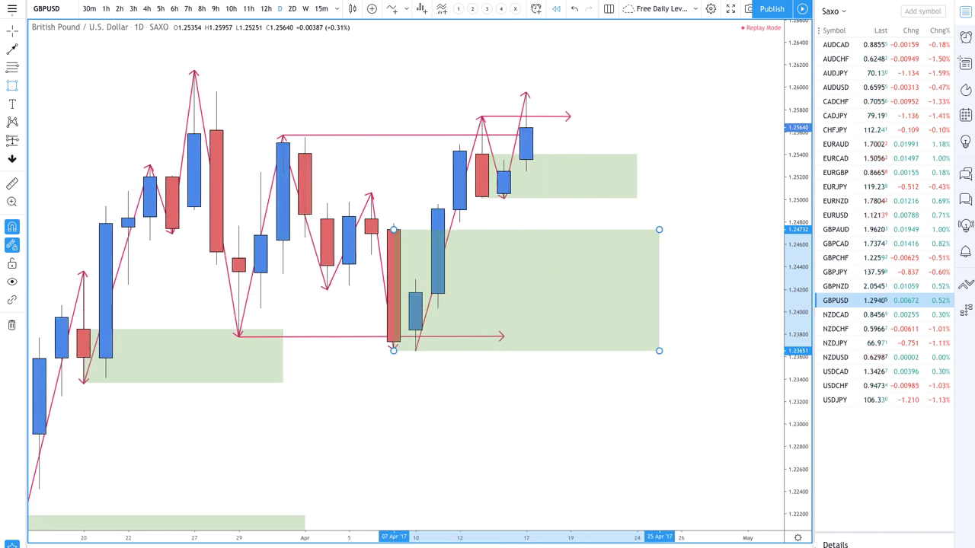
- Advance the replay four bars and draw a horizontal arrow from the 18 Apr high
key("shift+Right")
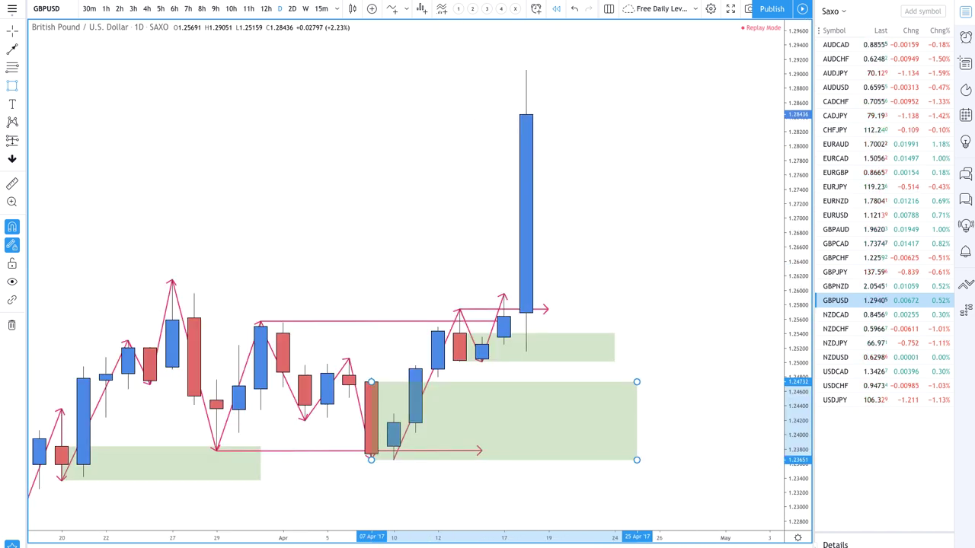
key("shift+Right")
key("shift+Right")
key("shift+Right")
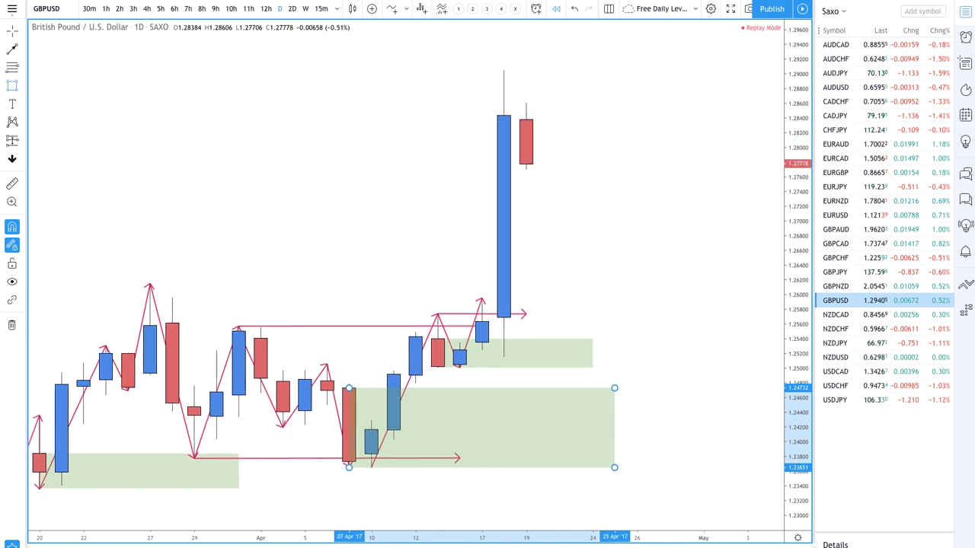
key("shift+Right")
key("shift+Right")
key("shift+Right")
key("shift+Right")
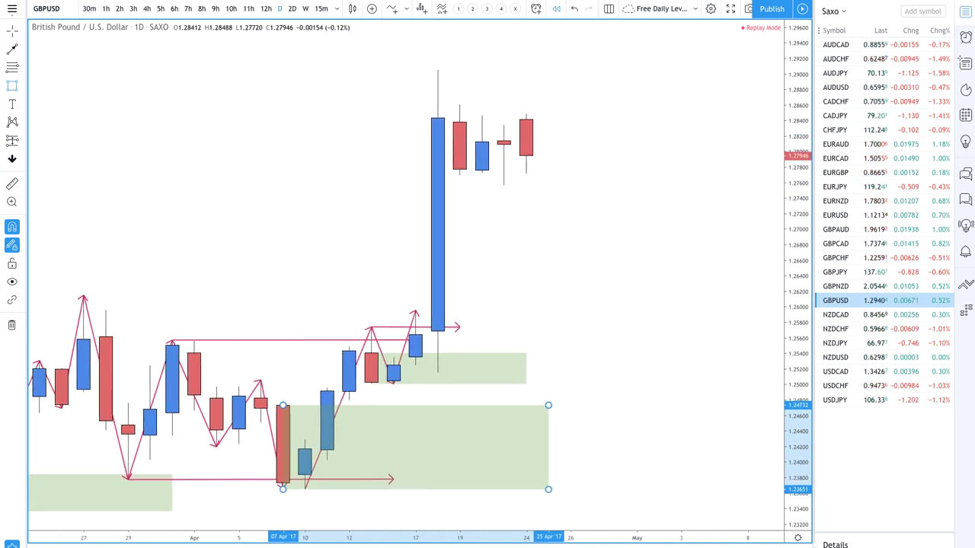
key("shift+Right")
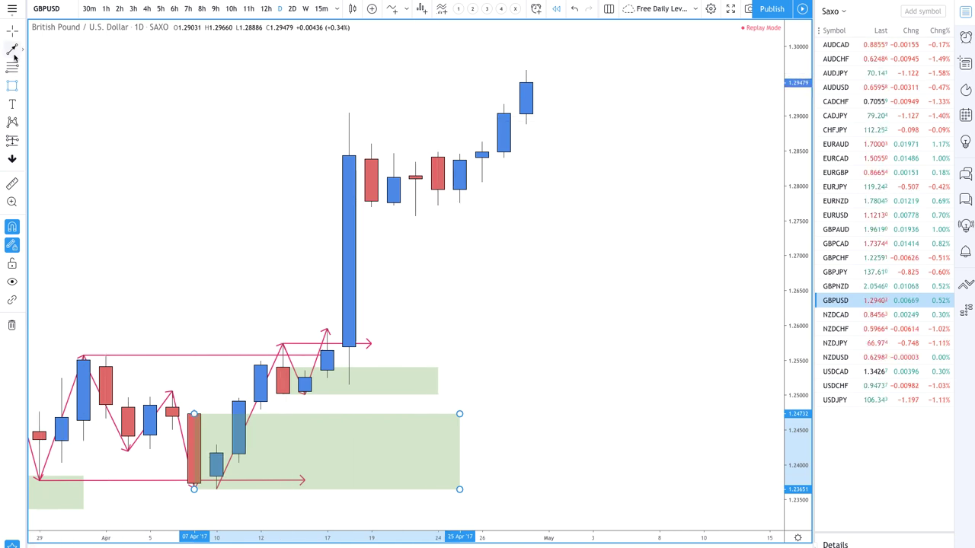
left_click(345, 124)
left_click_drag(345, 125, 638, 113)
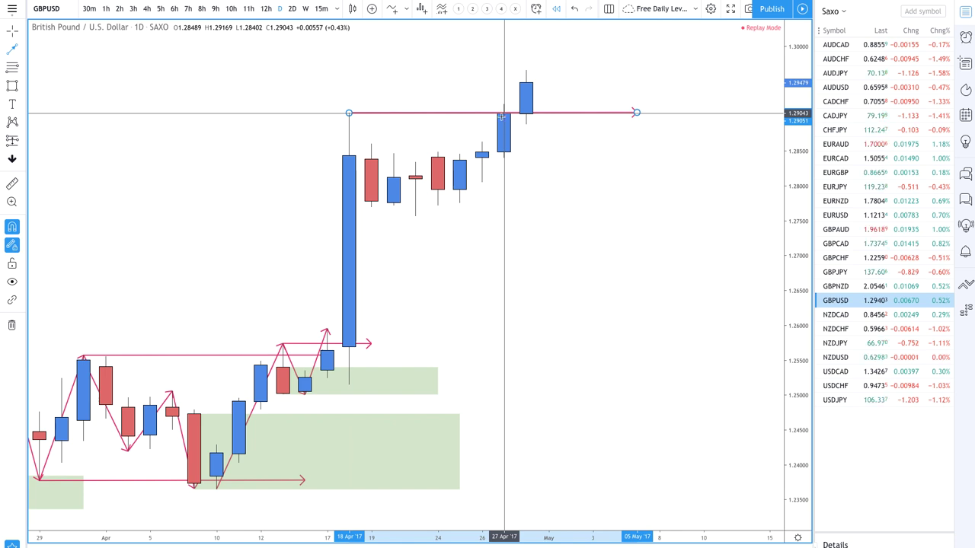
- Zigzag from the 18 Apr high through the following swings, including the 24 Apr high, to 26 Apr at 1.2863
left_click_drag(349, 113, 371, 206)
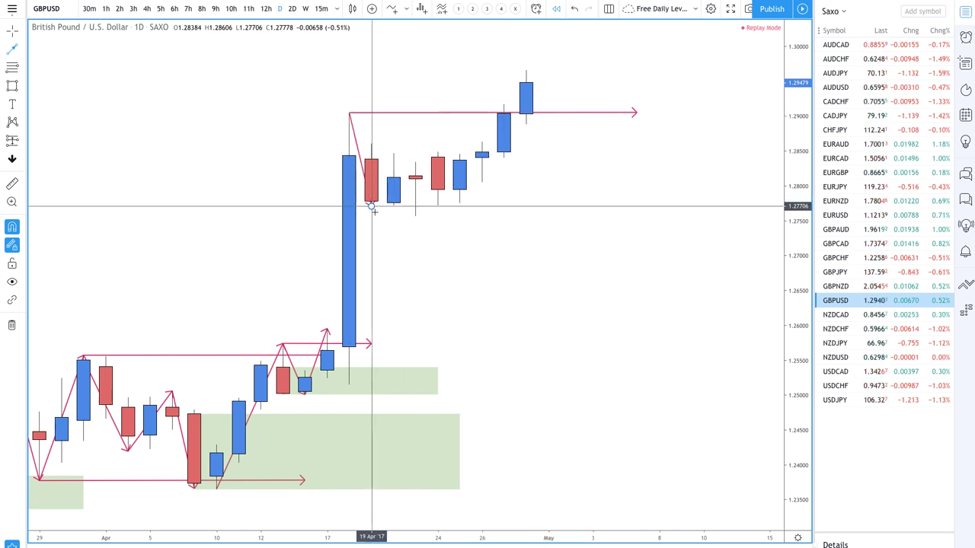
left_click(394, 154)
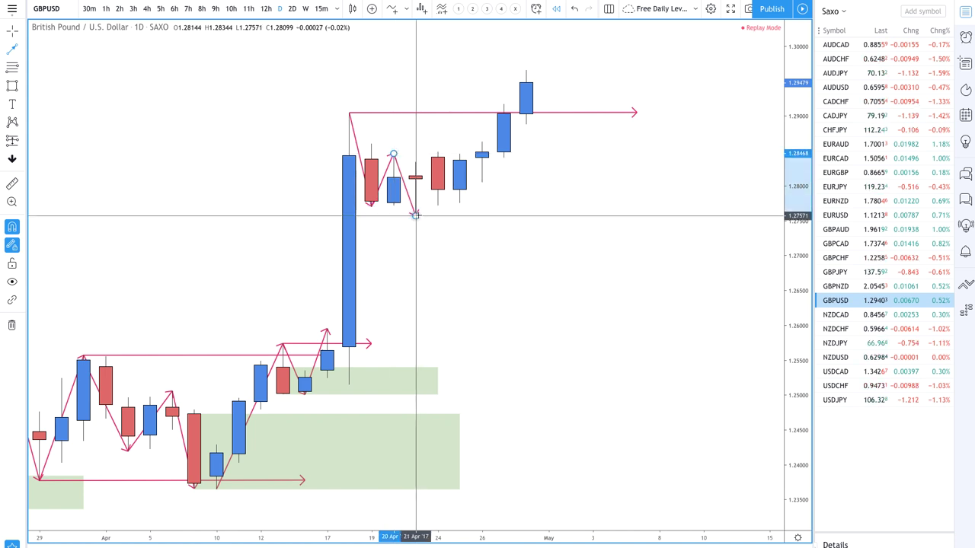
left_click(415, 216)
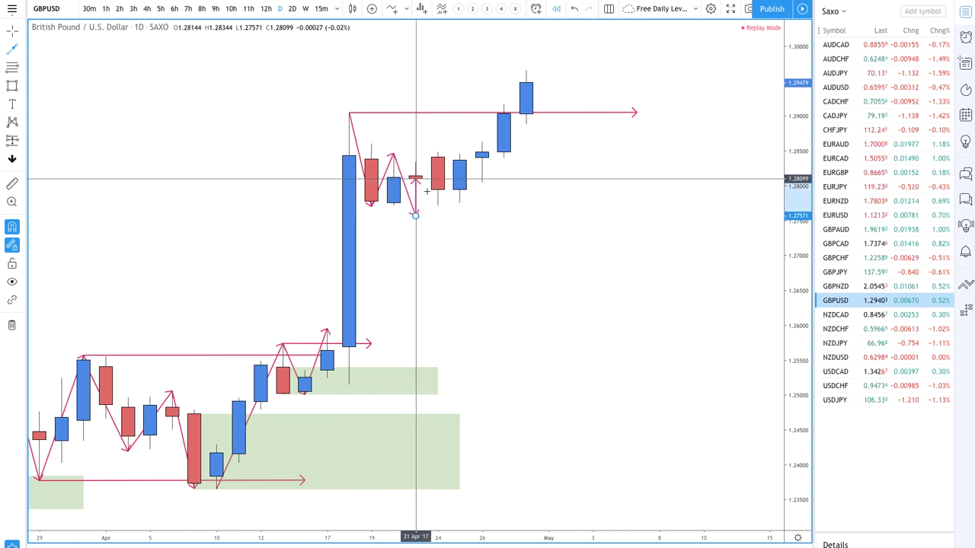
left_click(438, 153)
left_click(459, 202)
double_click(481, 142)
scroll(481, 142, "up", 2)
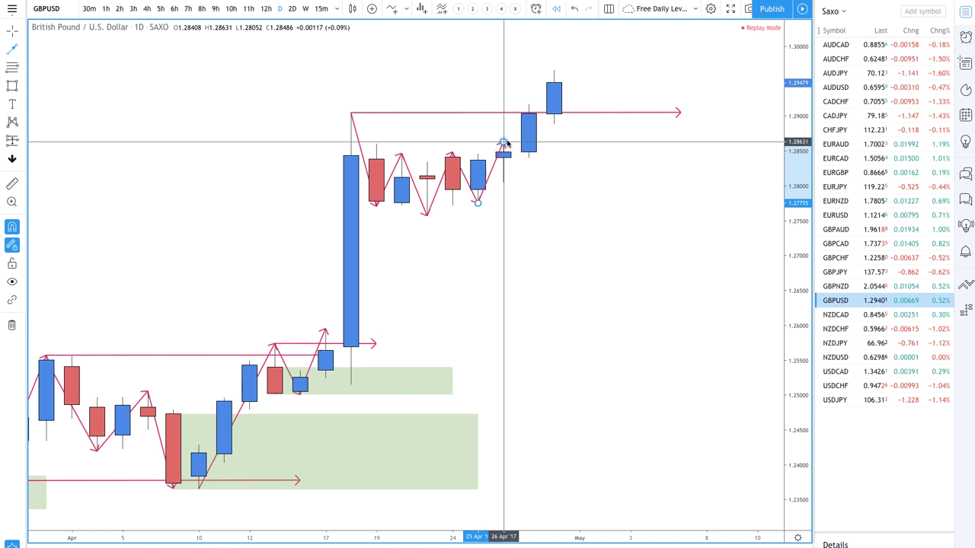
- Raise the zigzag's end above the latest high and draw a demand zone from 24 Apr to 2 May
mouse_move(529, 115)
left_mouse_down()
mouse_move(555, 87)
mouse_move(554, 71)
left_mouse_up()
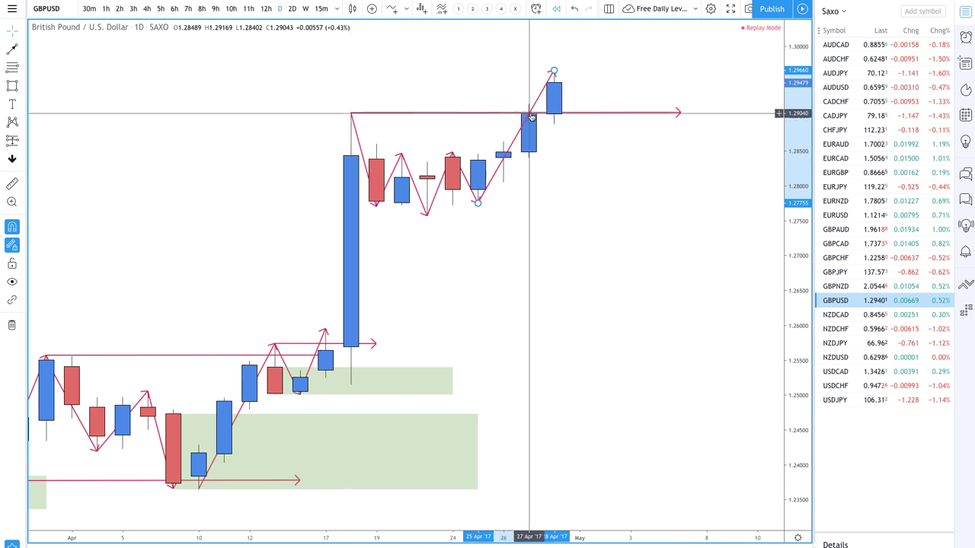
left_click(13, 85)
left_click(452, 157)
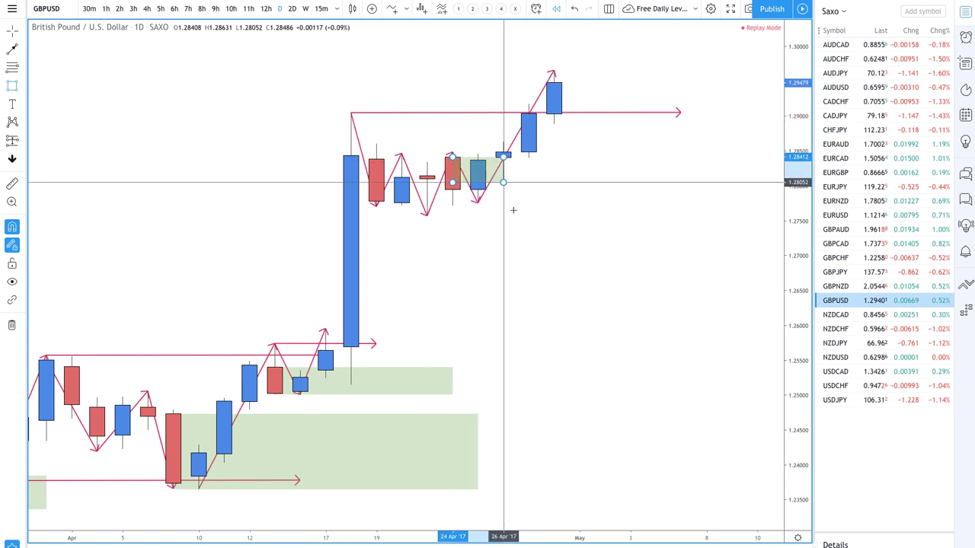
left_click(605, 217)
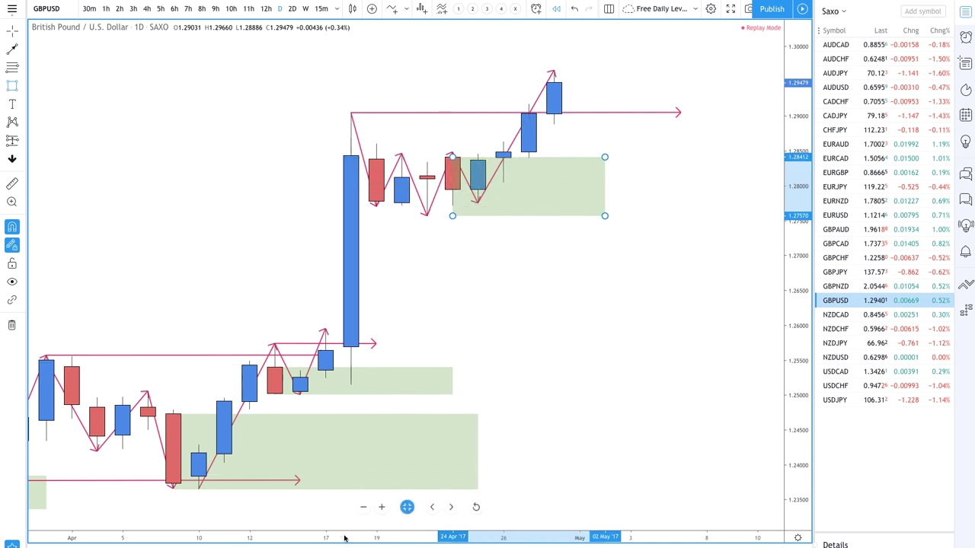
- Advance two days, arrow the 28 Apr high (1.2966), and add a 3 May demand zone
key("shift+Right")
key("shift+Right")
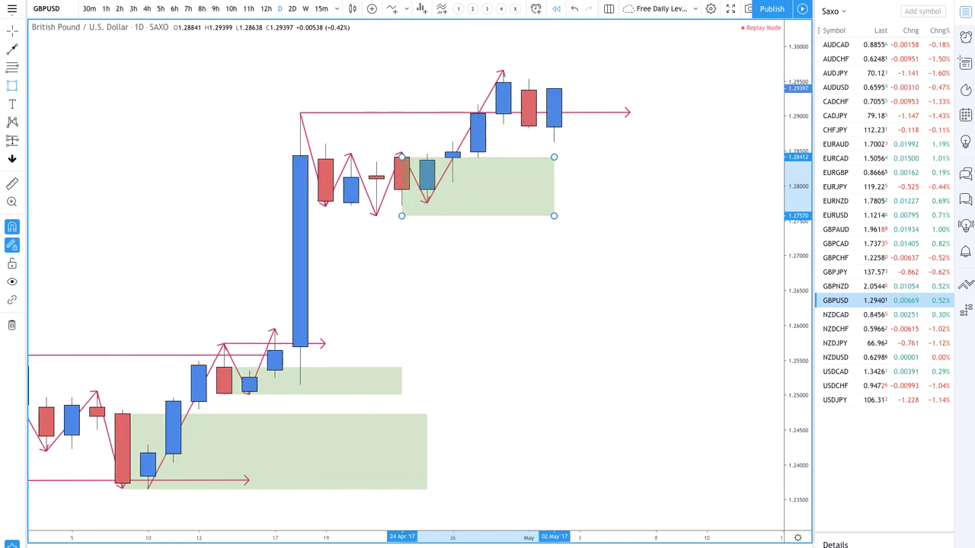
key("shift+Right")
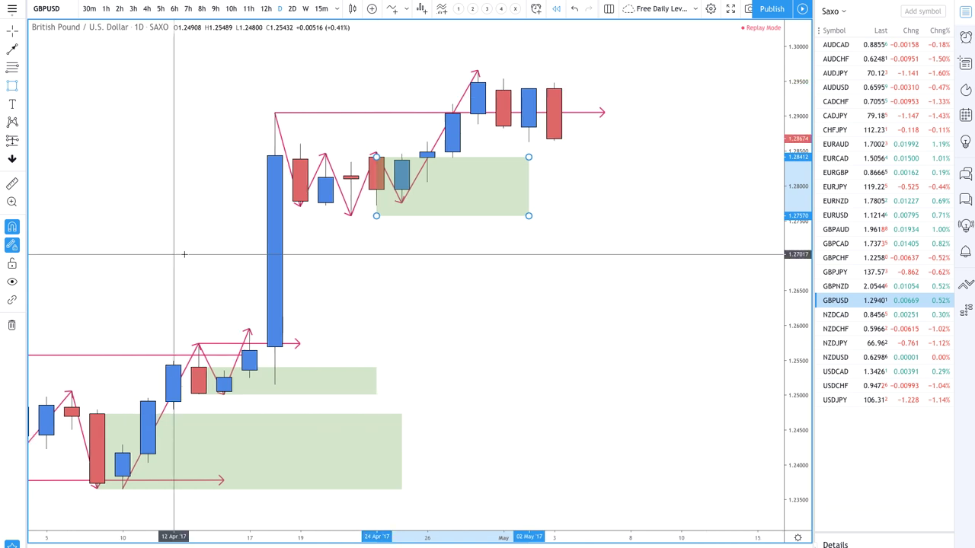
left_click(12, 48)
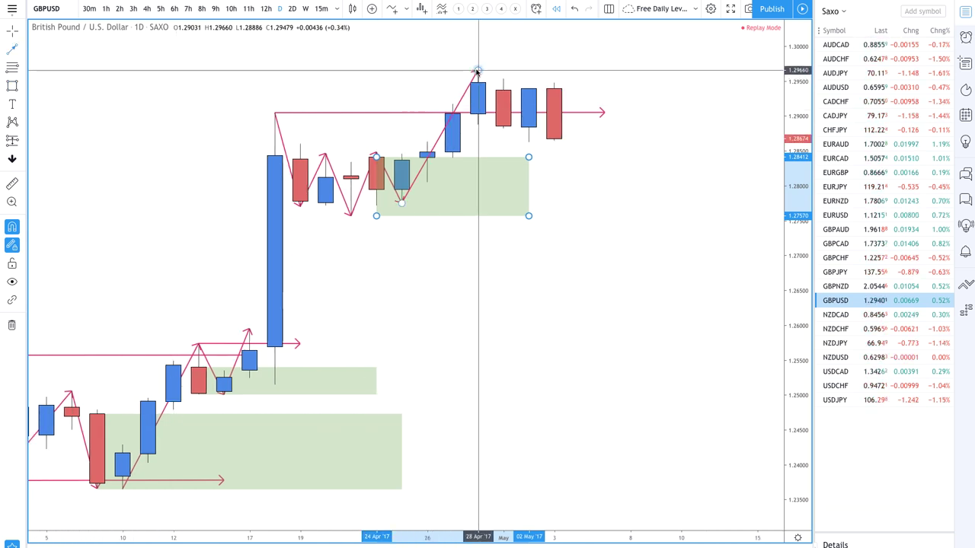
left_click(477, 70)
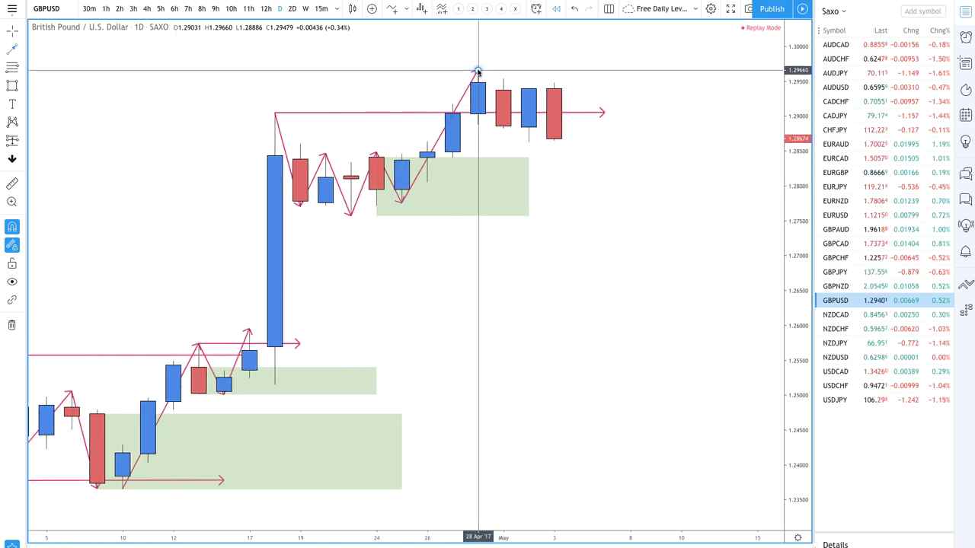
left_click(731, 70)
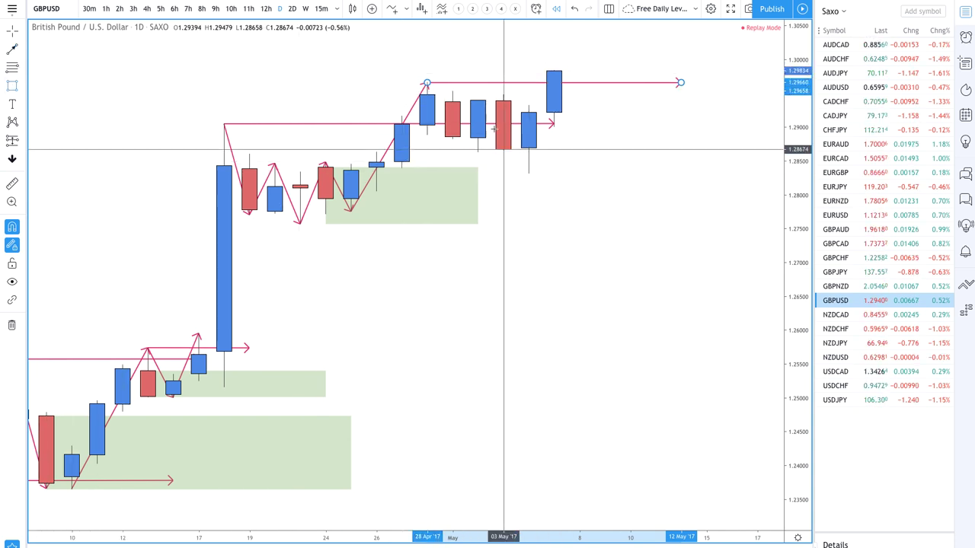
left_click(503, 101)
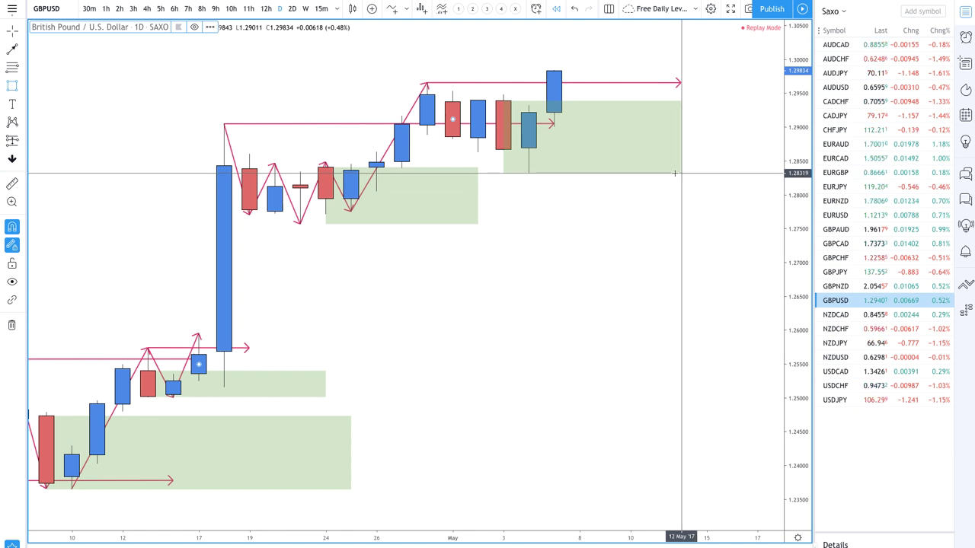
left_click(674, 173)
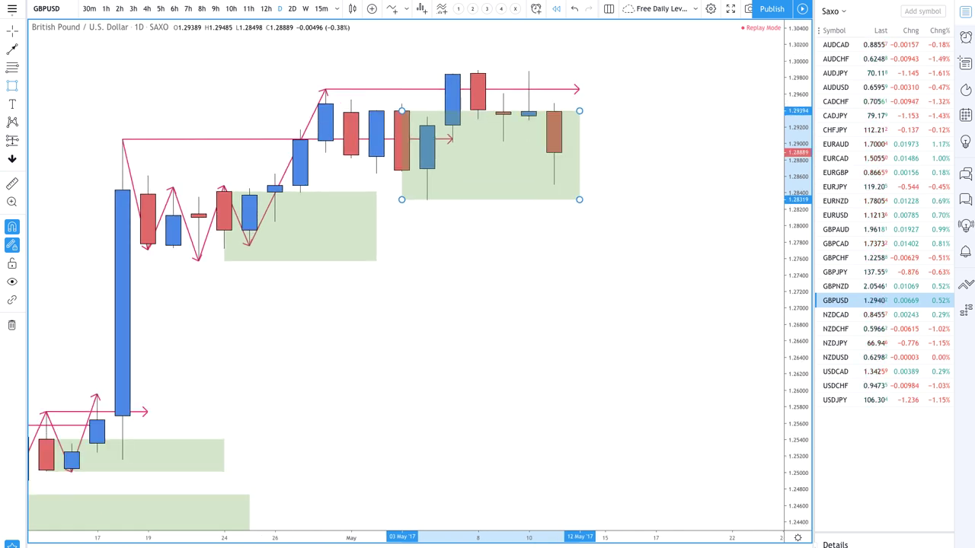
- Mark the 8 May high (1.2989) with a horizontal arrow and draw an 11 May demand zone (1.2832–1.2939)
left_click(12, 50)
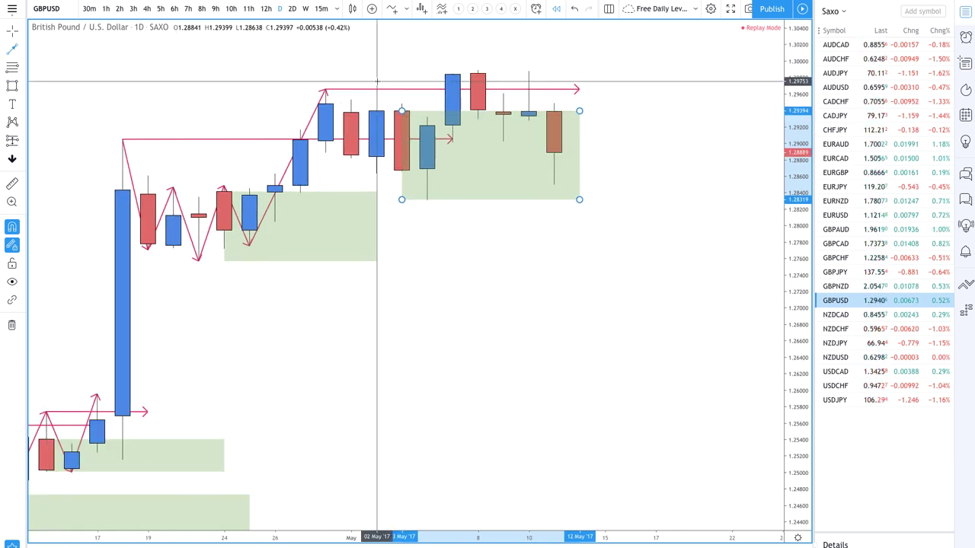
left_click_drag(474, 68, 689, 69)
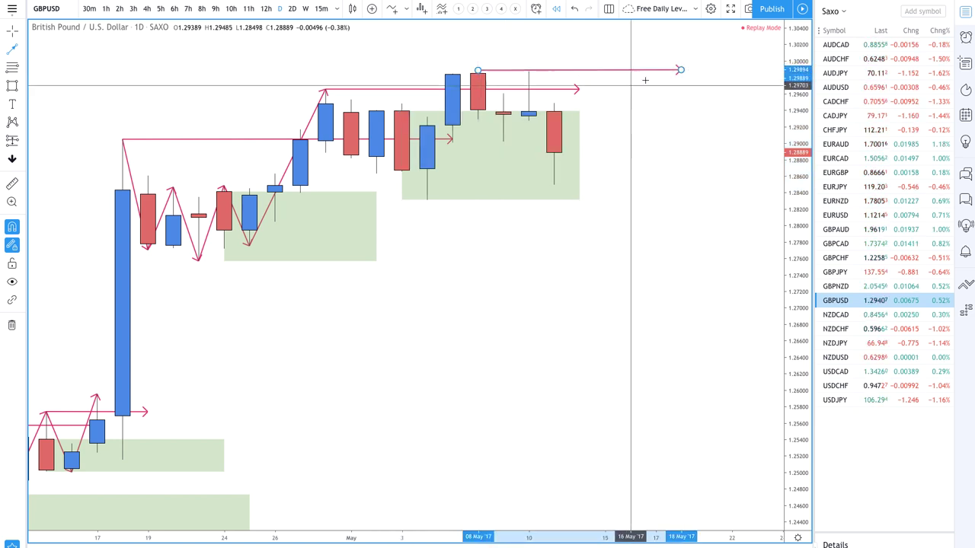
scroll(682, 69, "left", 4)
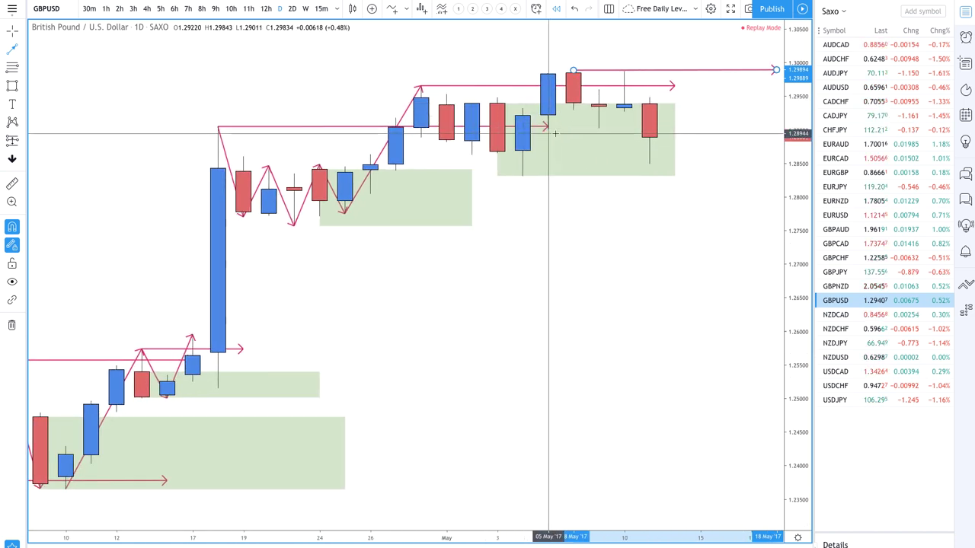
scroll(554, 135, "up", 5)
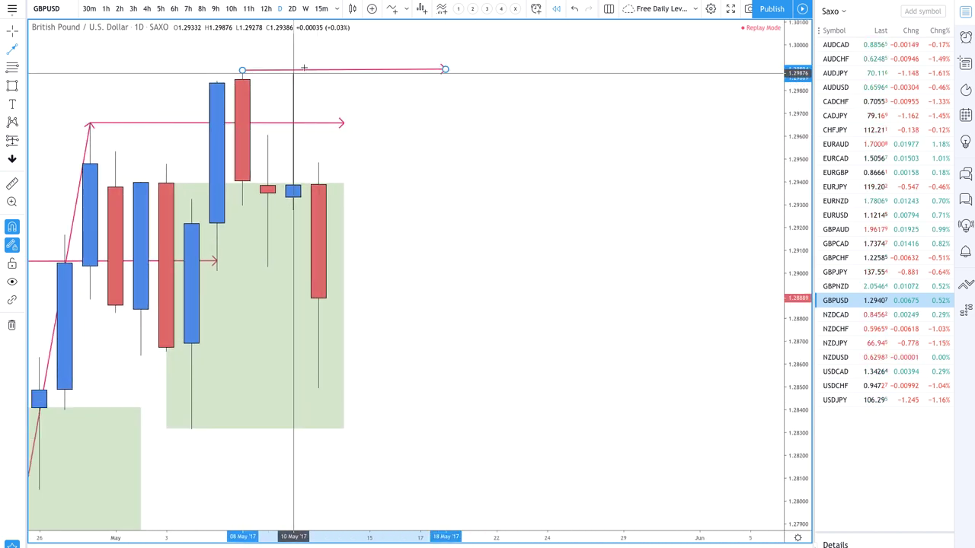
scroll(366, 392, "down", 5)
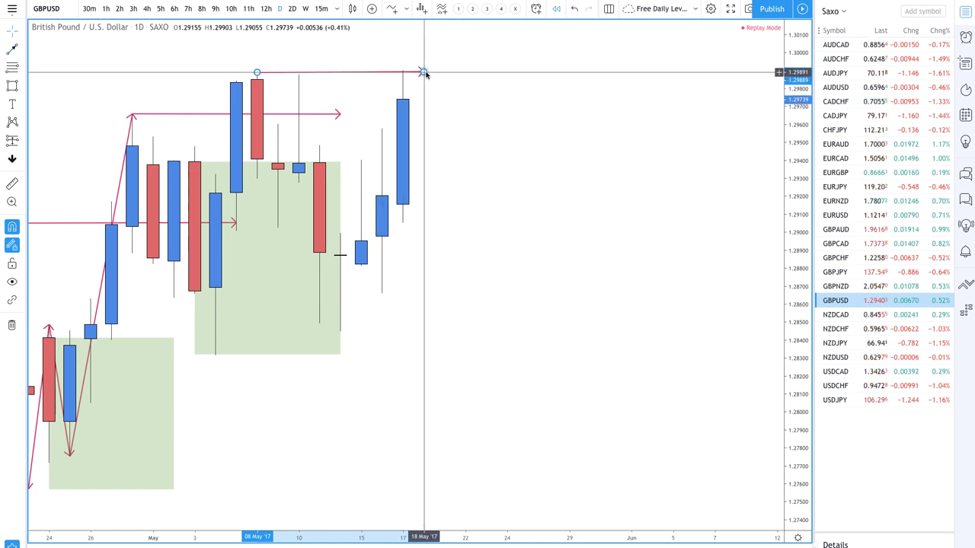
left_click_drag(425, 72, 425, 74)
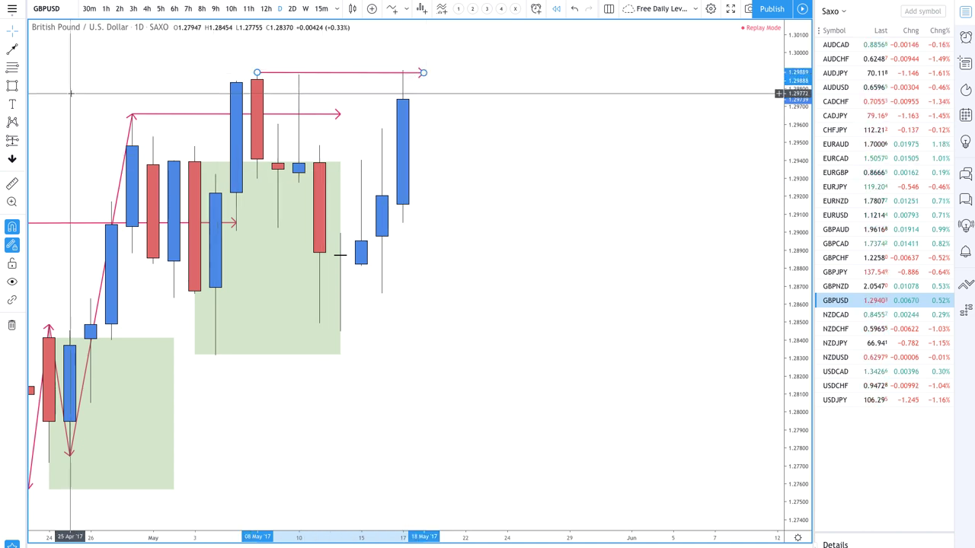
left_click(12, 86)
mouse_move(319, 163)
left_mouse_down()
mouse_move(465, 282)
mouse_move(486, 355)
left_mouse_up()
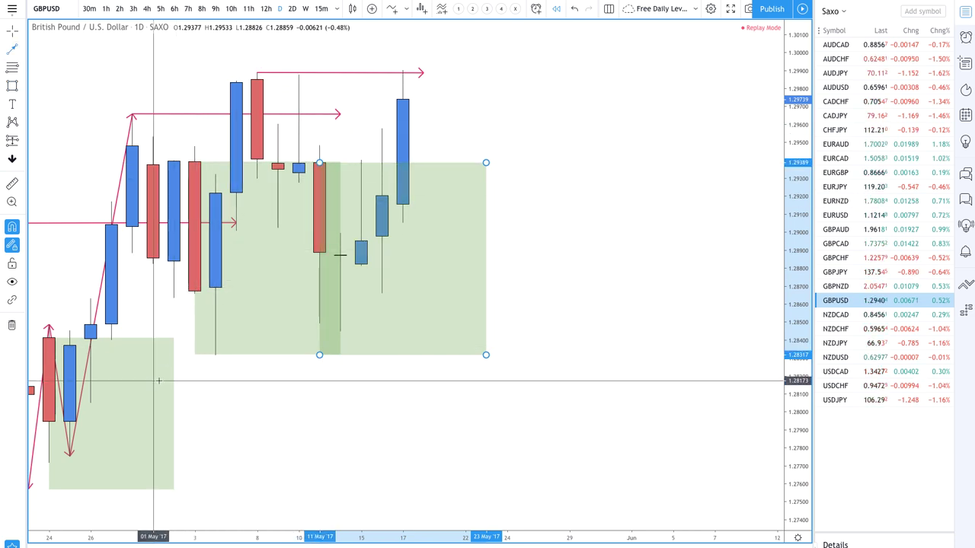
- Draw a zigzag from the late-April high through the 4, 8 and 12 May swings to the 17 May high
left_click(132, 114)
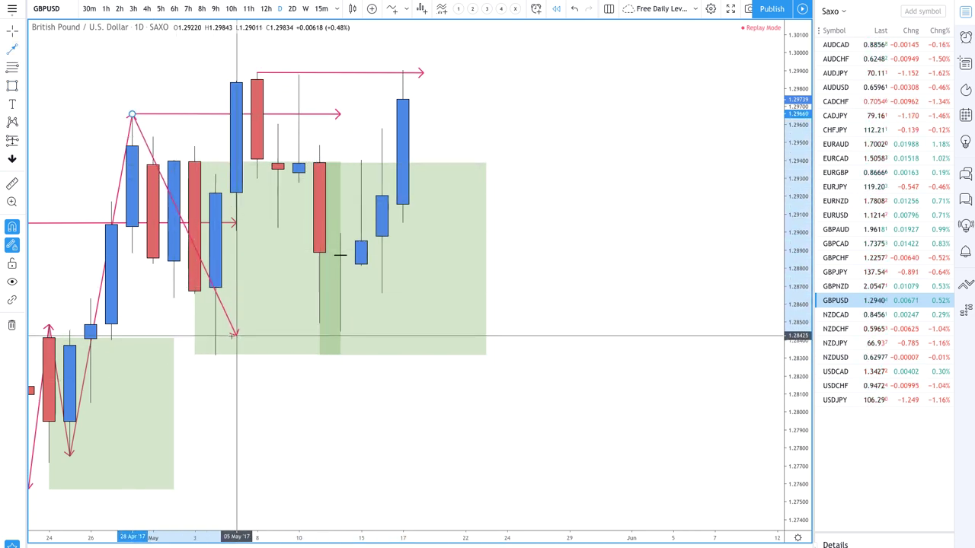
left_click(216, 355)
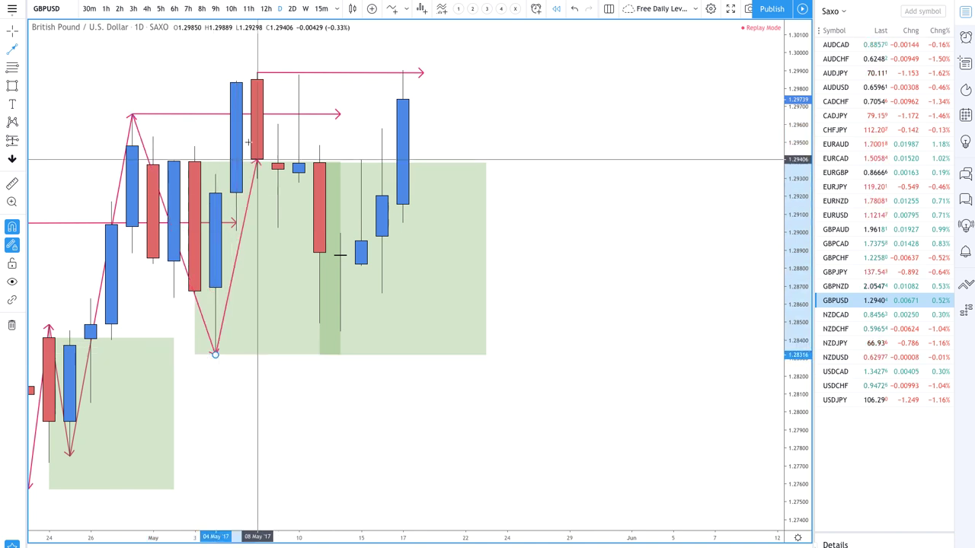
left_click(258, 72)
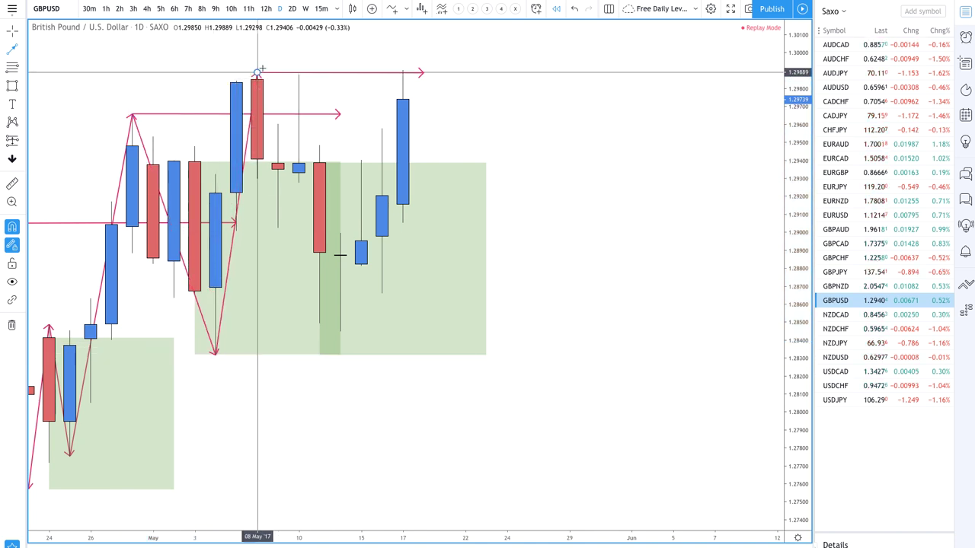
left_click(340, 340)
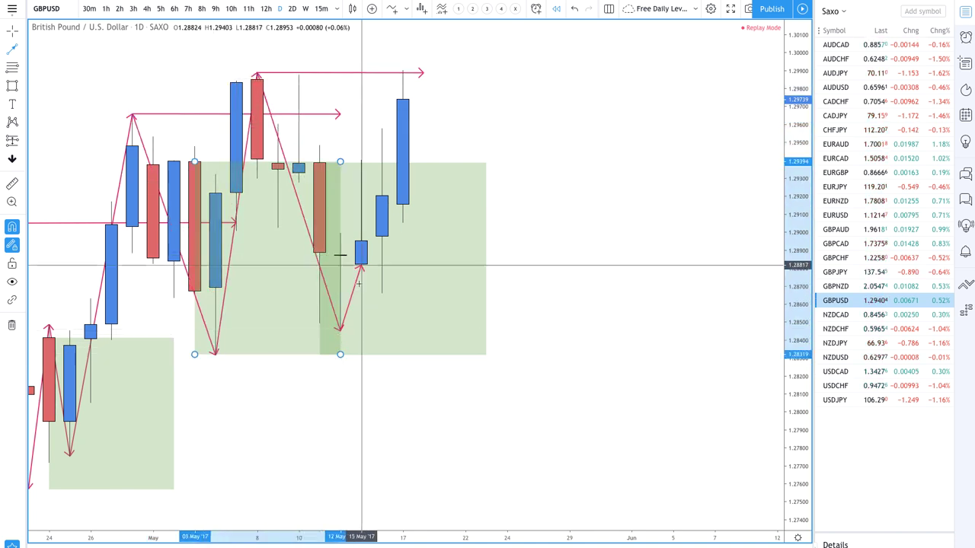
left_click(403, 72)
- Lower the right demand zone to the 12 May low, advance one bar, and finish the swing-high arrow
left_click_drag(320, 354, 341, 333)
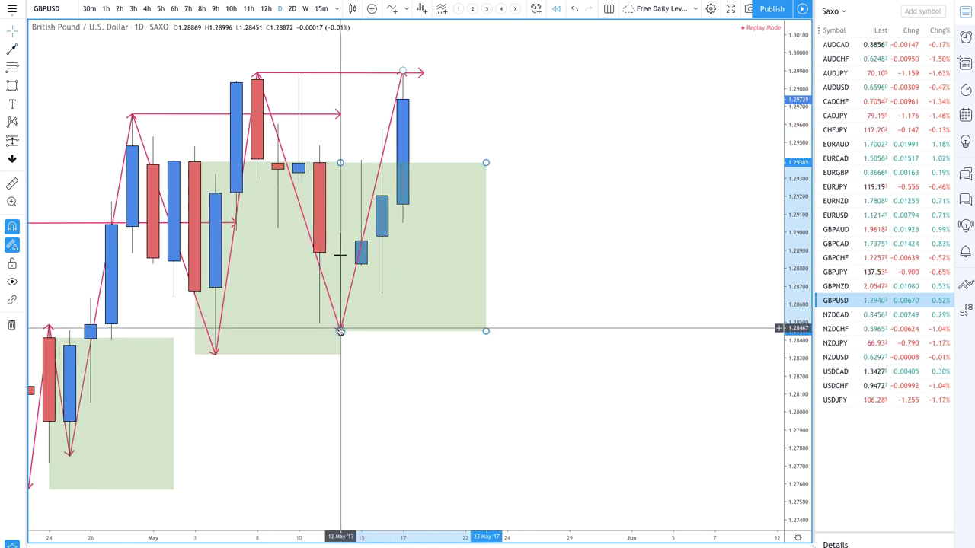
mouse_move(406, 506)
key("shift+Right")
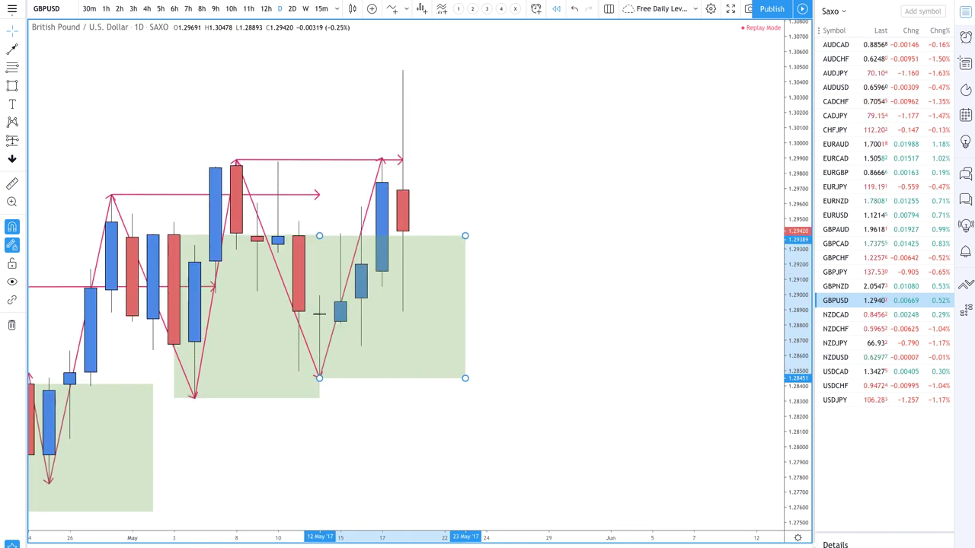
left_click(403, 160)
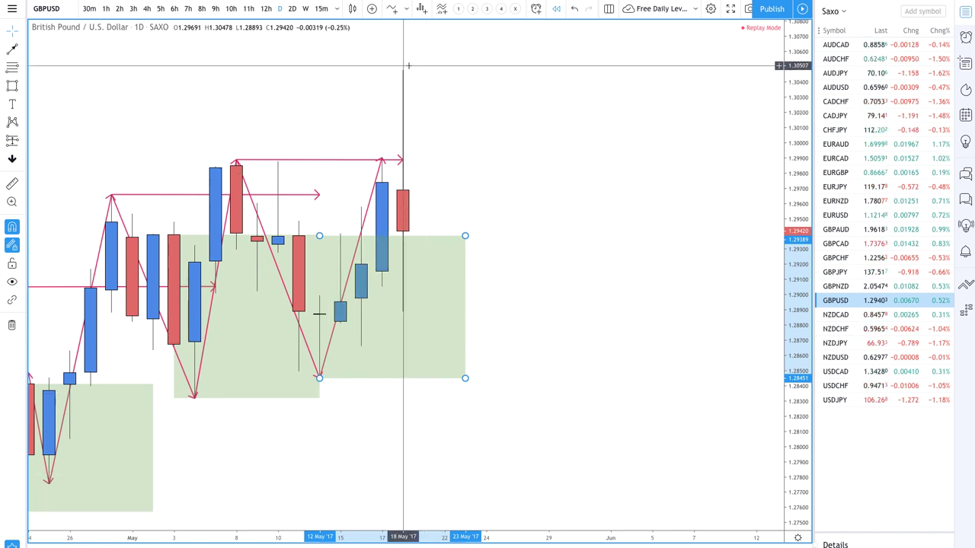
mouse_move(357, 507)
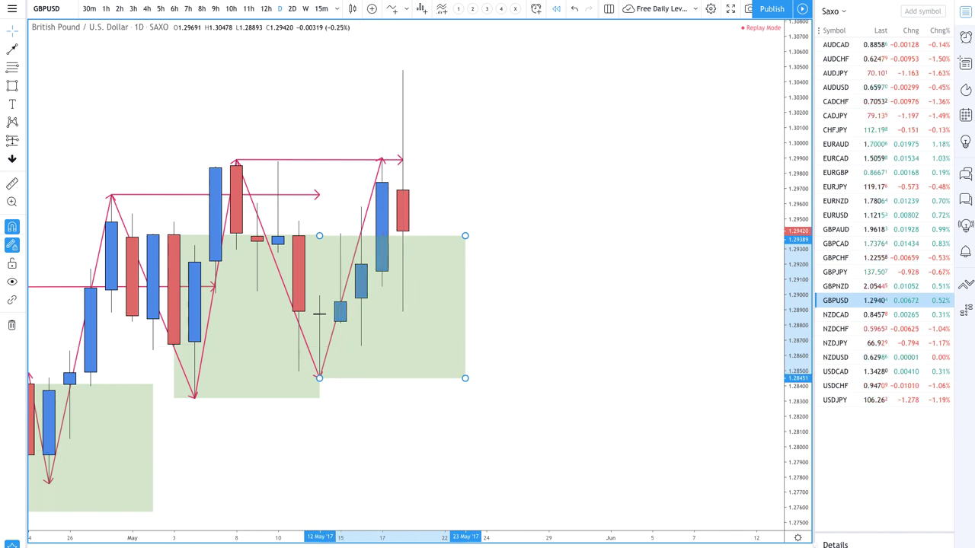
- Replay five more daily bars until the 31 May candle closes at 1.28916, adjusting the zoom
key("shift+Right")
key("shift+Right")
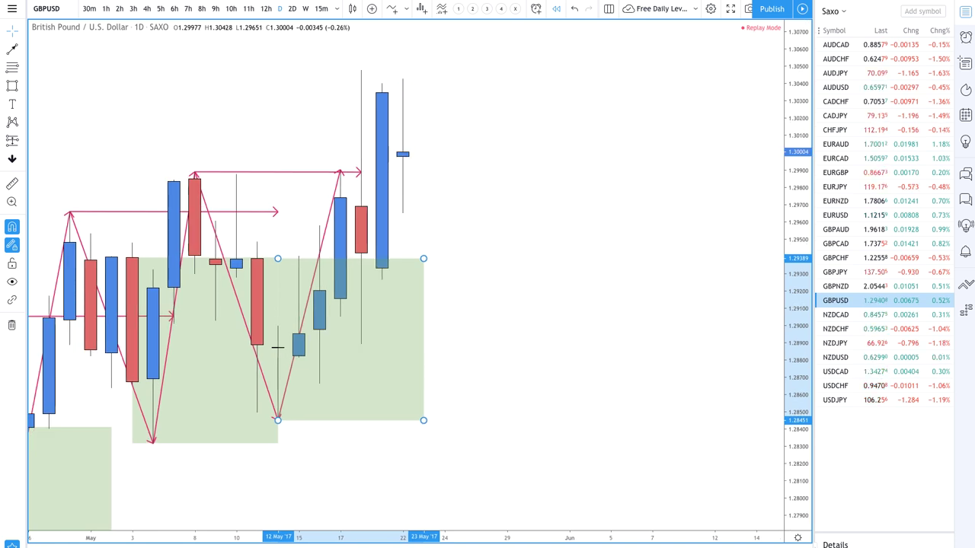
key("shift+Right")
key("shift+Right")
key("shift+Right")
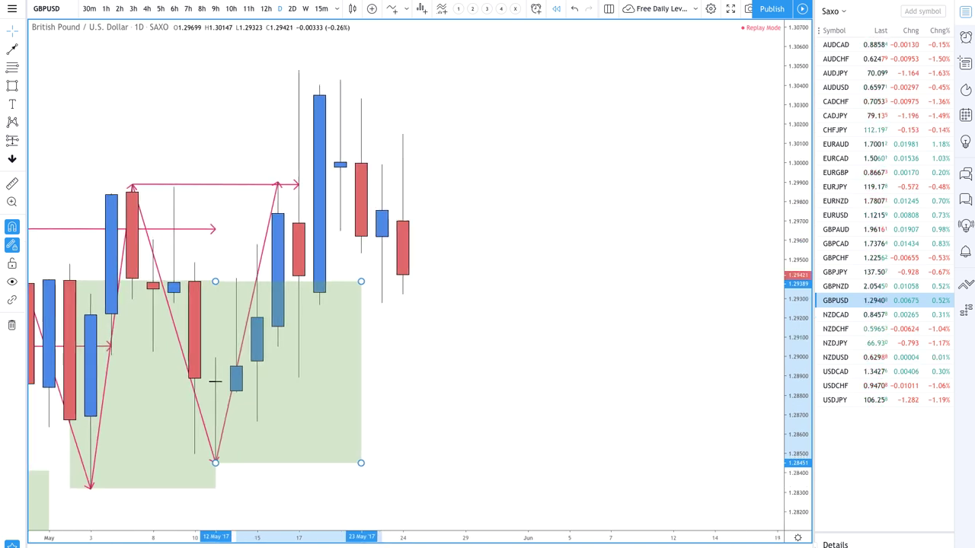
key("shift+Right")
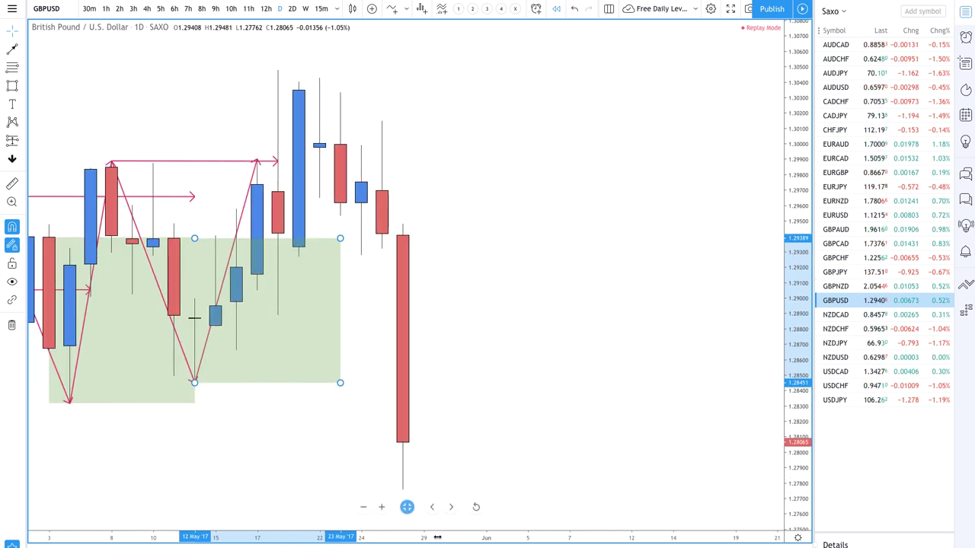
scroll(437, 537, "down", 5)
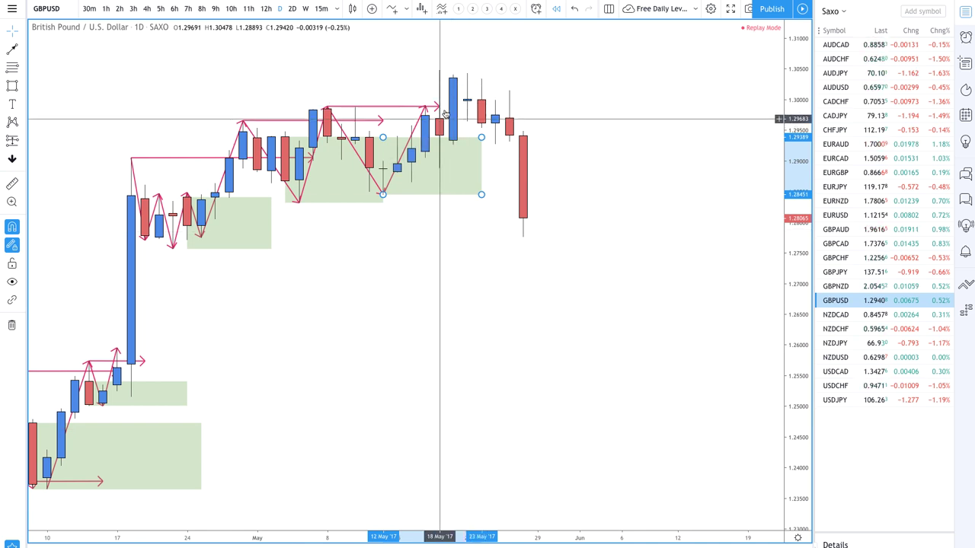
mouse_move(407, 506)
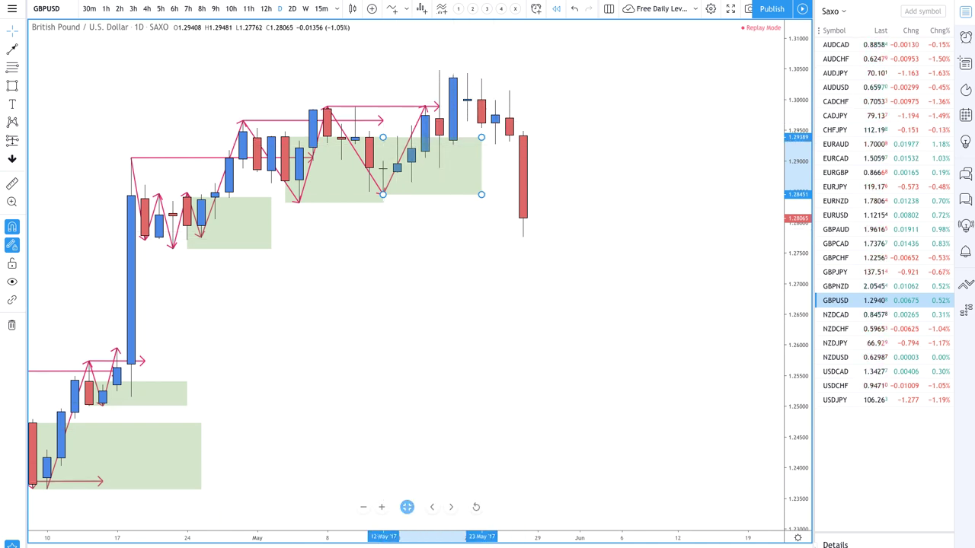
key("shift+Right")
key("shift+Right")
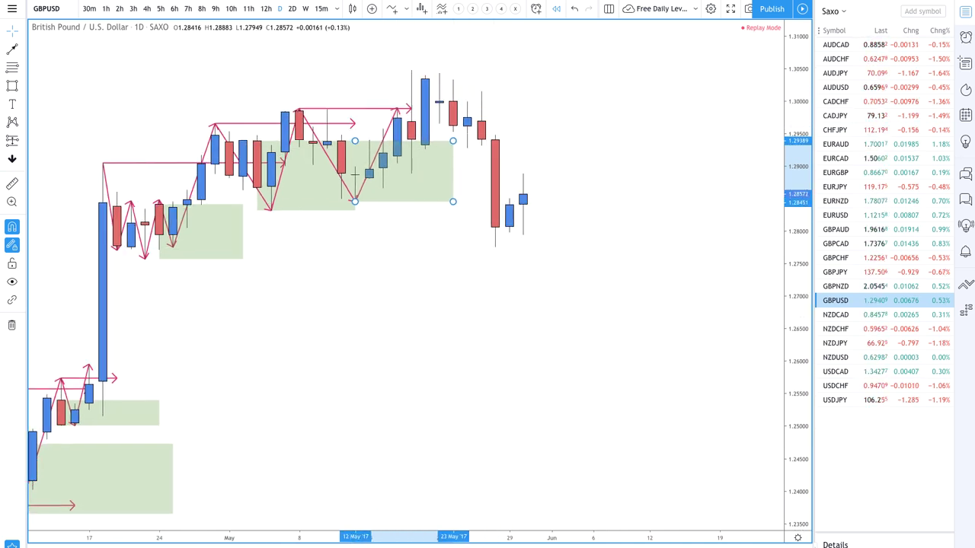
key("shift+Right")
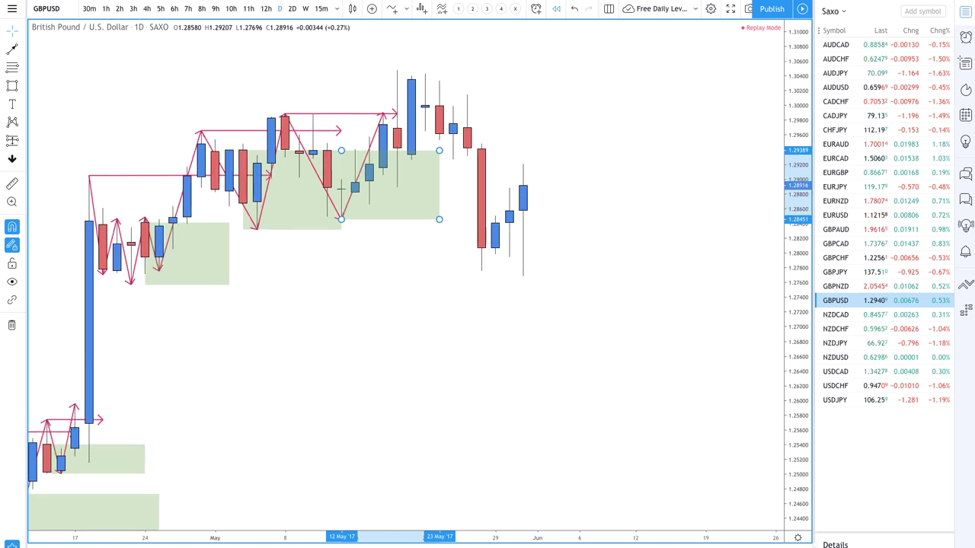
scroll(435, 263, "up", 3)
scroll(435, 279, "left", 5)
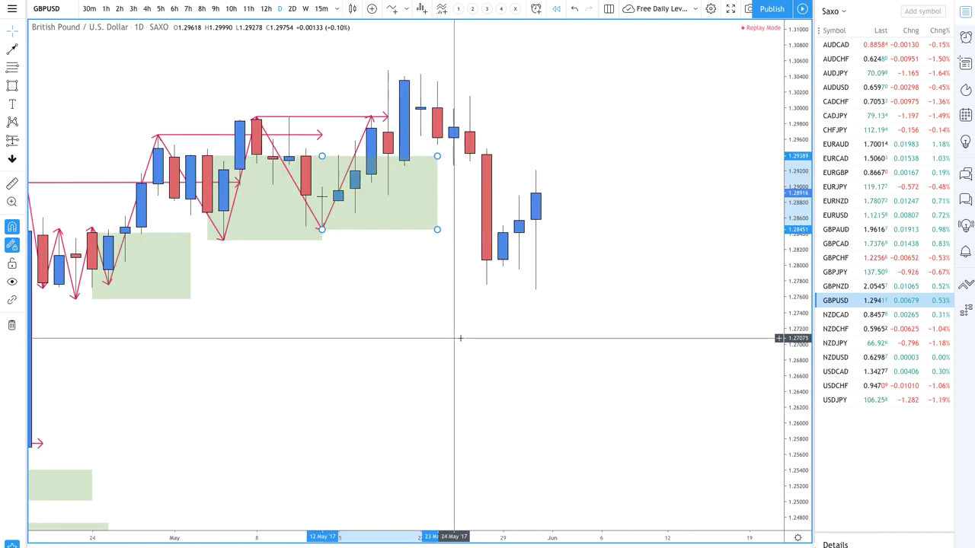
scroll(452, 282, "up", 3)
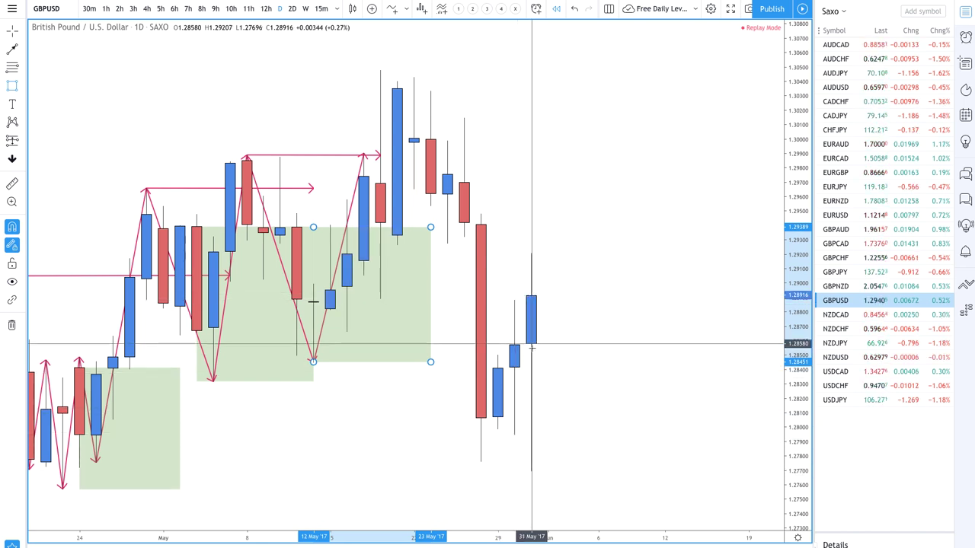
- Draw a green zone below 31 May and zigzag arrows from the 26 May low to the 31 May high
left_click(531, 344)
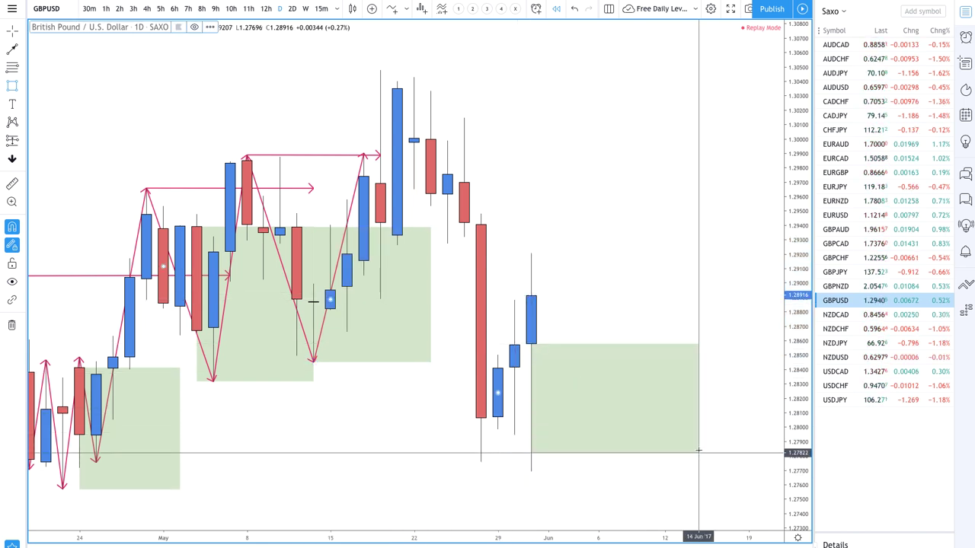
left_click(732, 472)
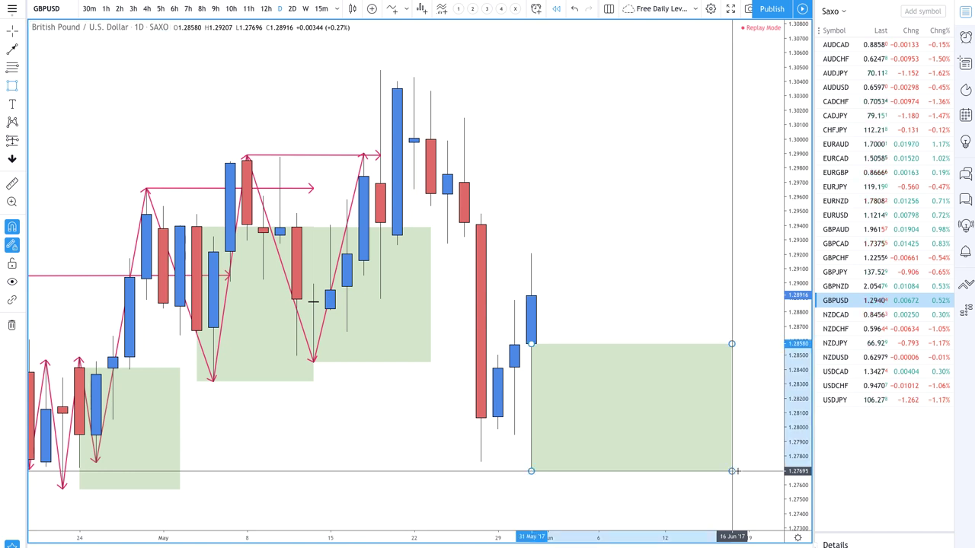
left_click(13, 49)
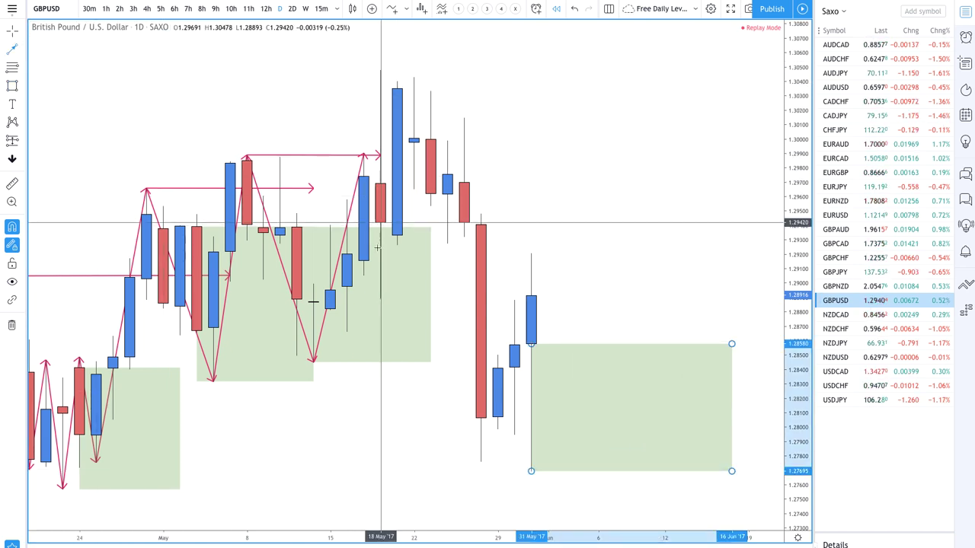
left_click(481, 458)
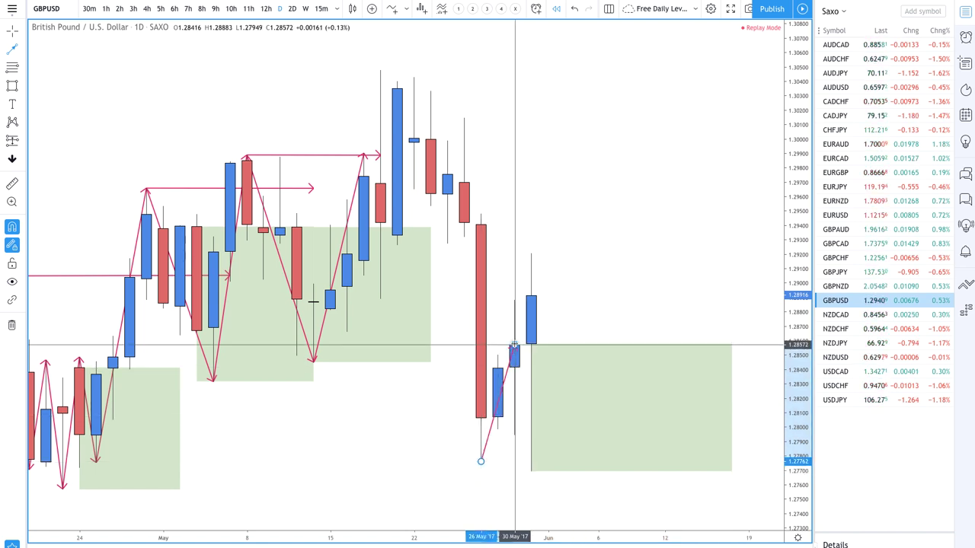
left_click(514, 347)
left_click(531, 469)
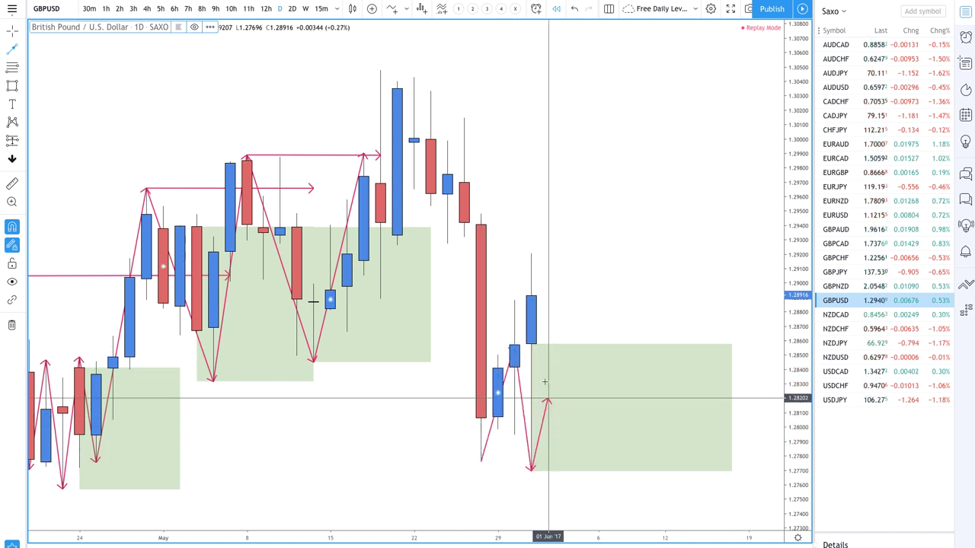
left_click(548, 296)
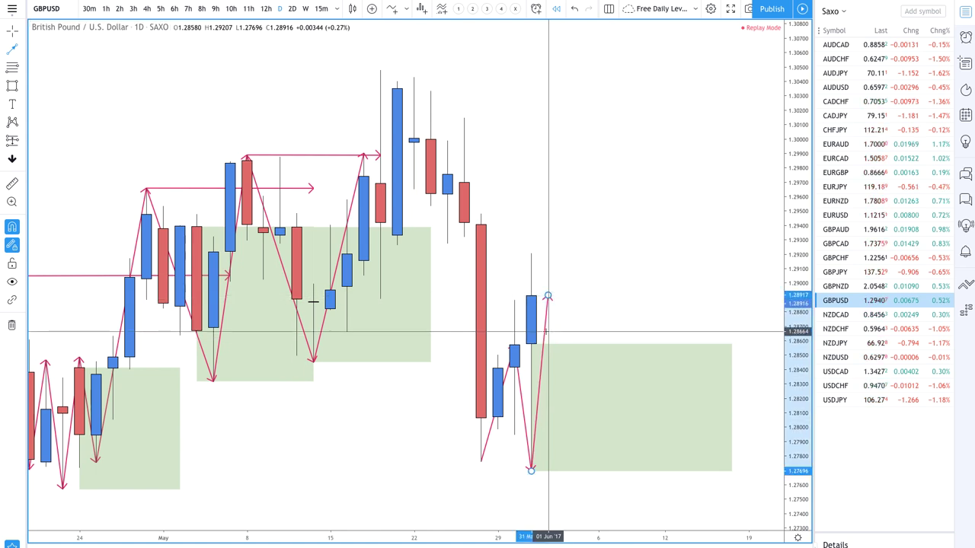
- Select the new zone, cancel a stray arrow, and select the line from the 26 May low
left_click(555, 393)
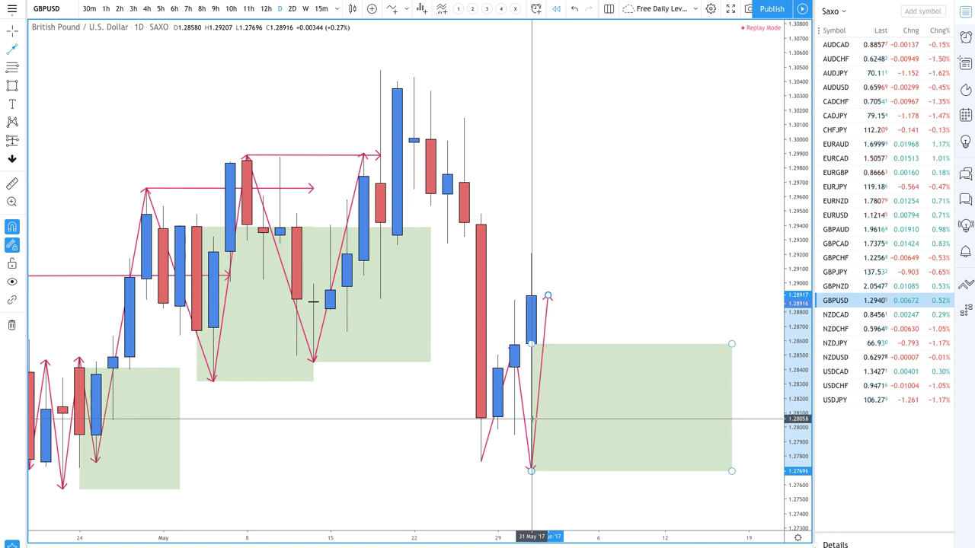
left_click(532, 295)
key("Escape")
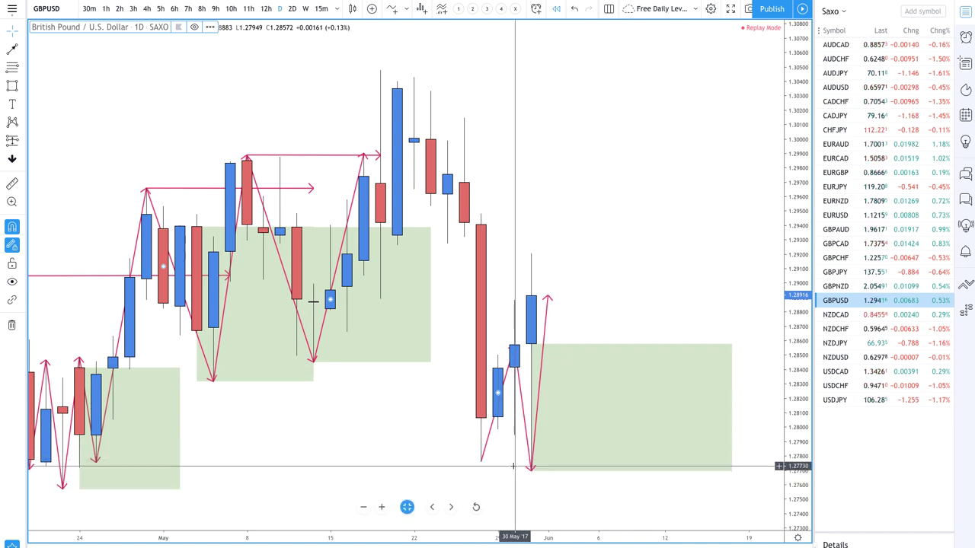
left_click(490, 441)
- Delete the line from the 26 May low and replay two more daily bars
key("Delete")
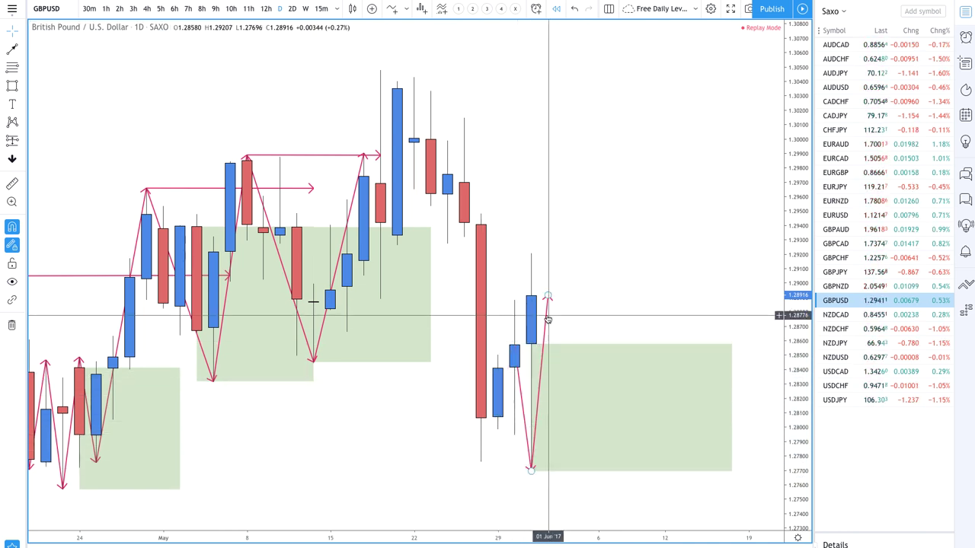
mouse_move(407, 506)
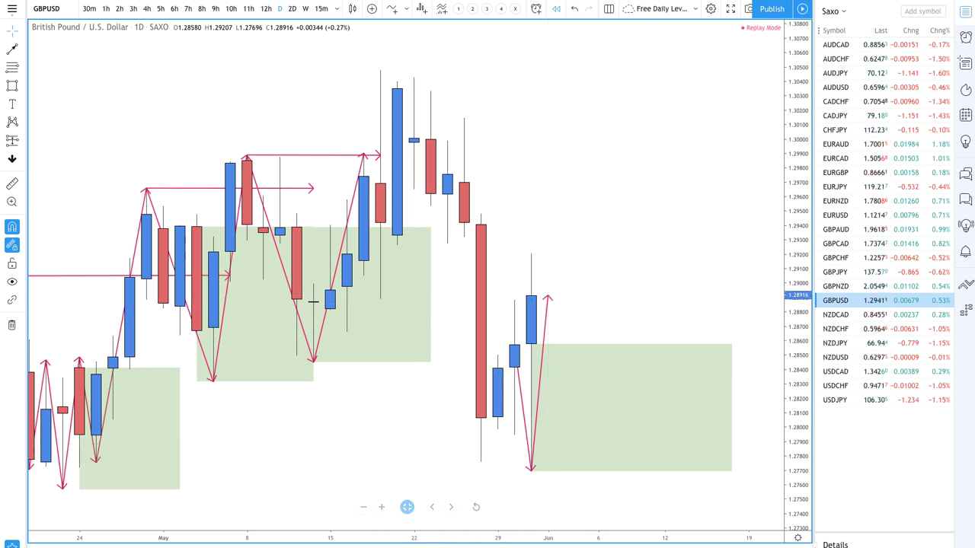
key("shift+Right")
key("shift+Right")
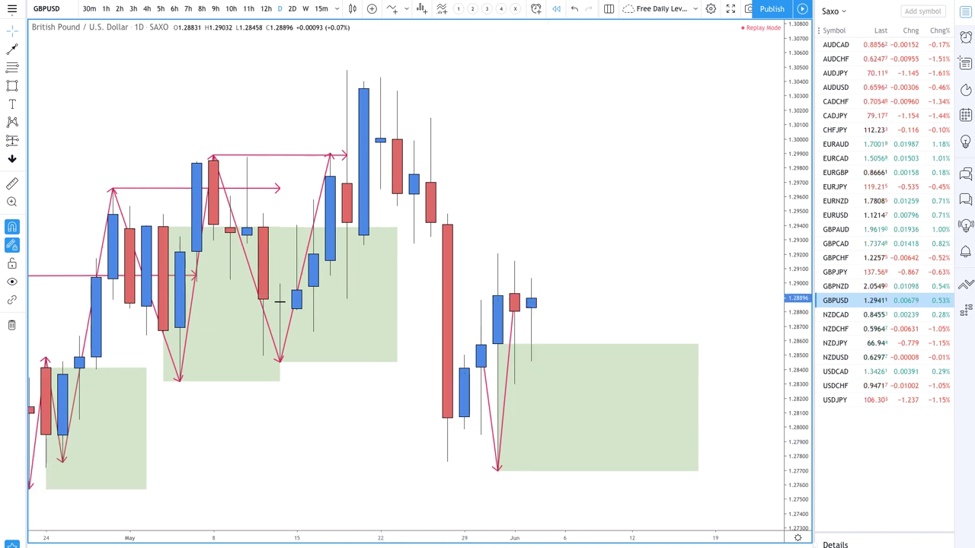
key("shift+Right")
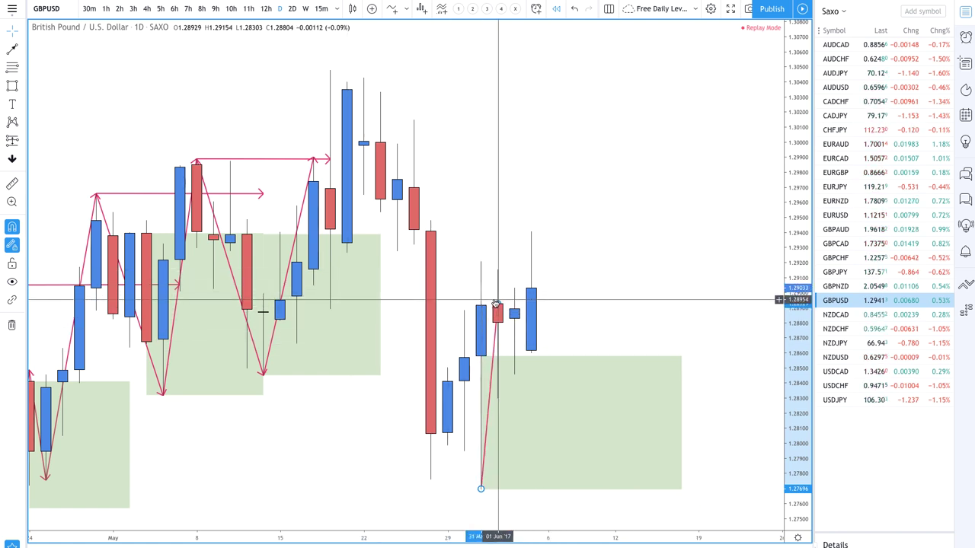
- Draw arrows down to the 01 Jun low and back up
left_click(481, 262)
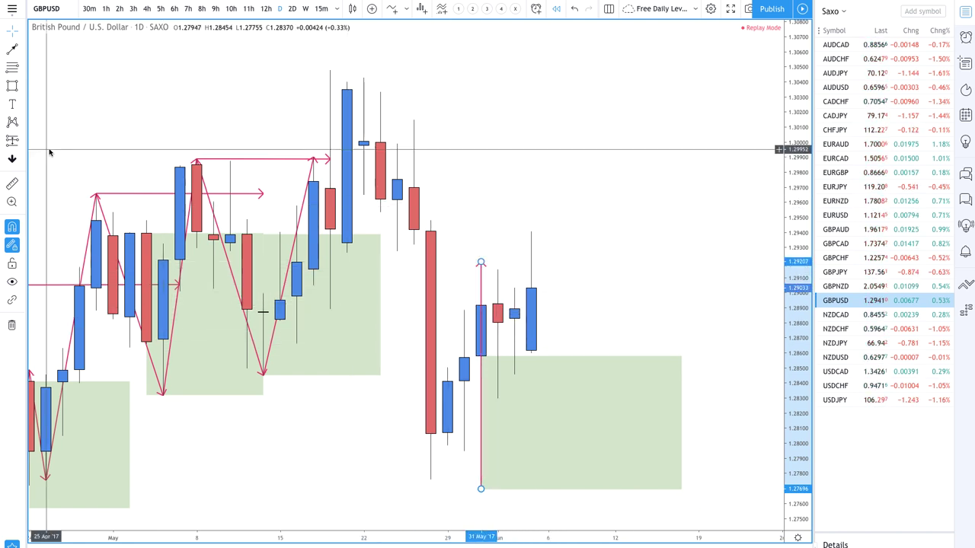
left_click(12, 47)
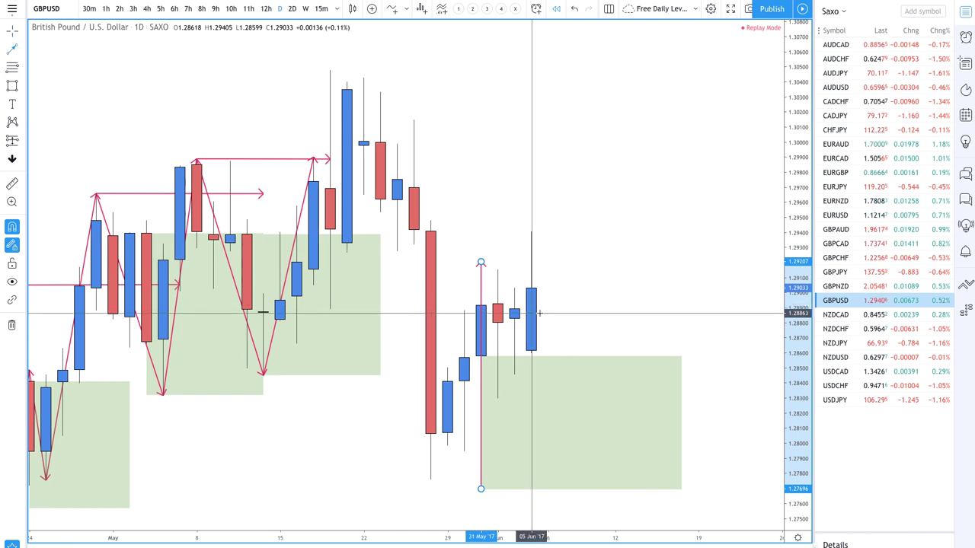
left_click(481, 262)
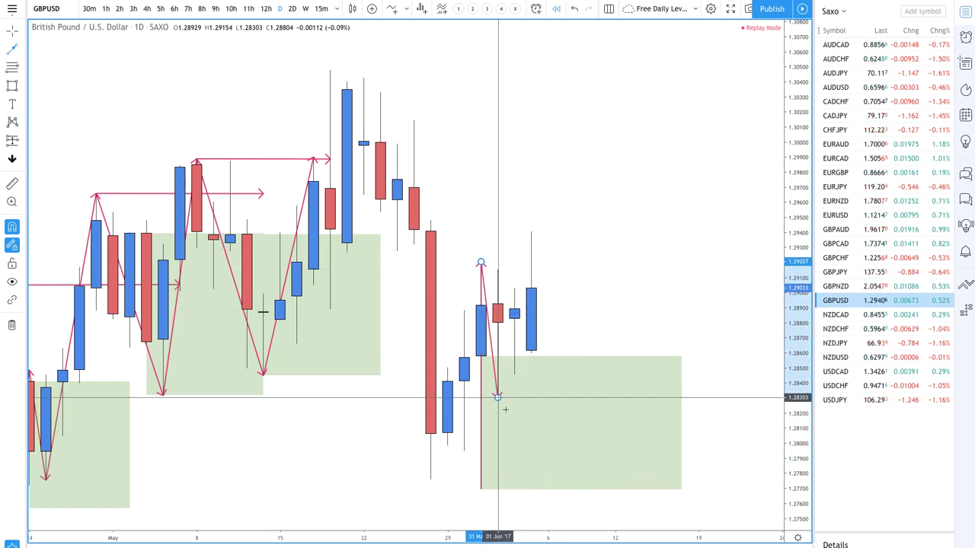
left_click(497, 396)
left_click(531, 234)
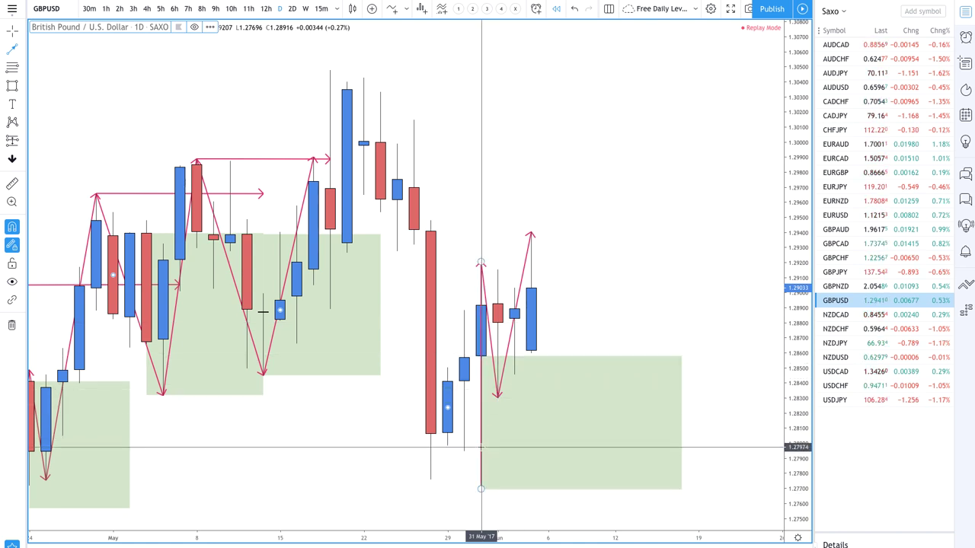
- Draw a green demand zone from the 1 Jun candle (1.2830–1.2893) to 19 Jun
left_click(482, 396)
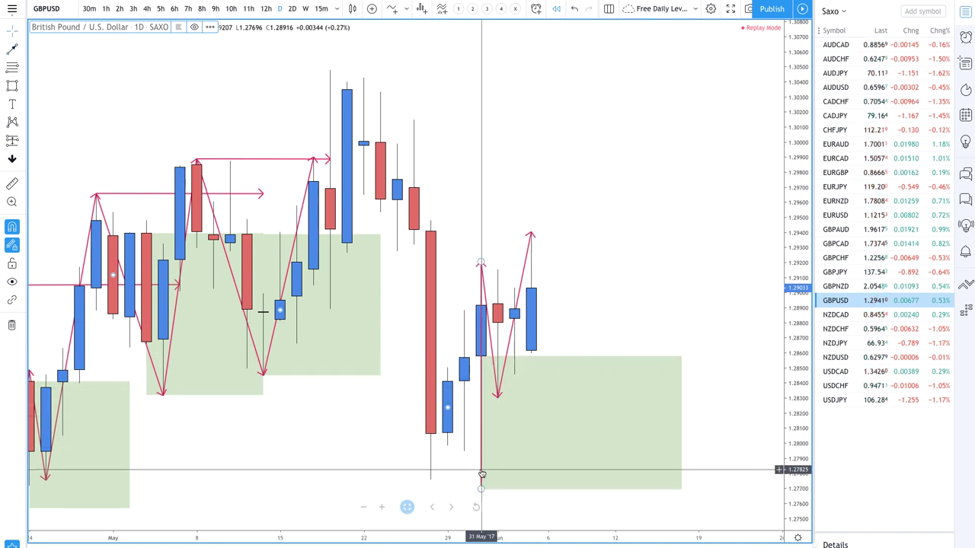
left_click(494, 364)
left_click(91, 128)
left_click(13, 88)
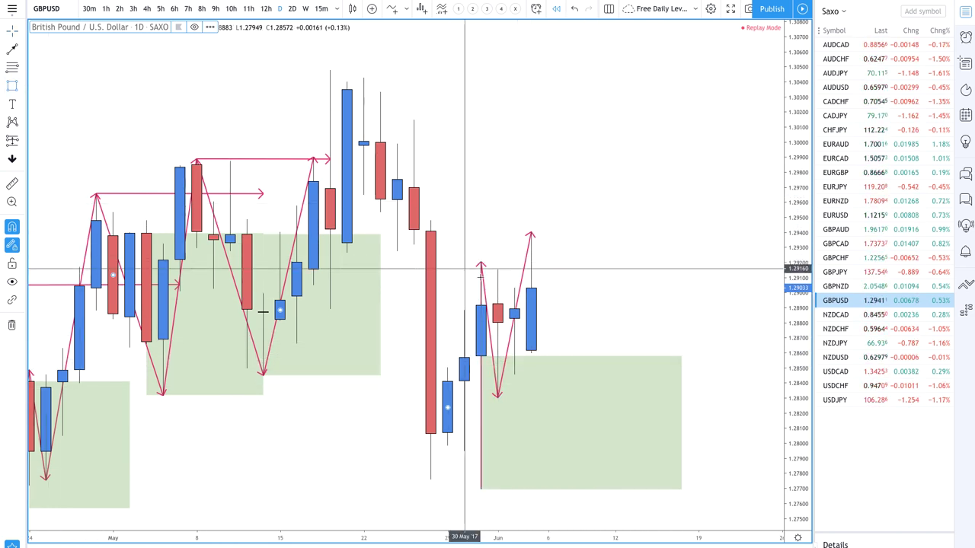
mouse_move(498, 304)
left_mouse_down()
mouse_move(688, 366)
mouse_move(698, 398)
left_mouse_up()
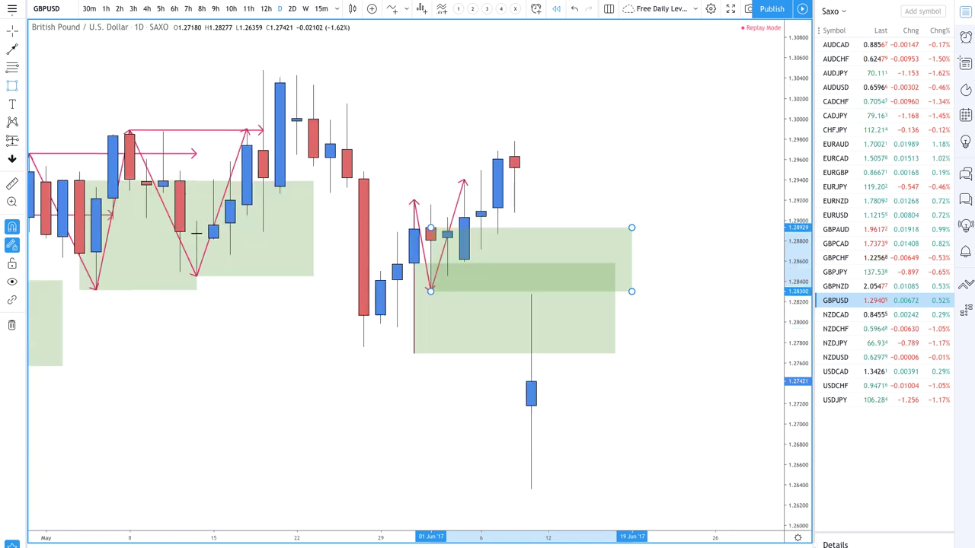
- Mark the 26 Jun candle with a small green demand zone (1.2706–1.2737), then zoom in
mouse_move(406, 506)
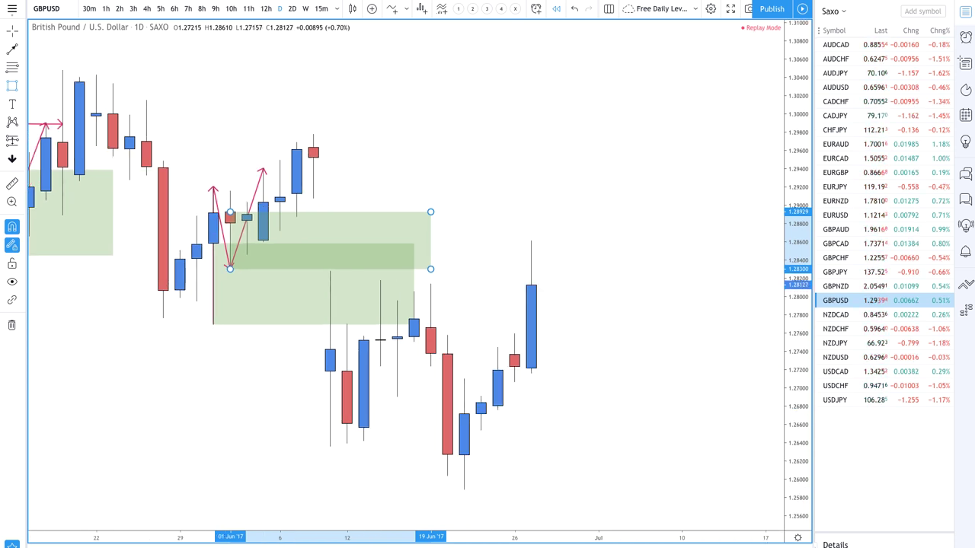
left_click(22, 86)
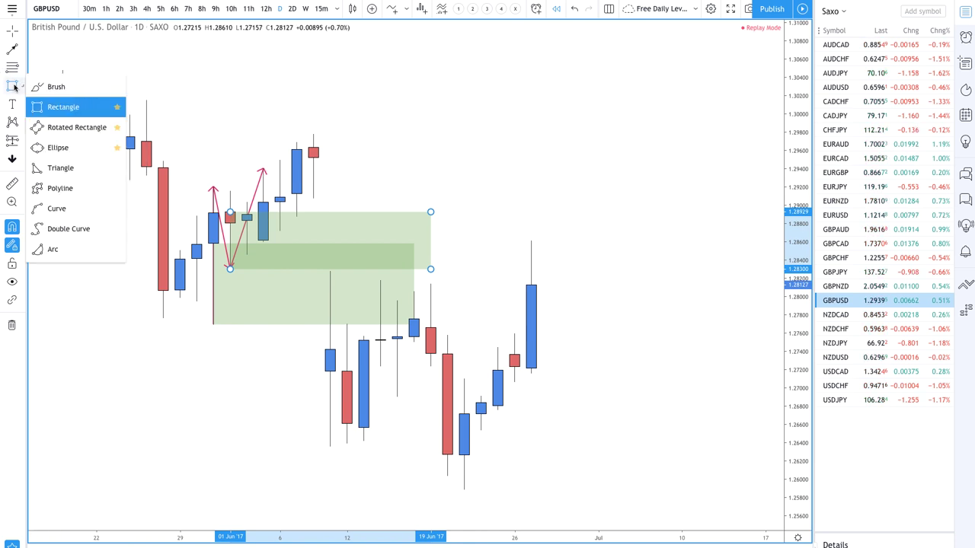
left_click(515, 356)
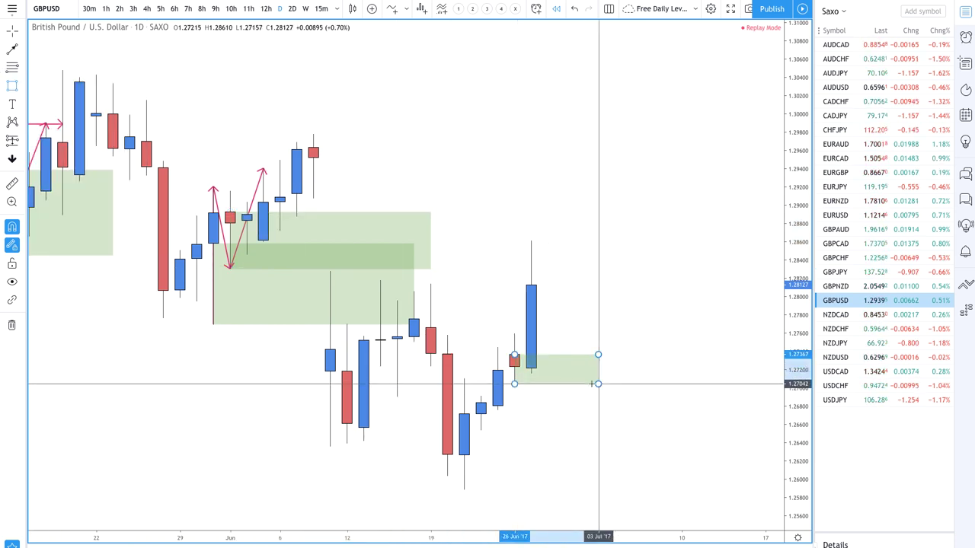
left_click(615, 383)
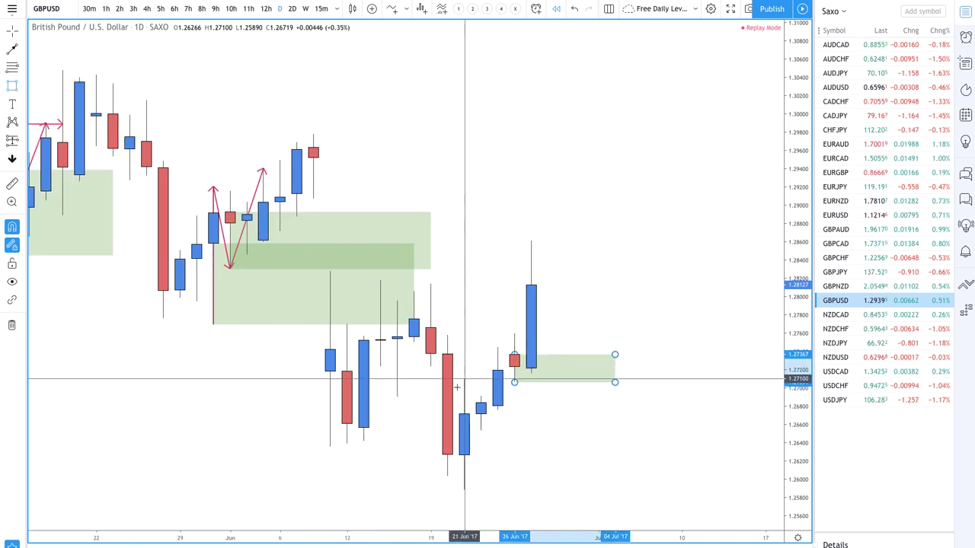
scroll(453, 383, "up", 3)
scroll(452, 383, "up", 1)
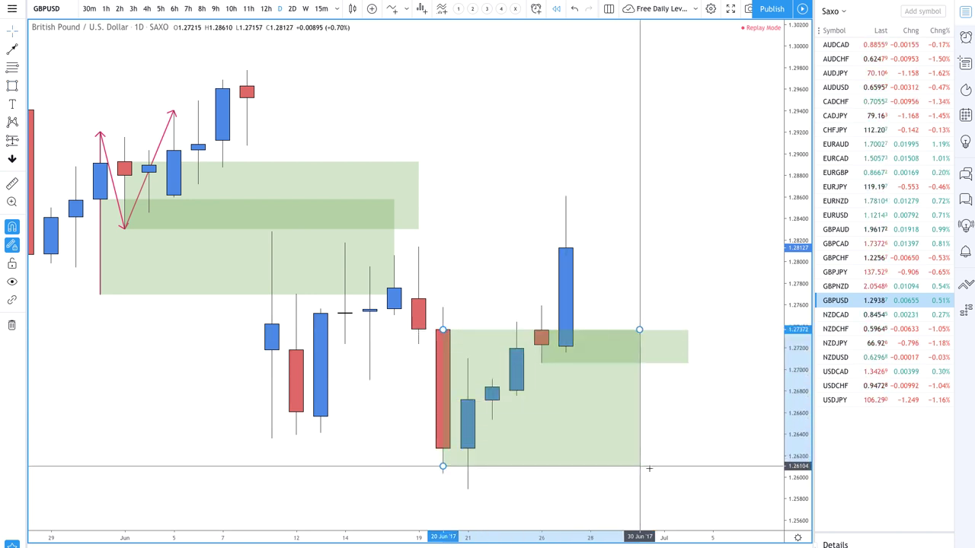
- Finish the large 20 Jun demand zone and draw a zigzag arrow from the 21 Jun low to above 27 Jun
left_click(696, 488)
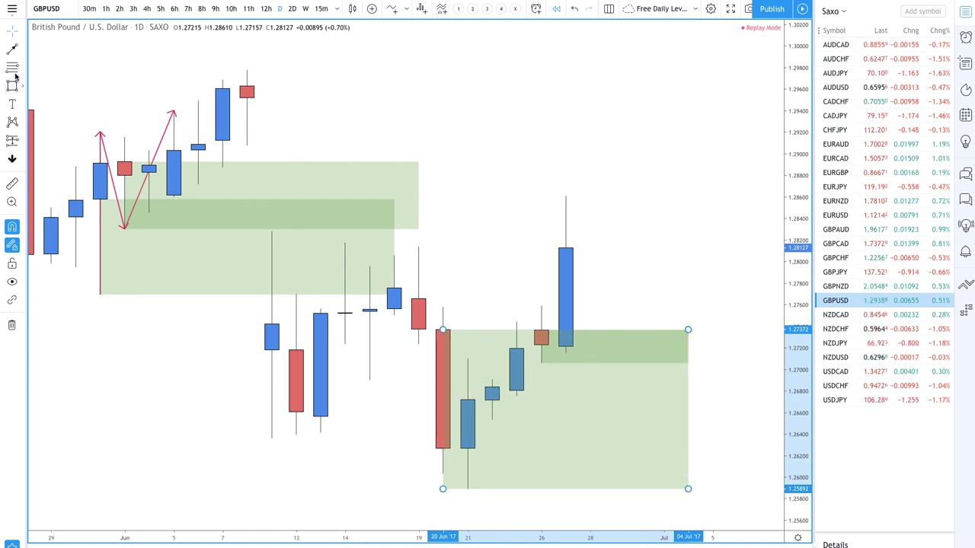
left_click(12, 50)
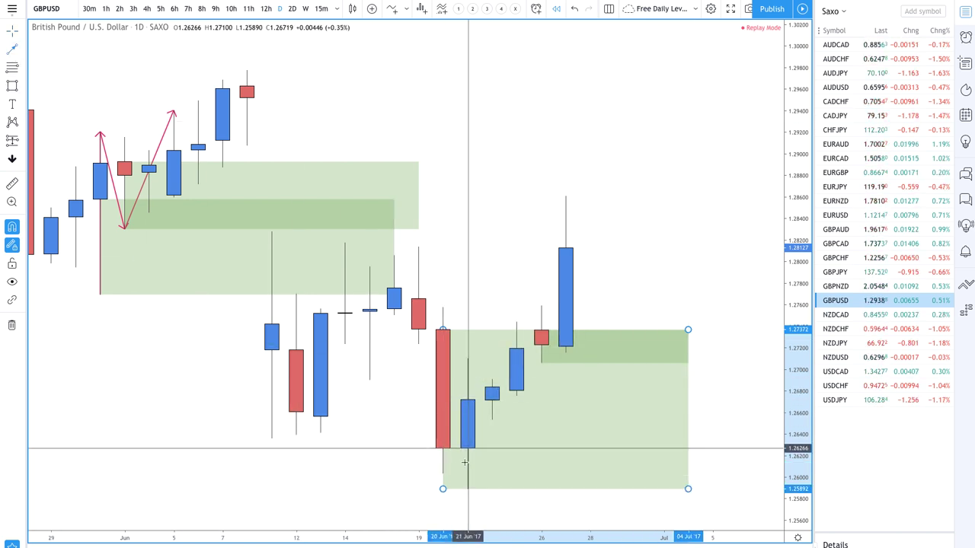
left_click(467, 488)
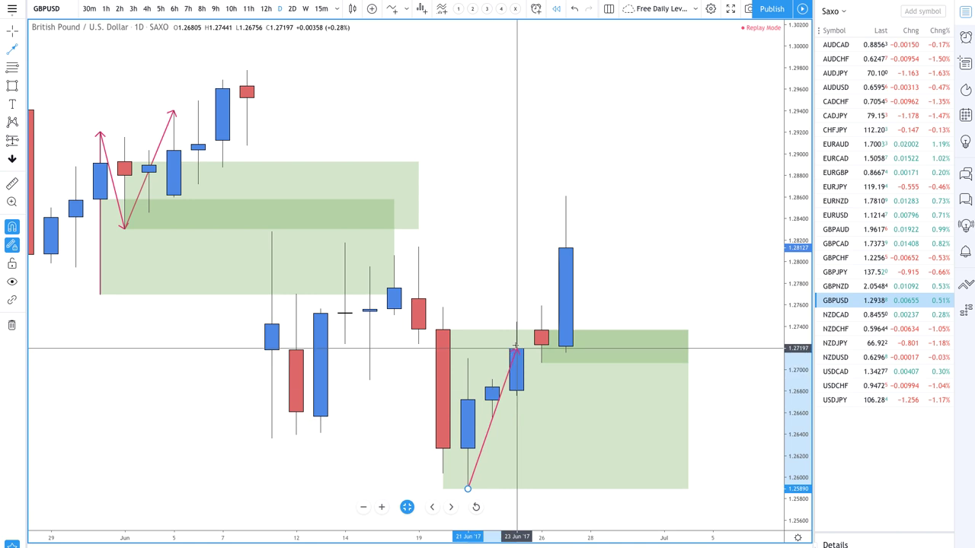
left_click(541, 305)
left_click(540, 362)
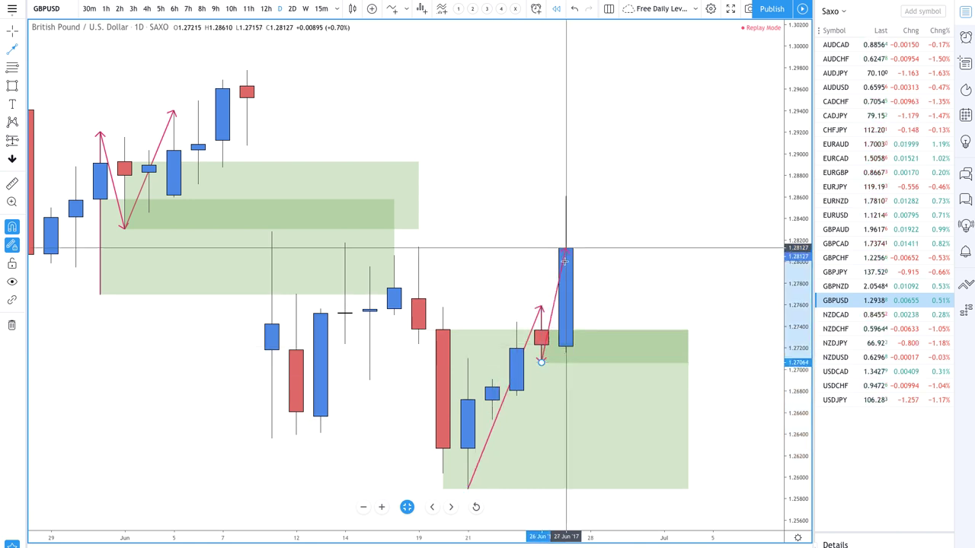
double_click(565, 199)
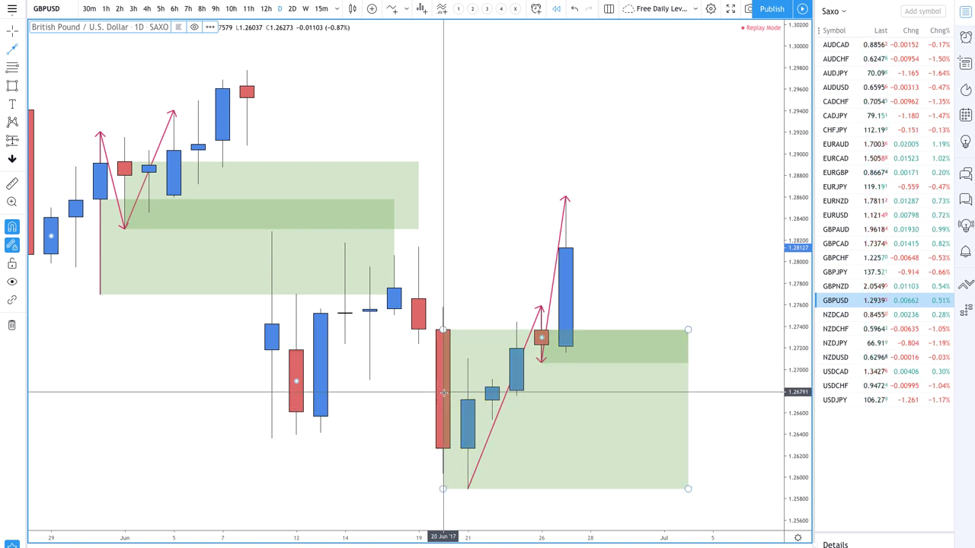
left_click(542, 332)
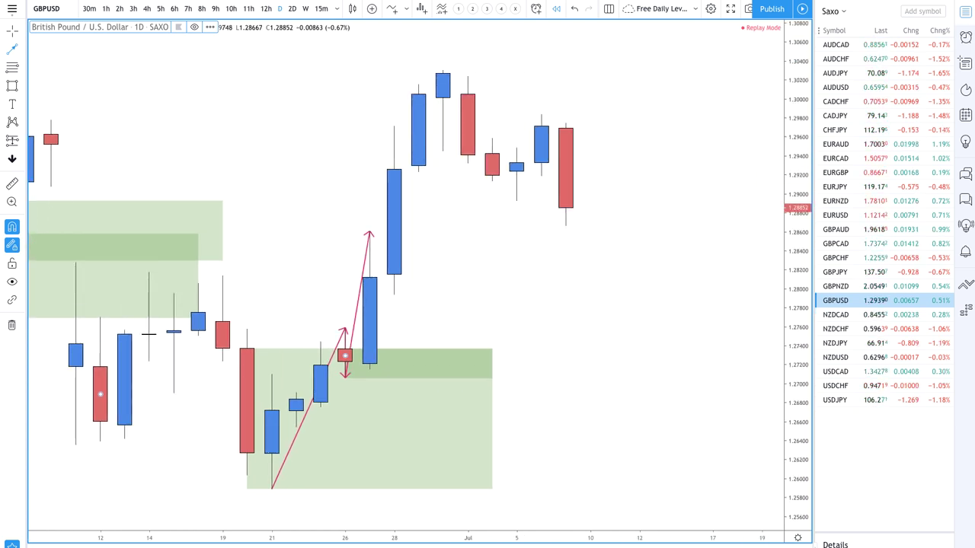
- Draw a horizontal arrow from the 30 Jun swing high at 1.3030
left_click(12, 49)
left_click(61, 191)
left_click(443, 70)
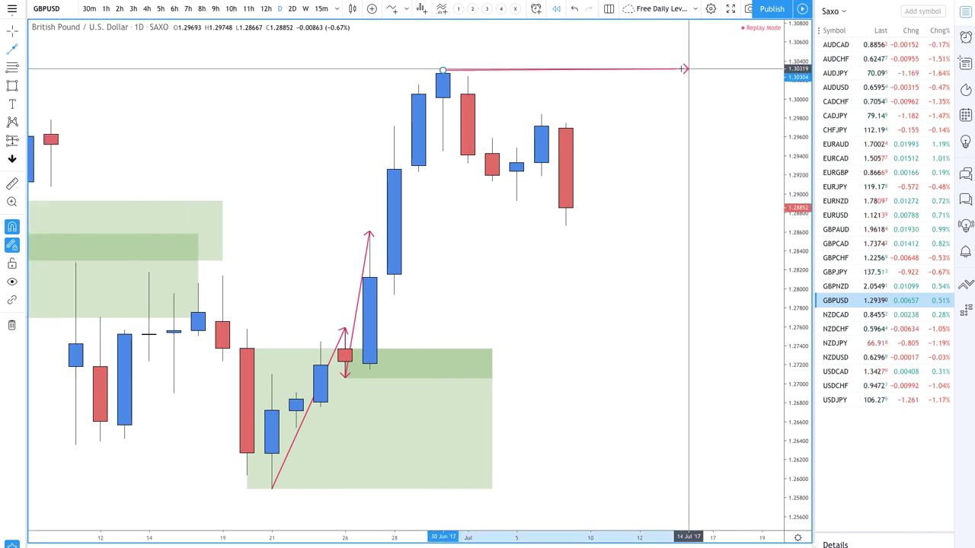
left_click(684, 70)
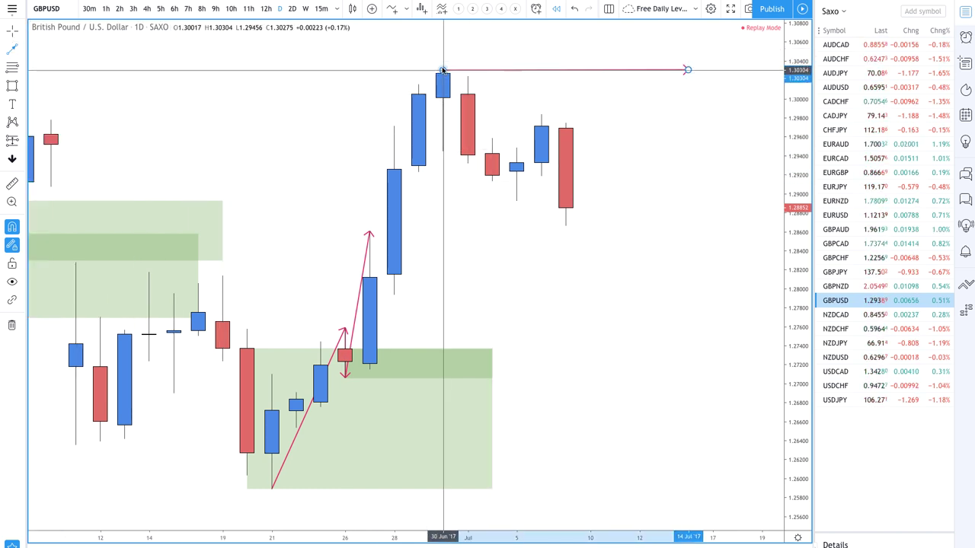
- Zigzag down from the 30 Jun high to 7 Jul, and arrow up from the 12 Jul low past 14 Jul
left_click(443, 70)
left_click(515, 200)
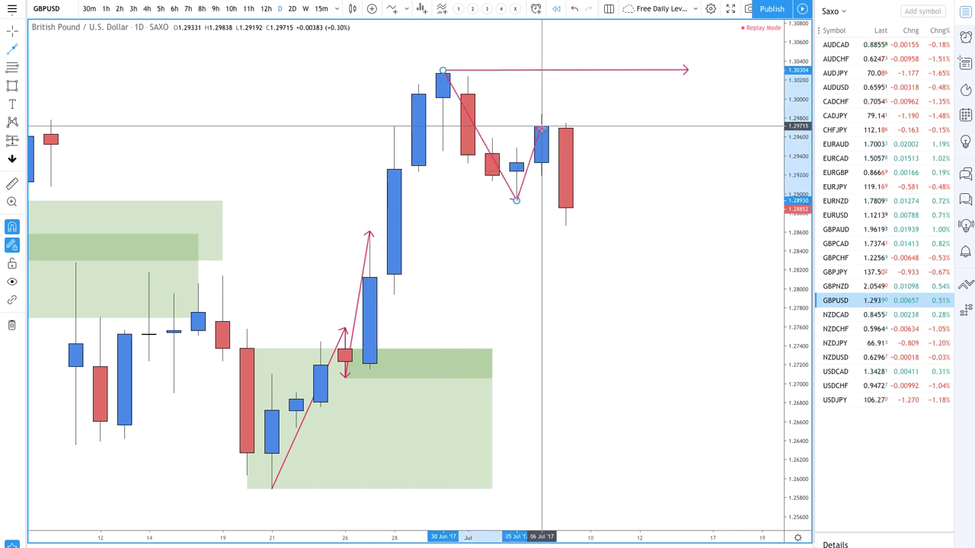
left_click(542, 114)
double_click(565, 224)
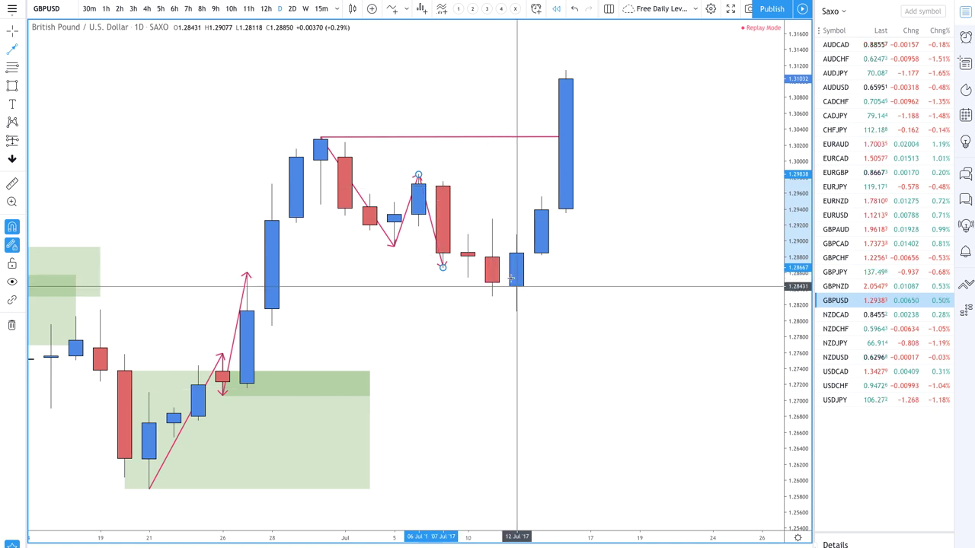
left_click(517, 310)
left_click(565, 72)
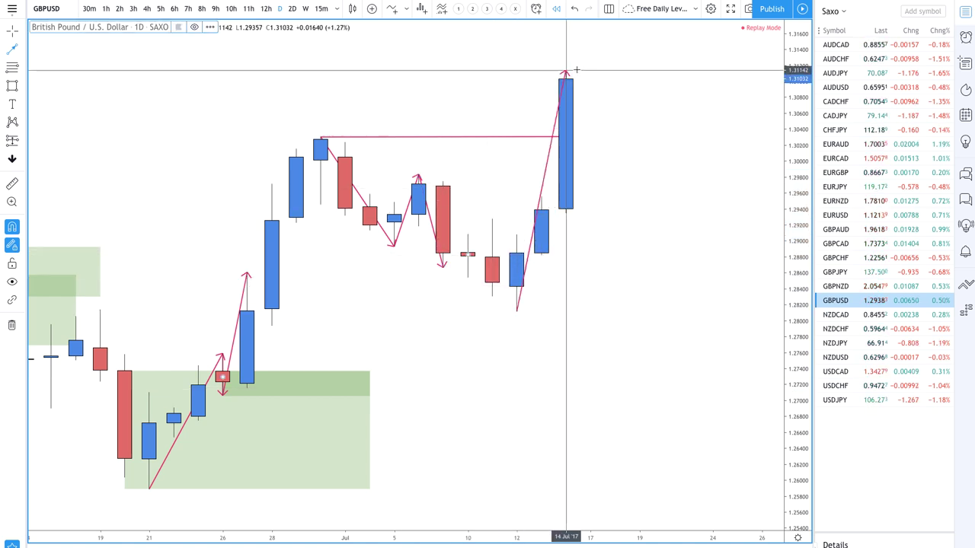
- Move the zigzag's down-leg end to the 12 Jul low and raise the left zigzag's top end
left_click(418, 176)
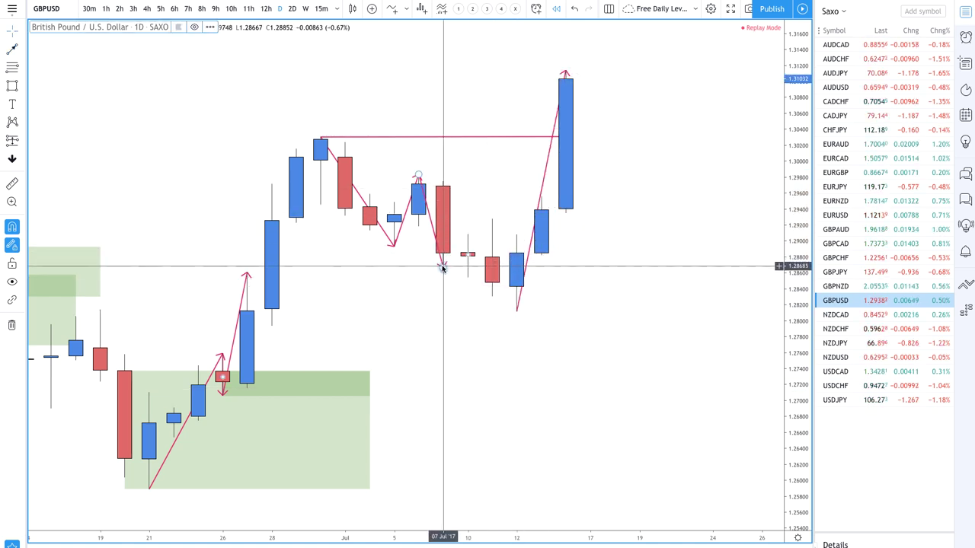
left_click(491, 295)
left_click(516, 311)
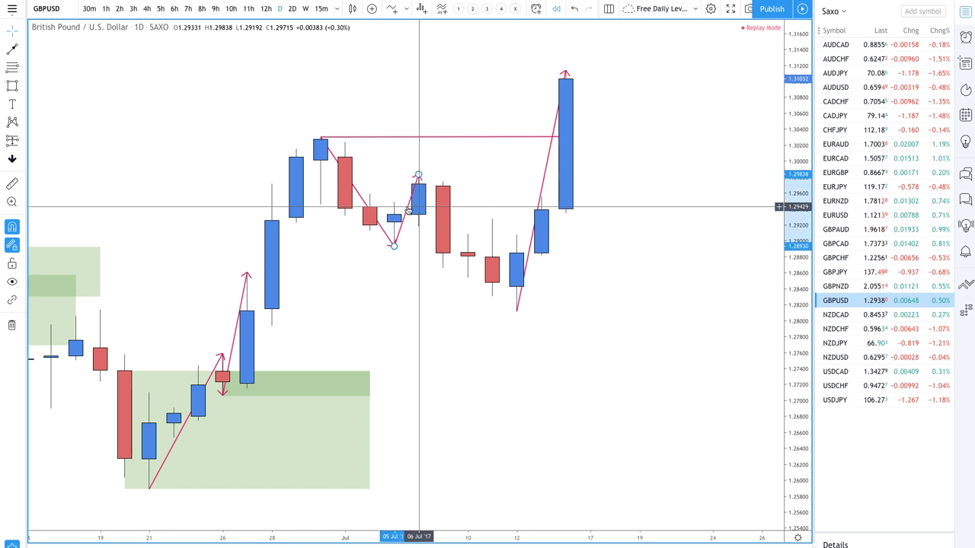
type("e")
key("Escape")
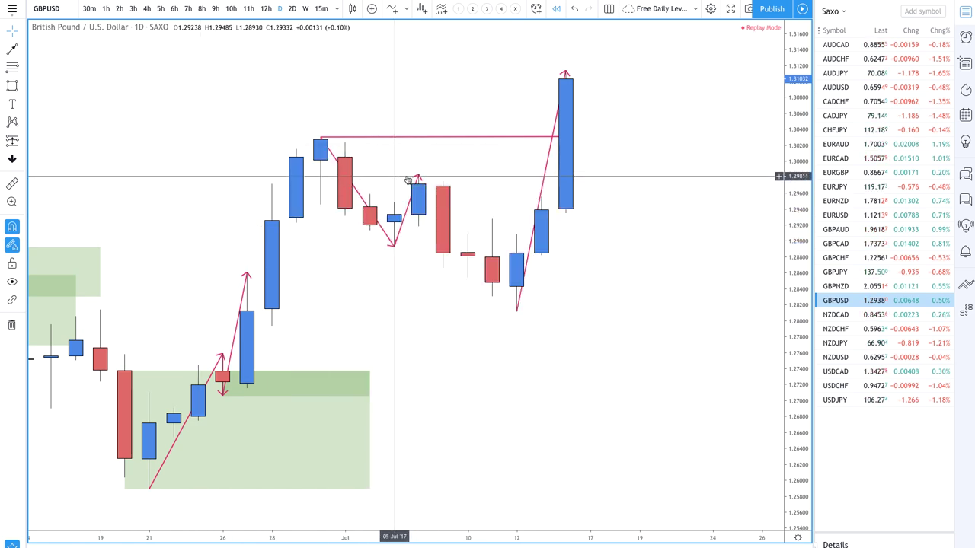
left_click_drag(418, 177, 516, 310)
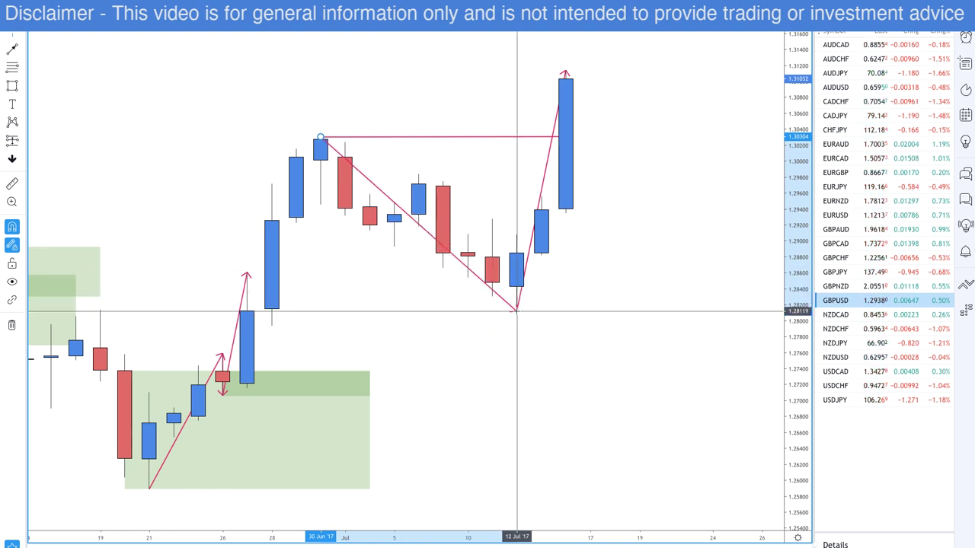
left_click_drag(246, 273, 320, 138)
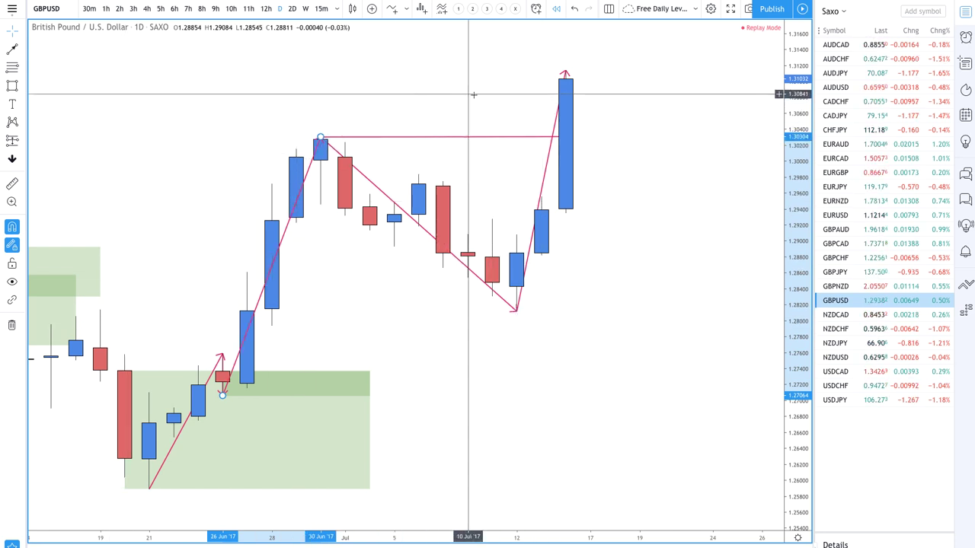
- Draw a green demand zone from the 11 Jul candle down to the 12 Jul low
left_click(13, 85)
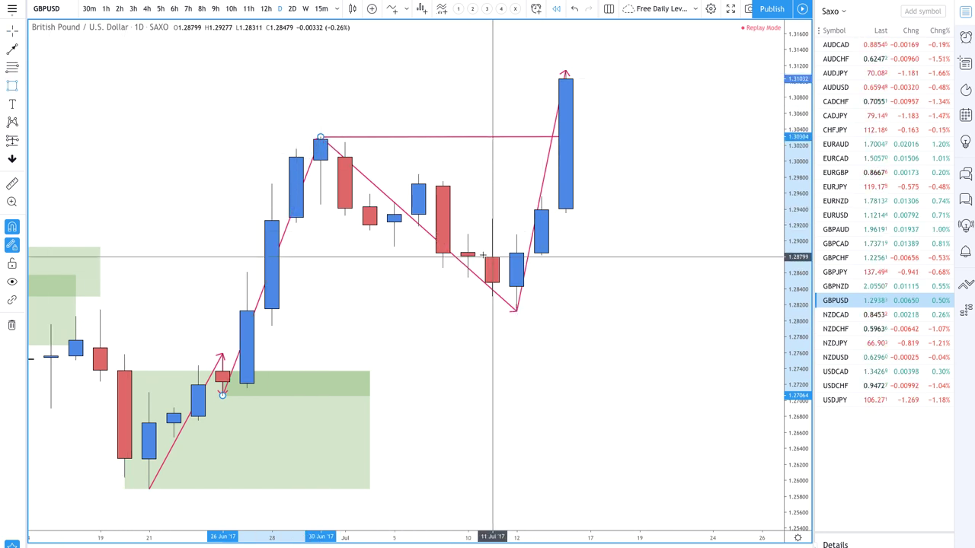
left_click(493, 258)
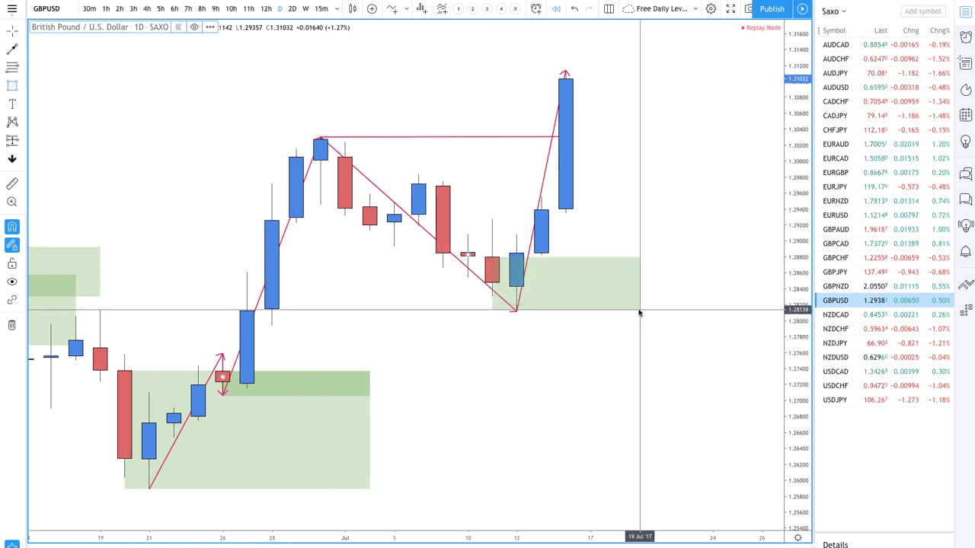
left_click(713, 311)
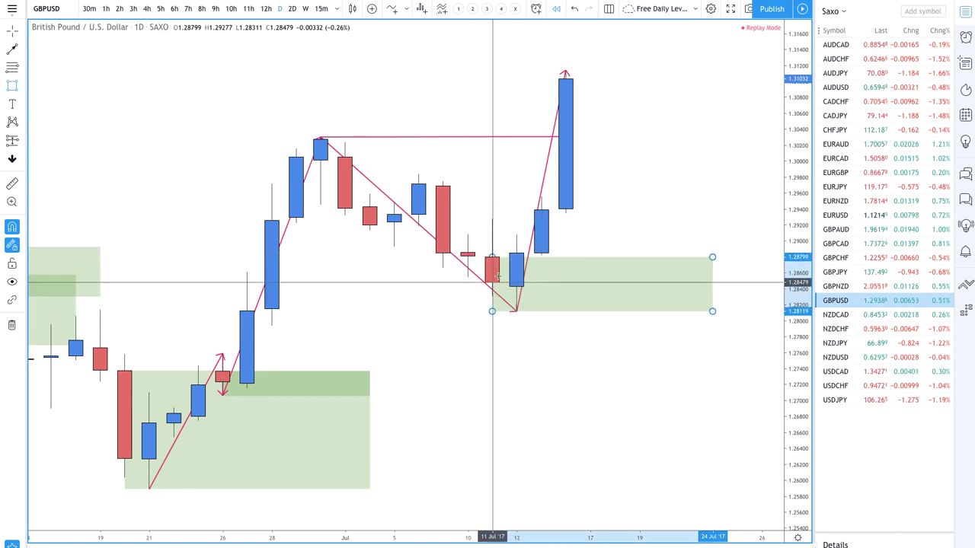
scroll(505, 283, "down", 5)
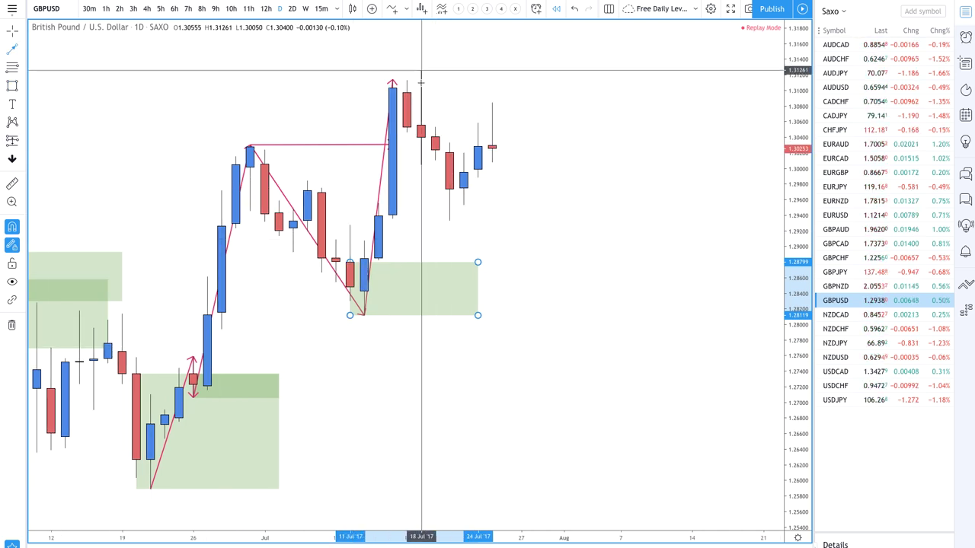
- Add a horizontal arrow at the mid-July high near 1.3126 and replay two more daily bars
left_click(420, 72)
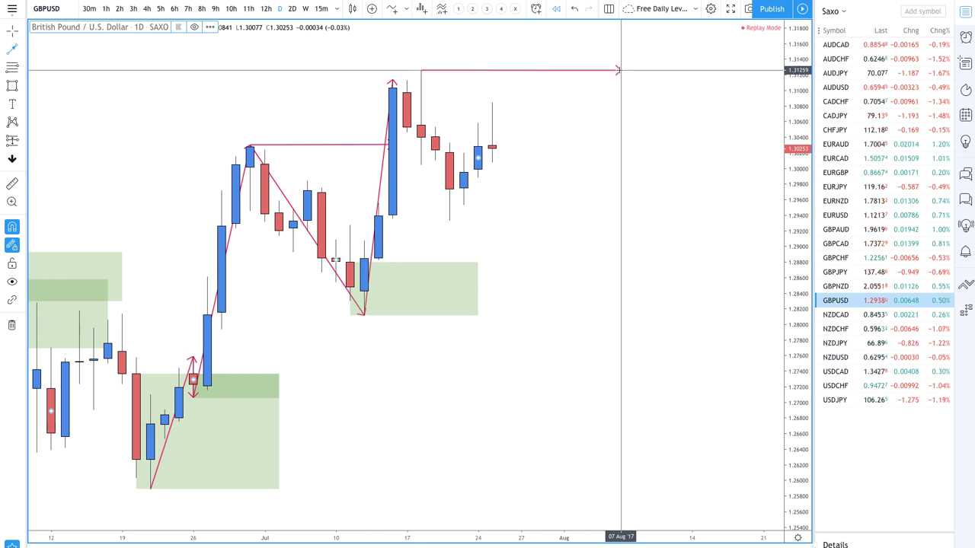
left_click(619, 70)
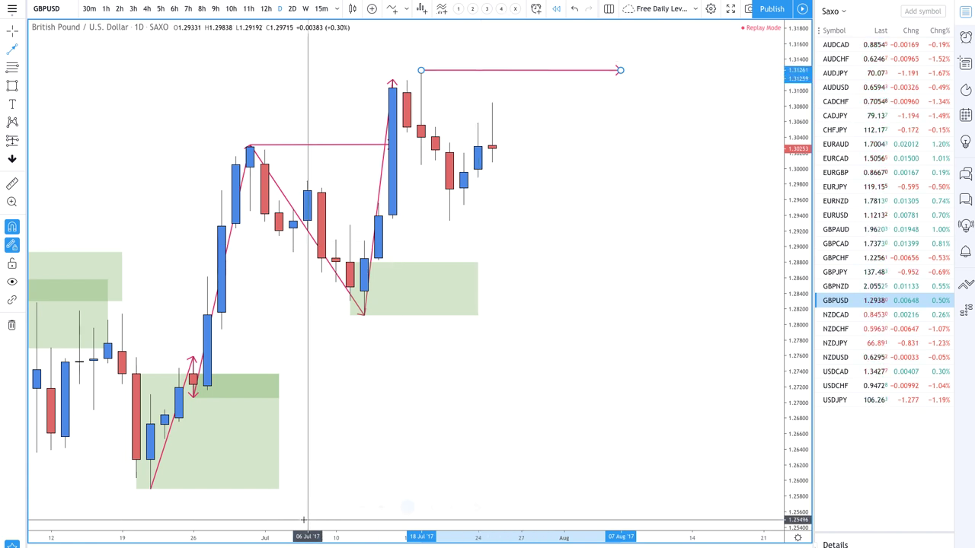
key("shift+Right")
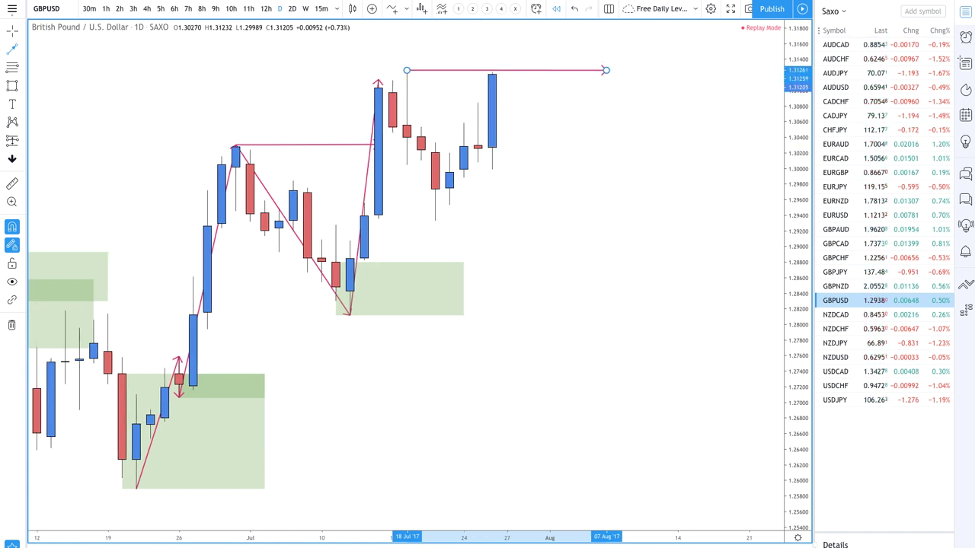
key("shift+Right")
key("shift+Right")
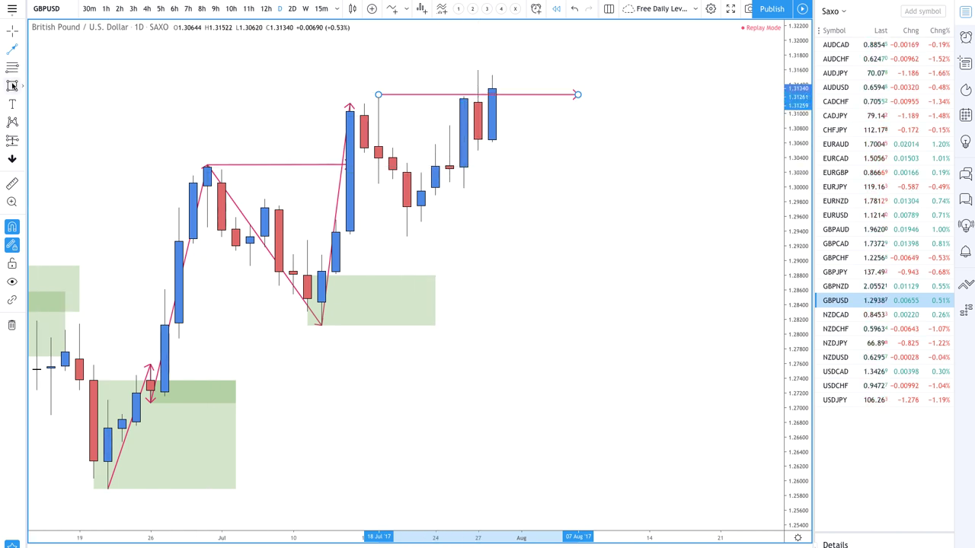
- Draw a zigzag arrow from the 20 Jul low up to the new high
left_click(12, 49)
left_click(408, 235)
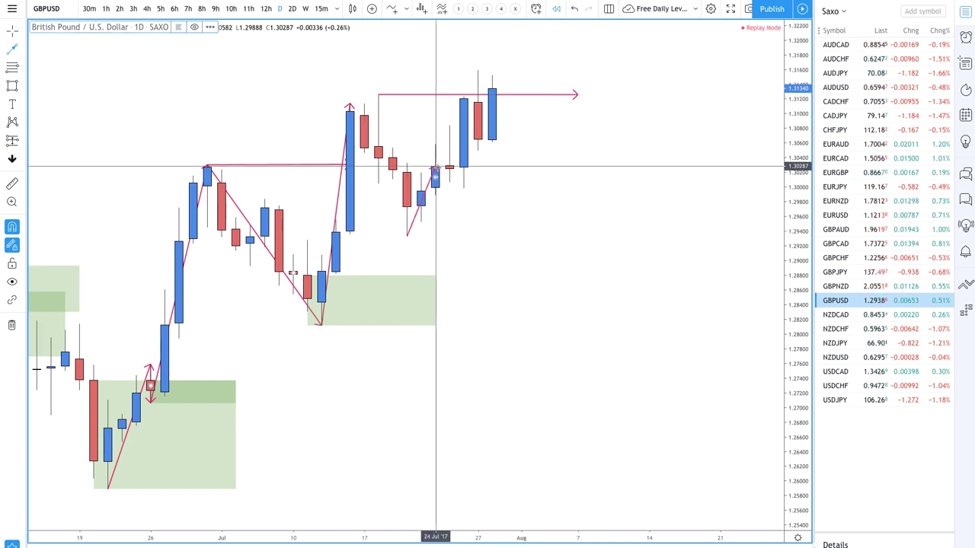
left_click(436, 187)
left_click(449, 126)
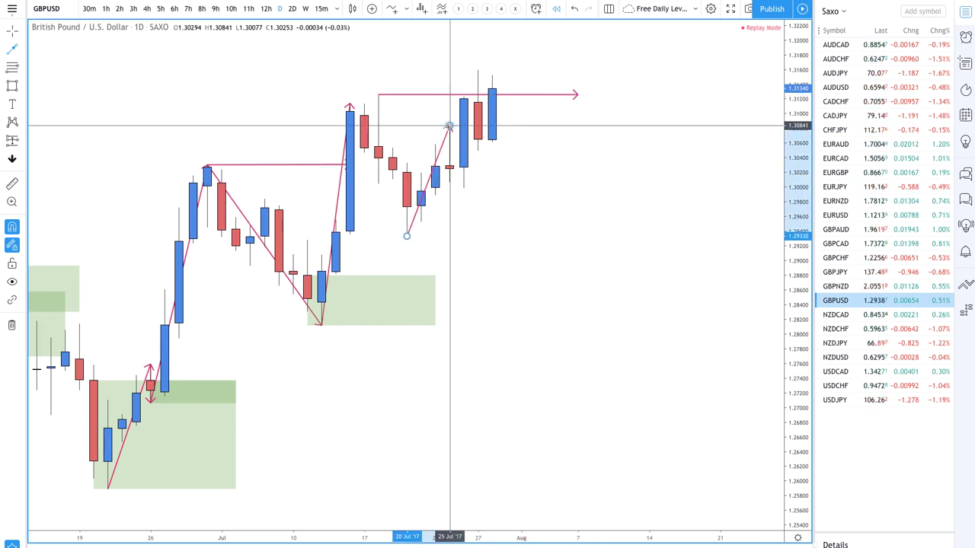
left_click(466, 190)
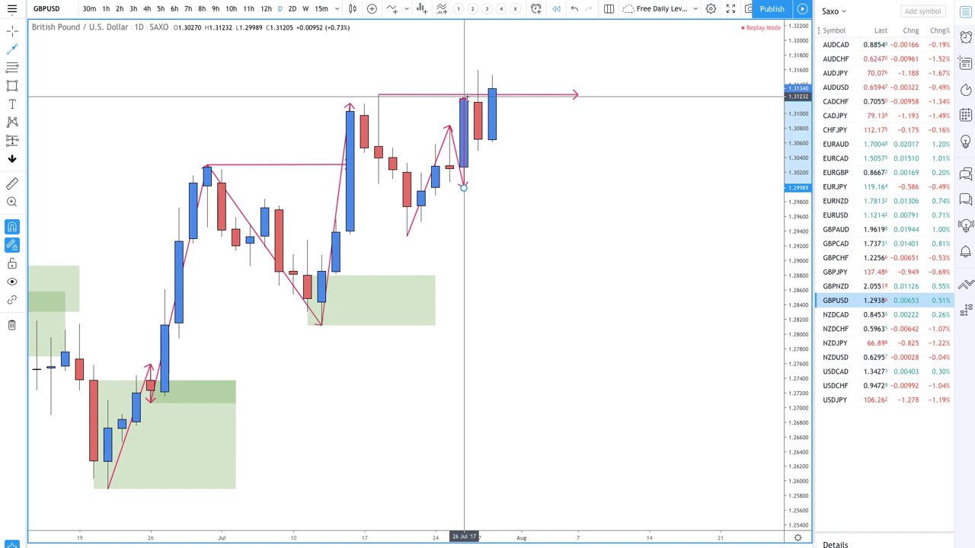
double_click(464, 97)
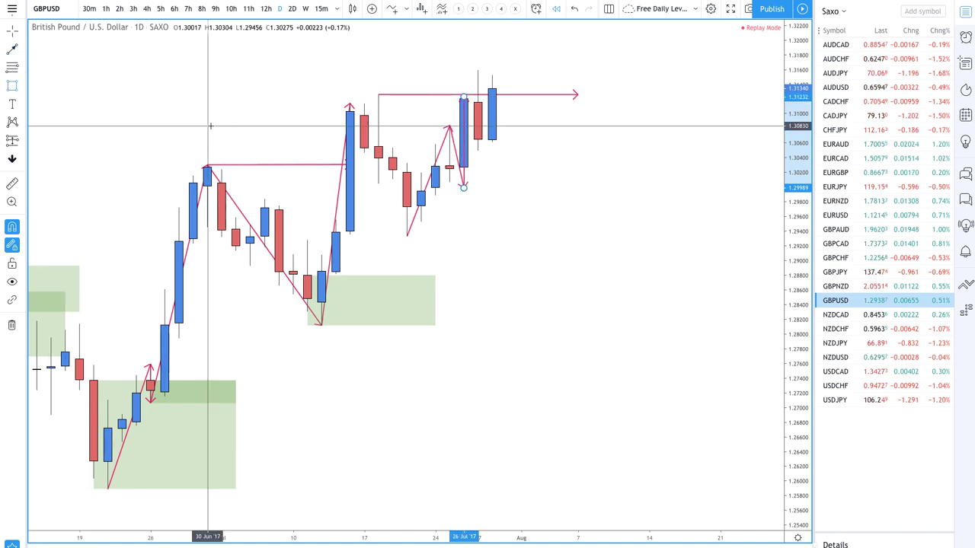
- Draw two green demand zones, one near 1.3000 and a larger one from the 20 Jul low
left_click_drag(461, 165, 607, 187)
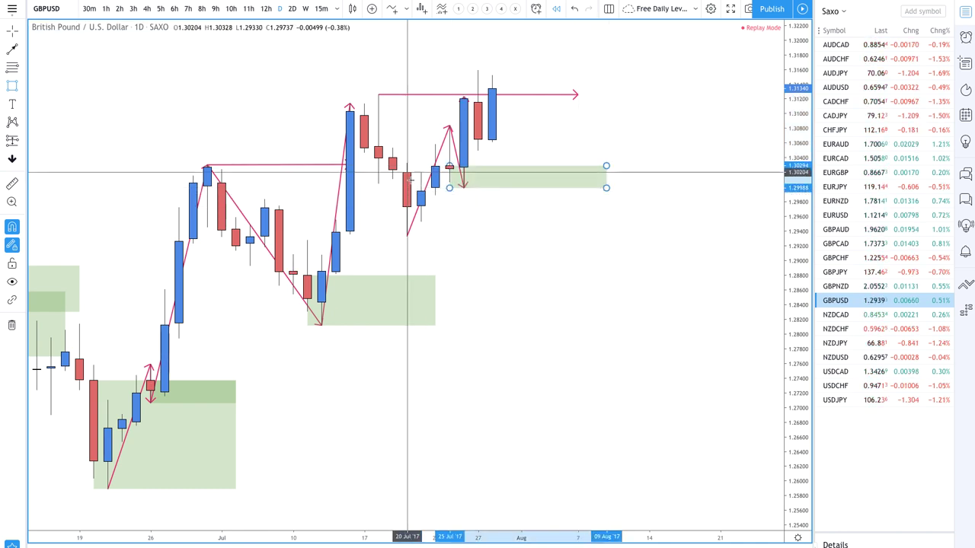
mouse_move(412, 171)
left_mouse_down()
mouse_move(615, 214)
mouse_move(620, 236)
left_mouse_up()
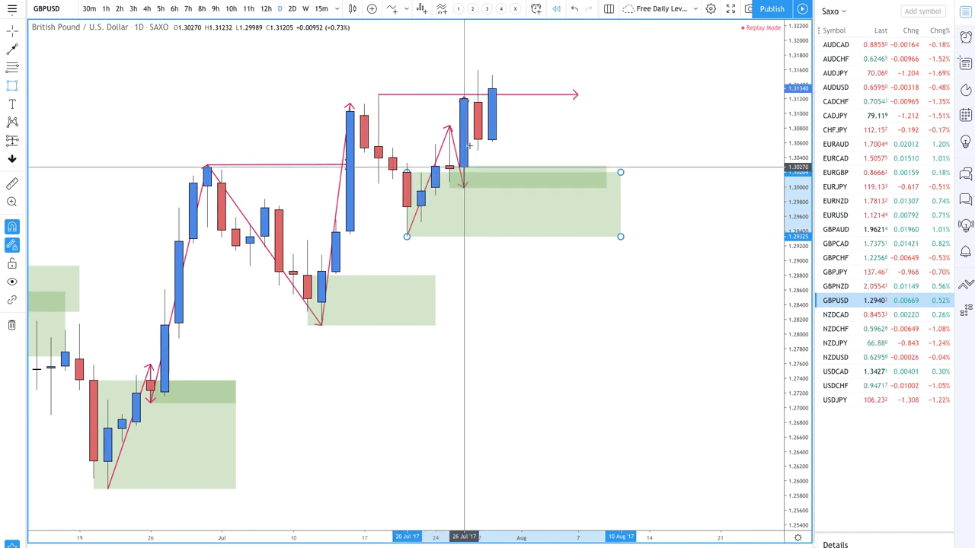
scroll(495, 152, "up", 1)
scroll(524, 138, "up", 2)
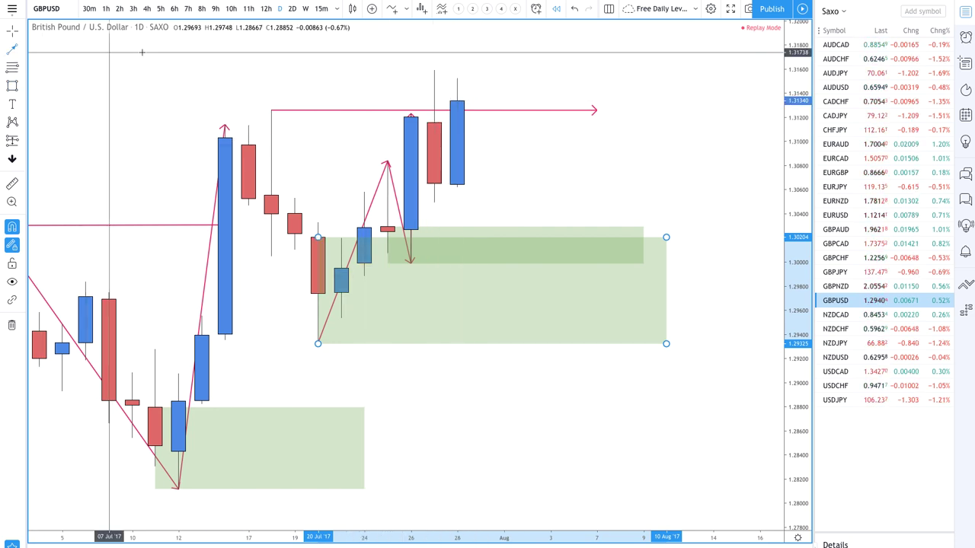
- Mark the 1.3159 swing high with a horizontal arrow and replay one more bar
left_click(434, 71)
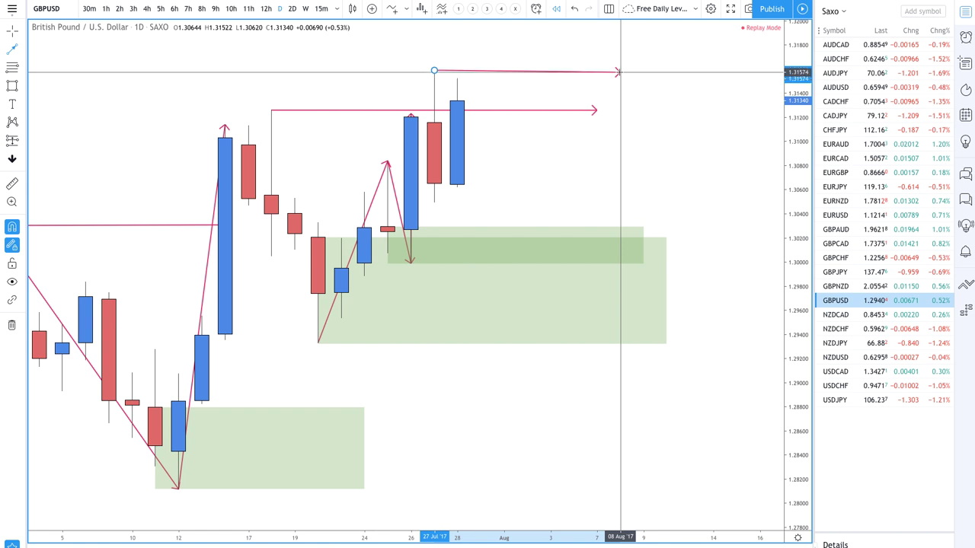
left_click(619, 71)
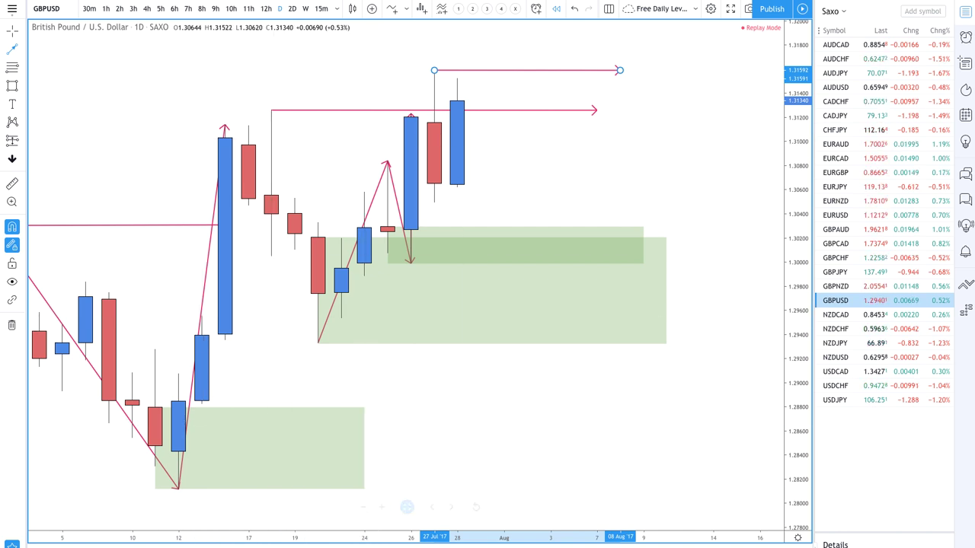
key("shift+Right")
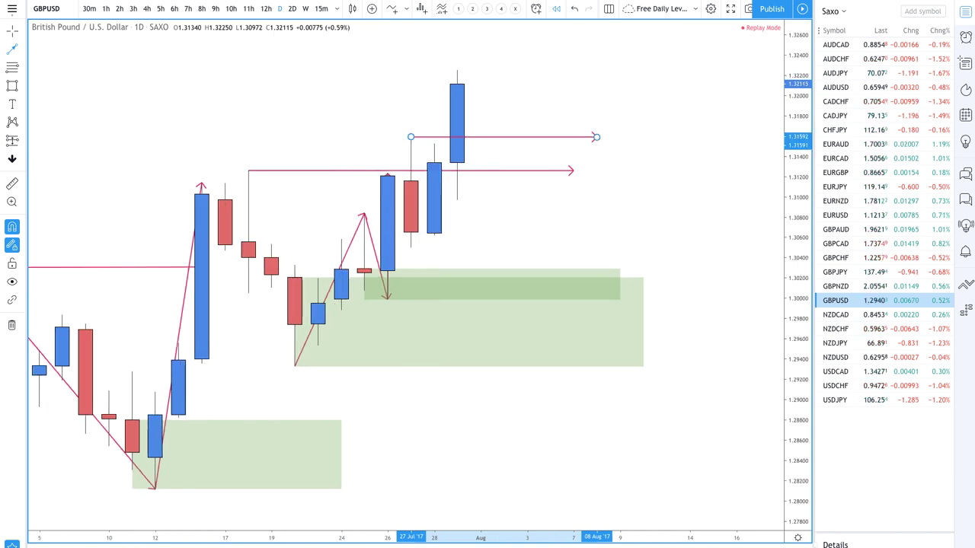
- Draw a 27 Jul green demand zone from the red candle's top (1.3050–1.3116)
left_click(12, 86)
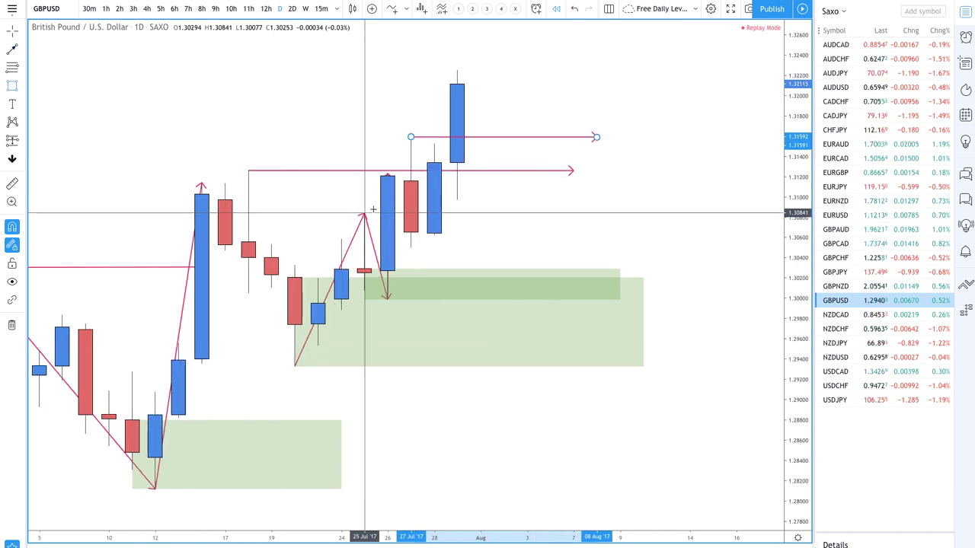
left_click(419, 185)
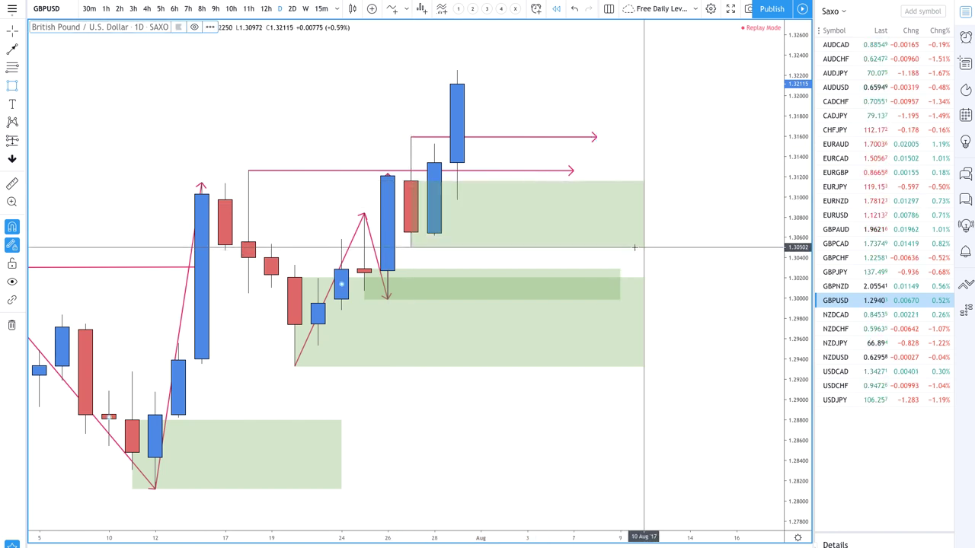
left_click(642, 248)
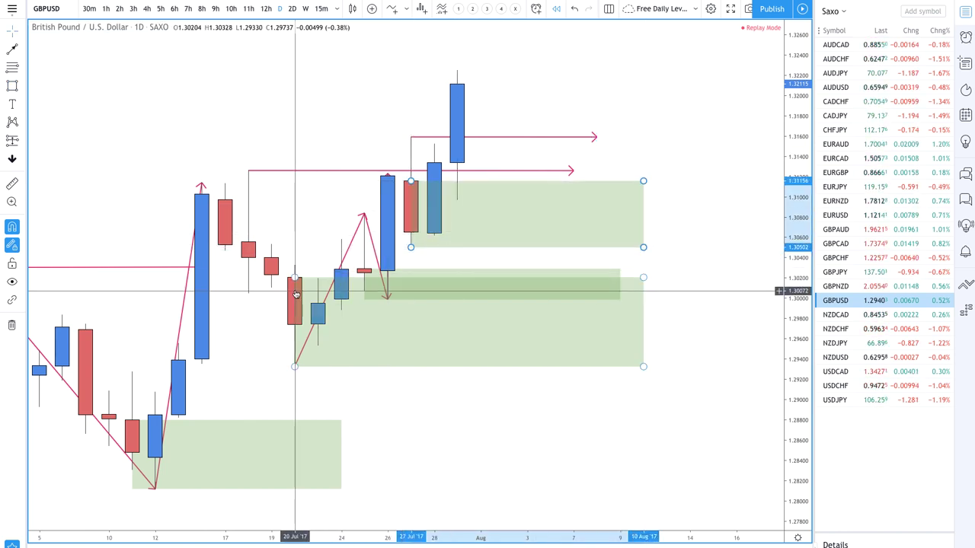
- Extend the zigzag through the 1.3159 high to the newest high and replay one more bar
left_click(387, 298)
left_click(410, 138)
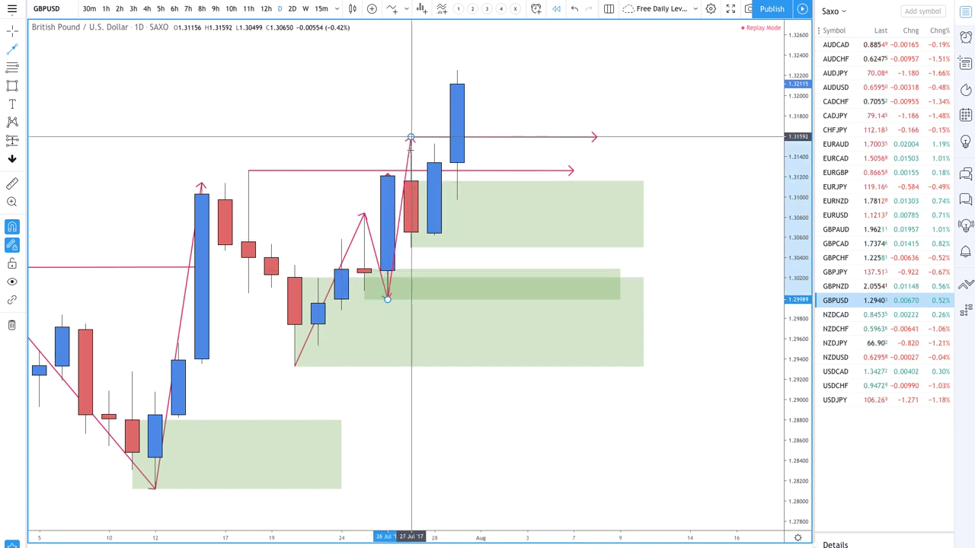
left_click(412, 247)
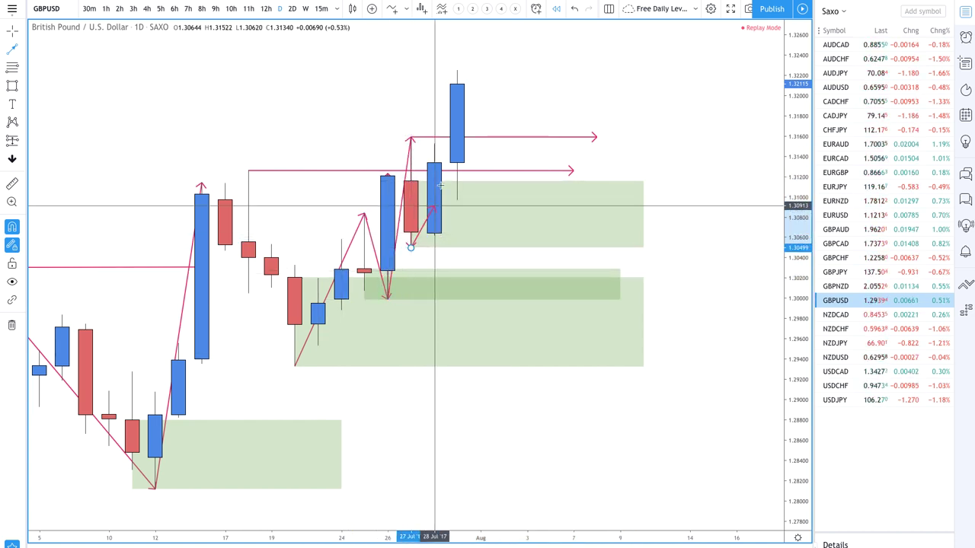
double_click(456, 72)
mouse_move(407, 506)
key("shift+Right")
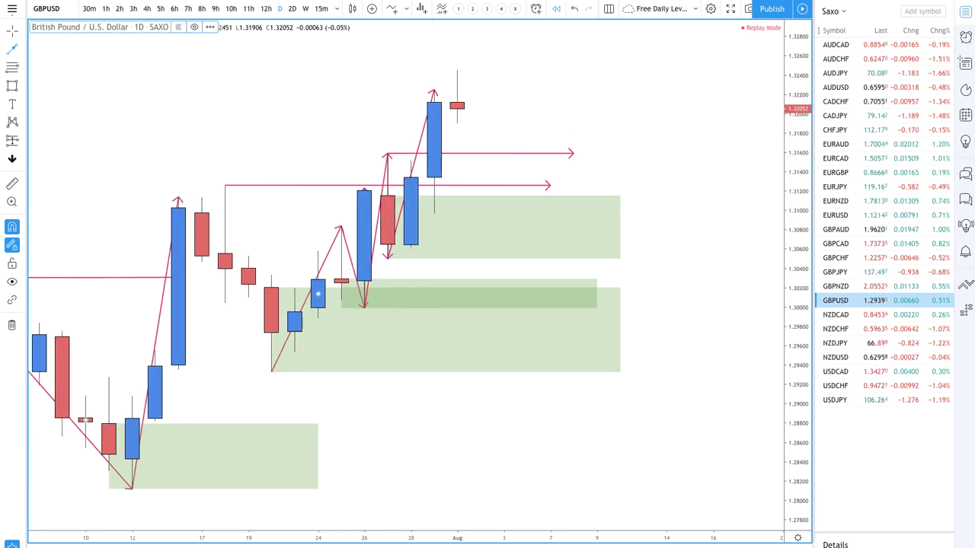
- Replay one more bar and draw up, down and up arrows to the 1 Aug high near 1.3245
key("shift+Right")
key("shift+Right")
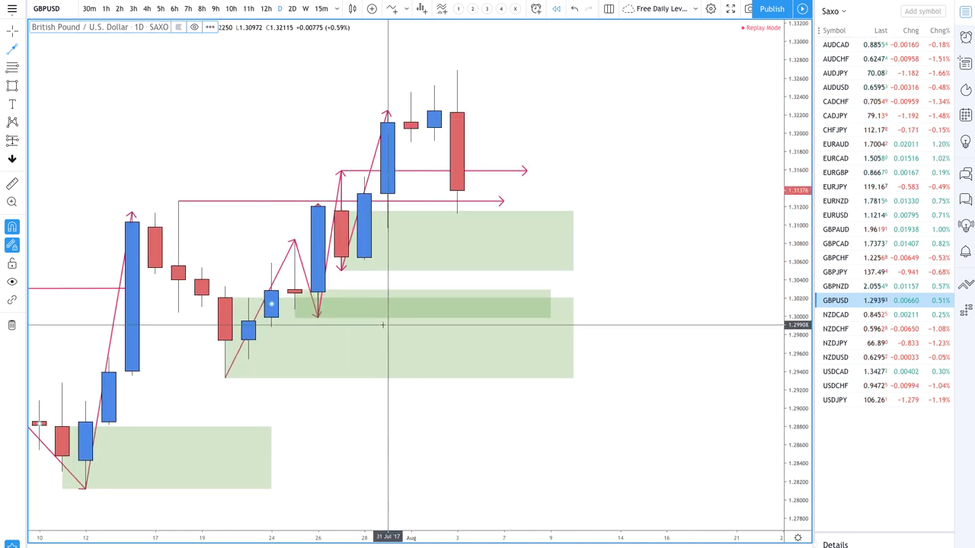
left_click(22, 49)
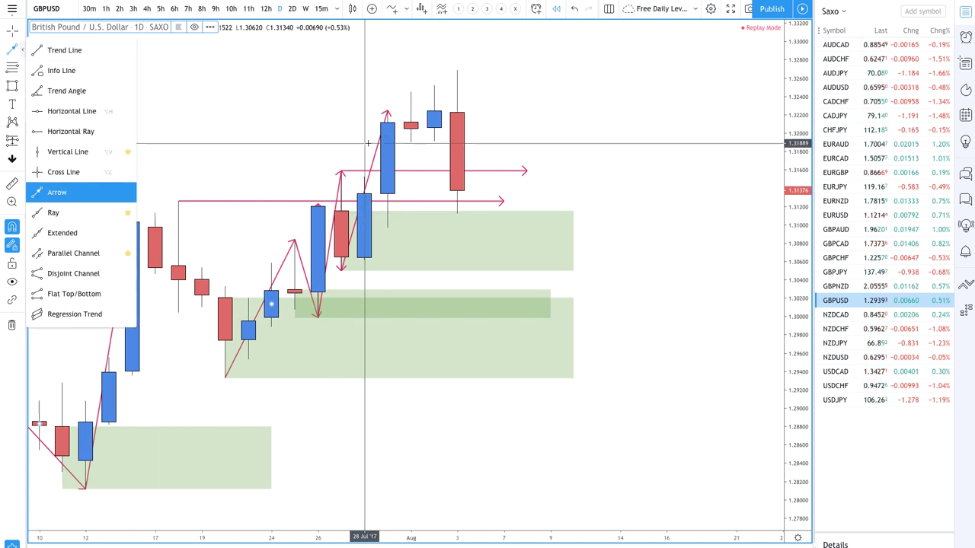
left_click(410, 92)
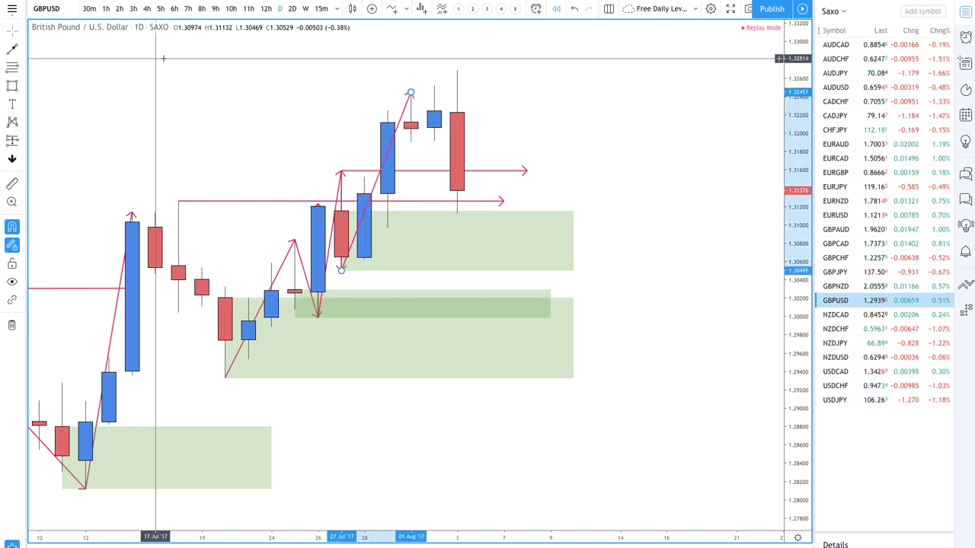
left_click(411, 92)
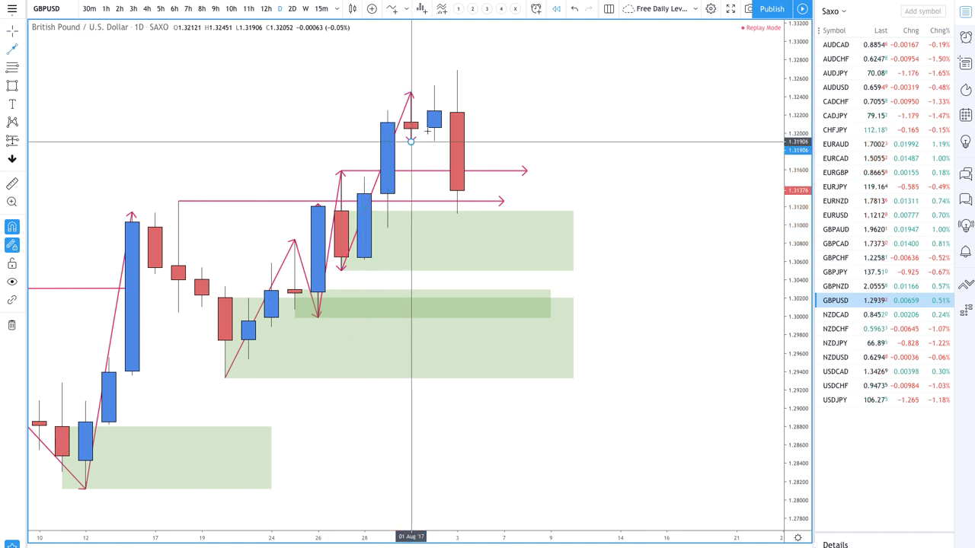
left_click(411, 142)
left_click(411, 142)
left_click(433, 87)
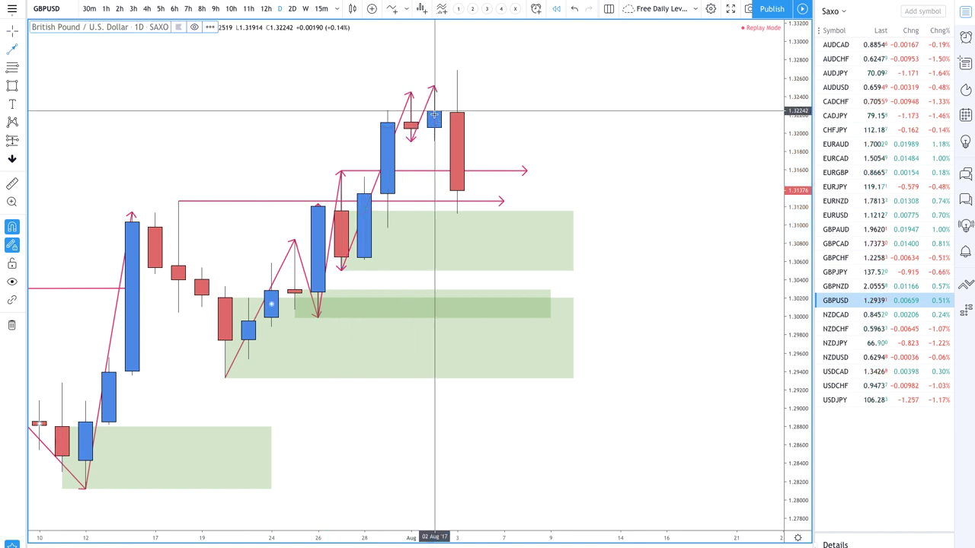
- Draw a small green demand zone at 1.3191–1.3212 from the 1 Aug red candle
left_click(12, 85)
left_click(410, 122)
left_click(528, 142)
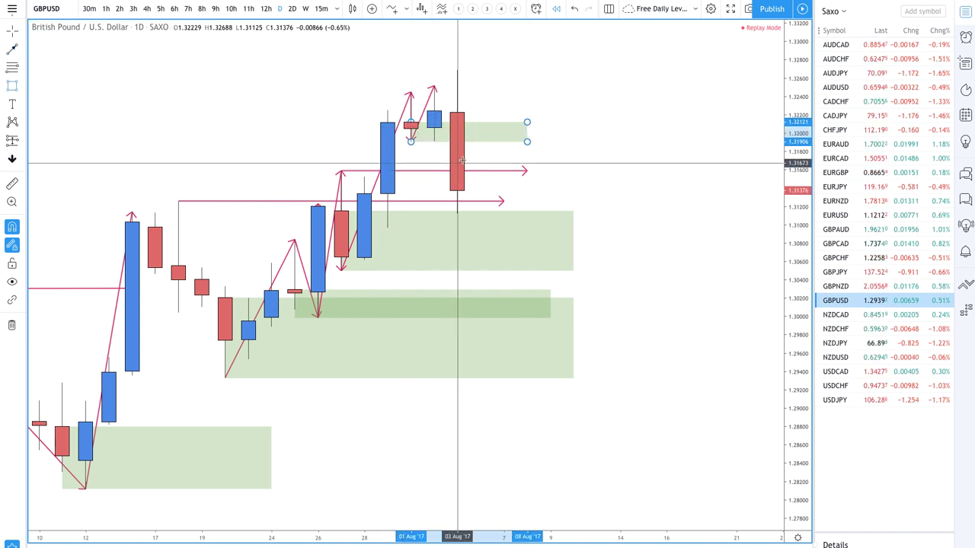
- Replay daily bars through 31 Aug as price drops to about 1.2775 and closes at 1.29193
key("shift+Right")
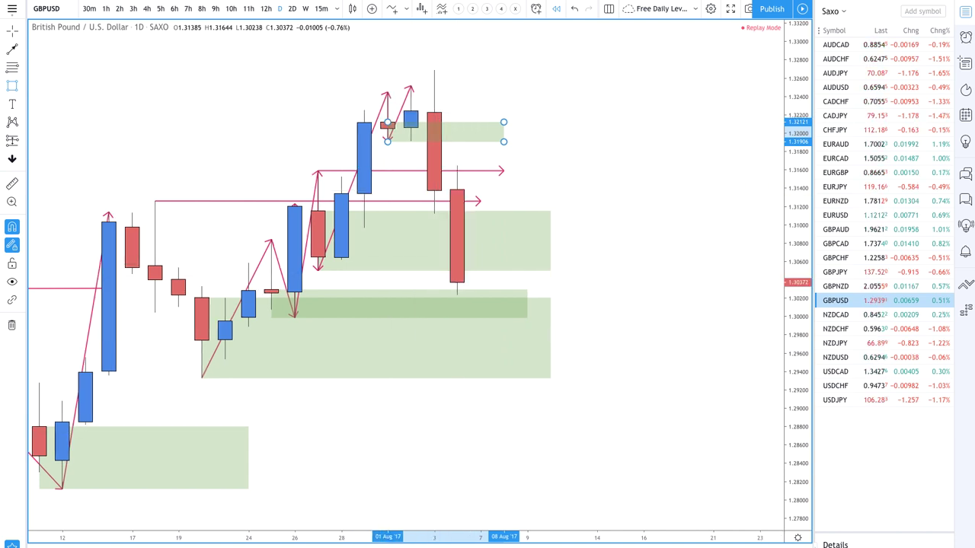
key("shift+Right")
key("shift+Right")
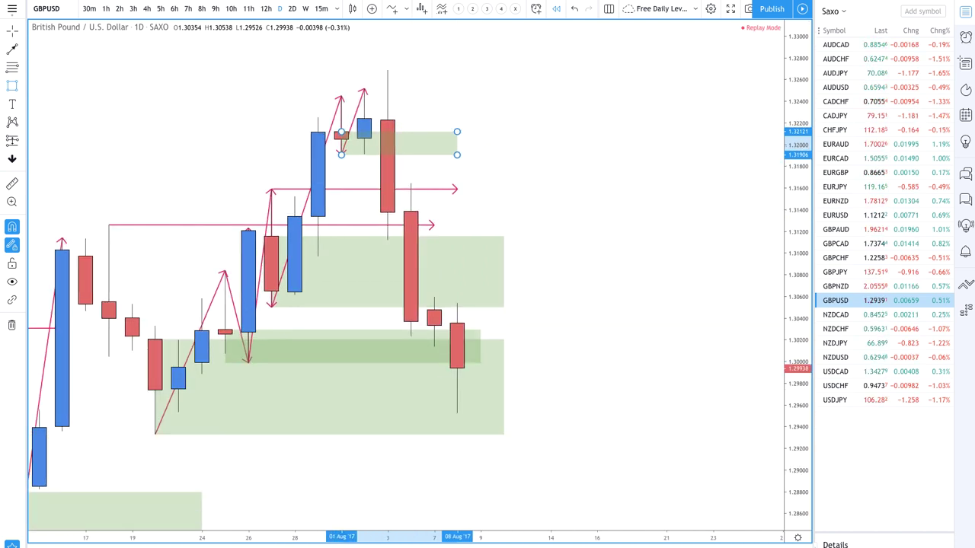
key("shift+Right")
key("shift+Right")
key("shift+Right")
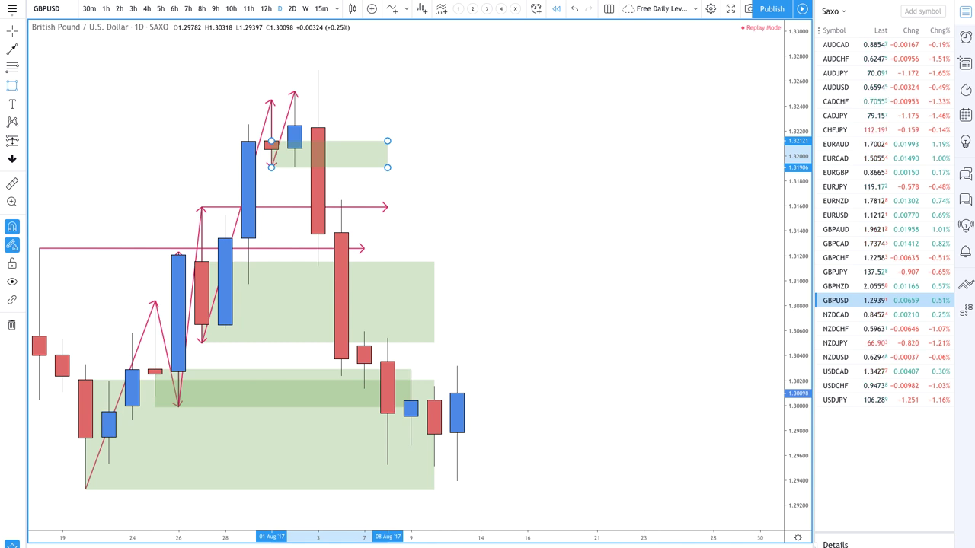
key("shift+Right")
key("shift+Right")
key("shift+Right")
key("shift+Right")
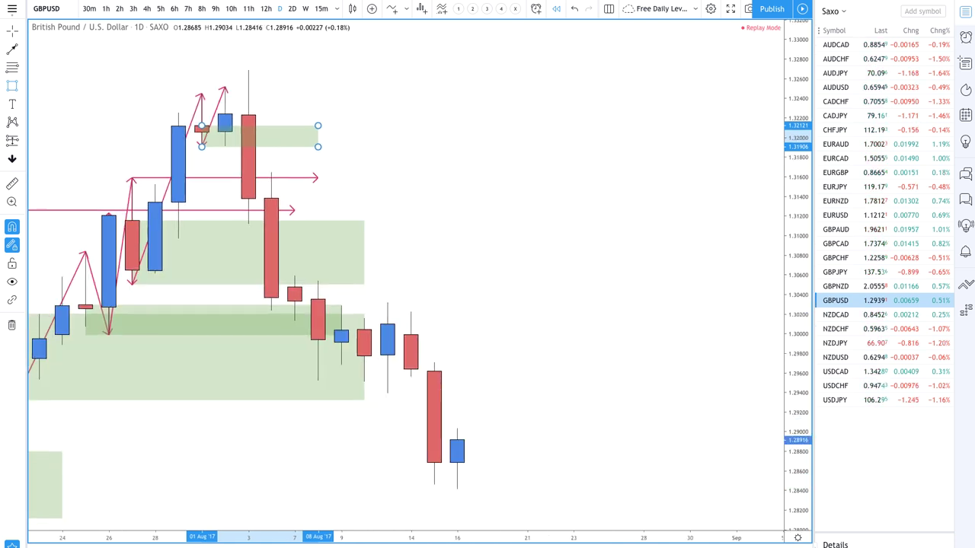
key("shift+Right")
key("shift+Right")
key("shift+Right")
key("shift+Right")
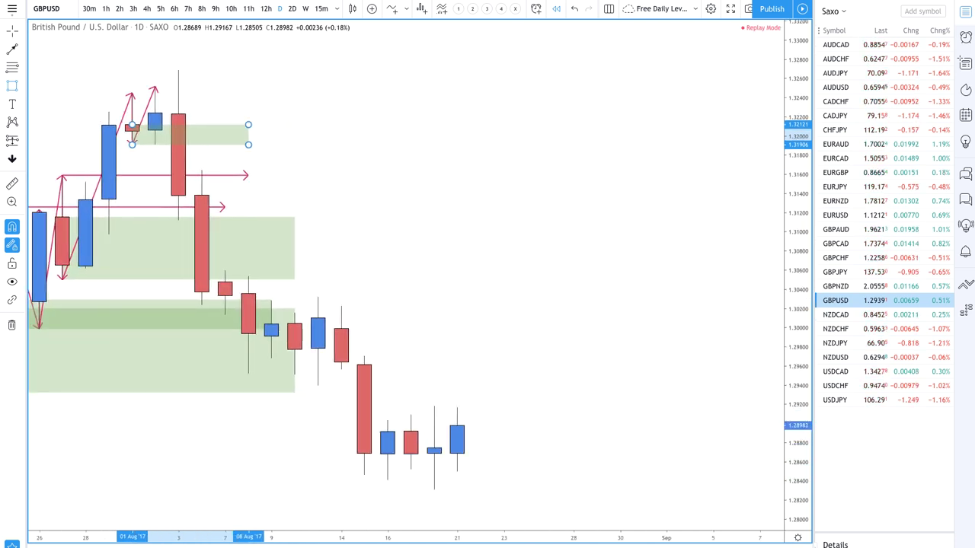
key("shift+Right")
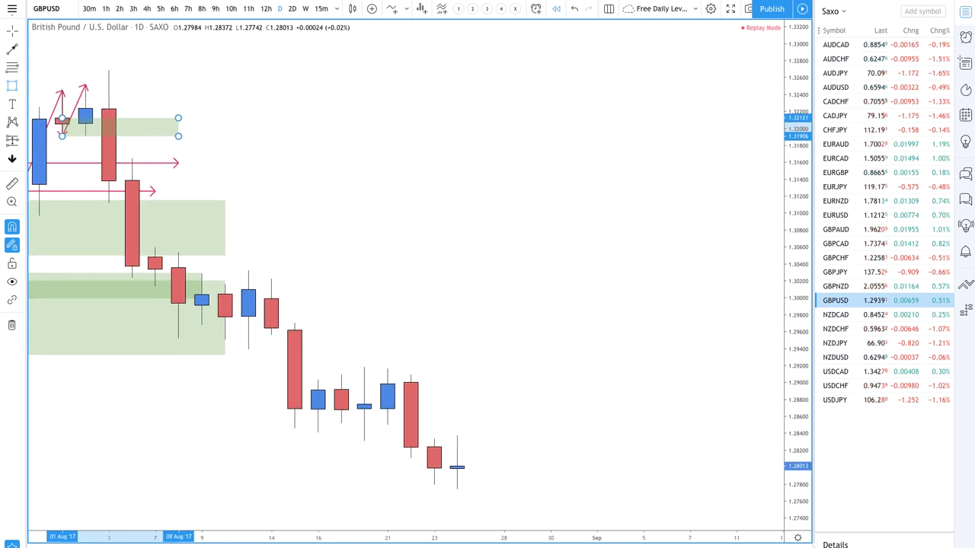
scroll(435, 444, "down", 2)
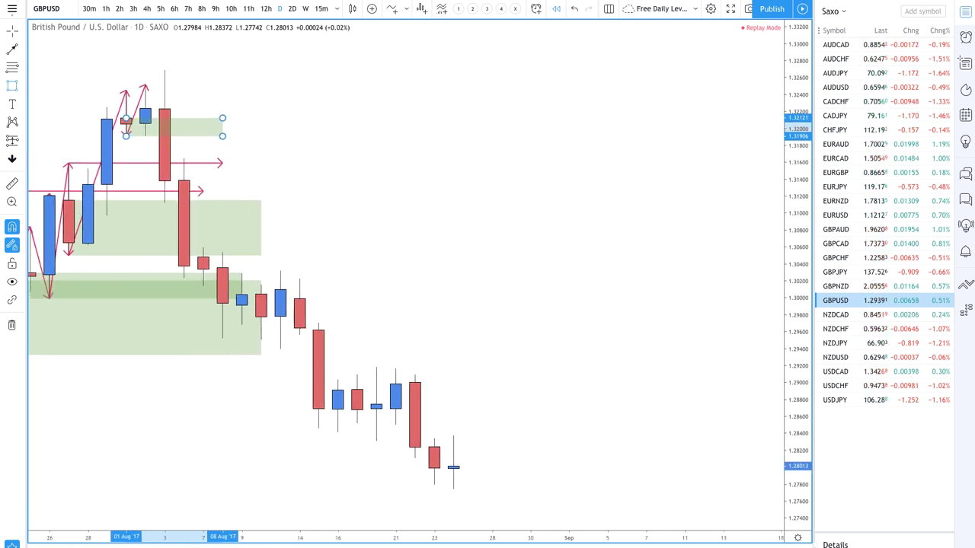
key("shift+Right")
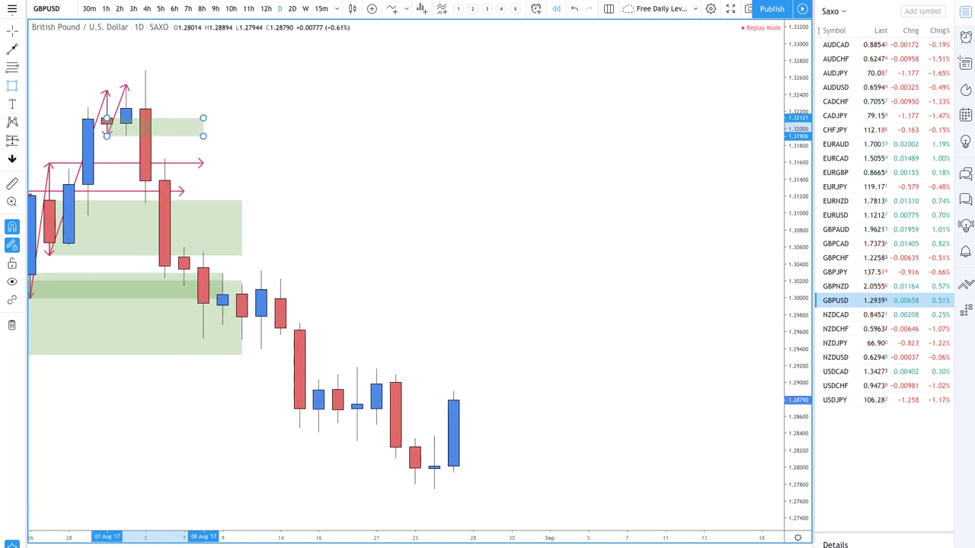
key("shift+Right")
key("shift+Right")
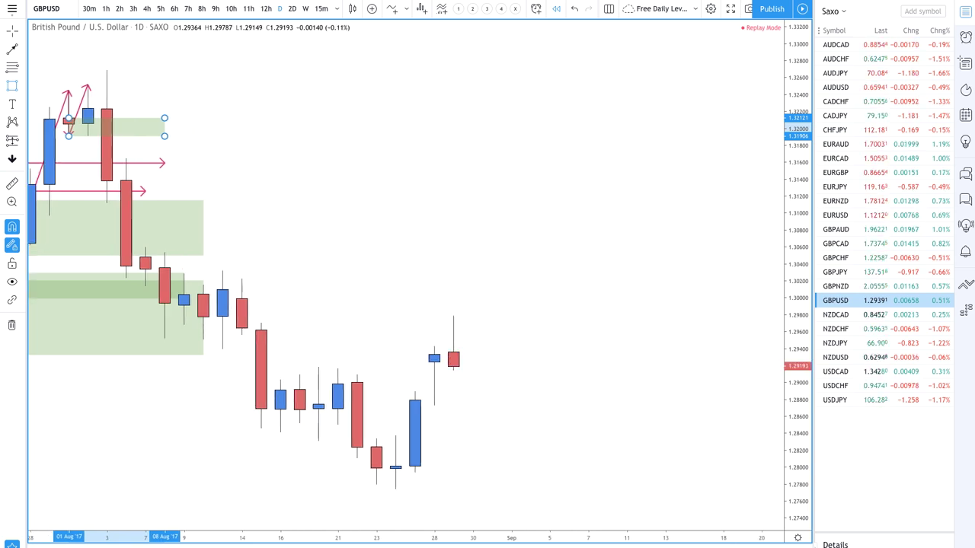
key("shift+Right")
key("shift+Right")
key("shift+Right")
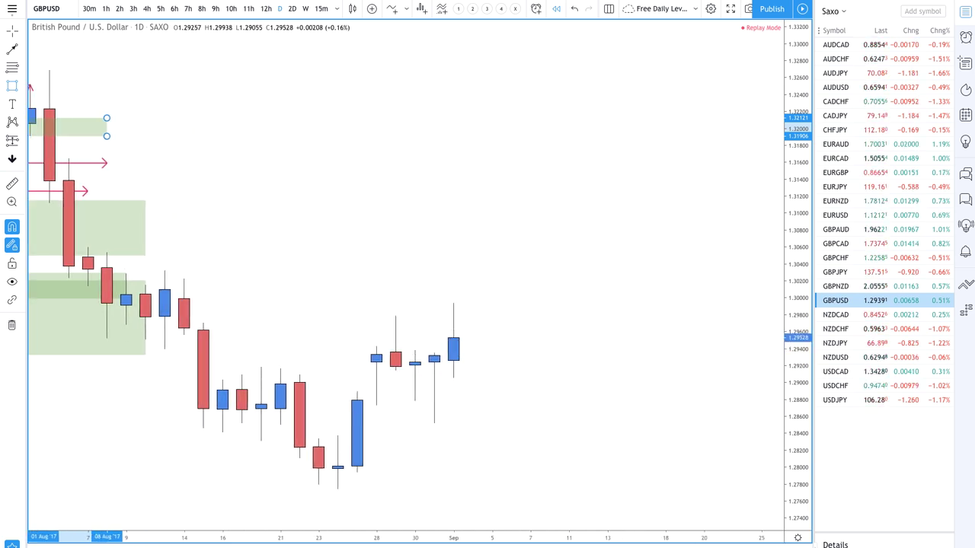
- Box the late-August low as a green demand zone with a rectangle from 23 Aug
left_click(13, 87)
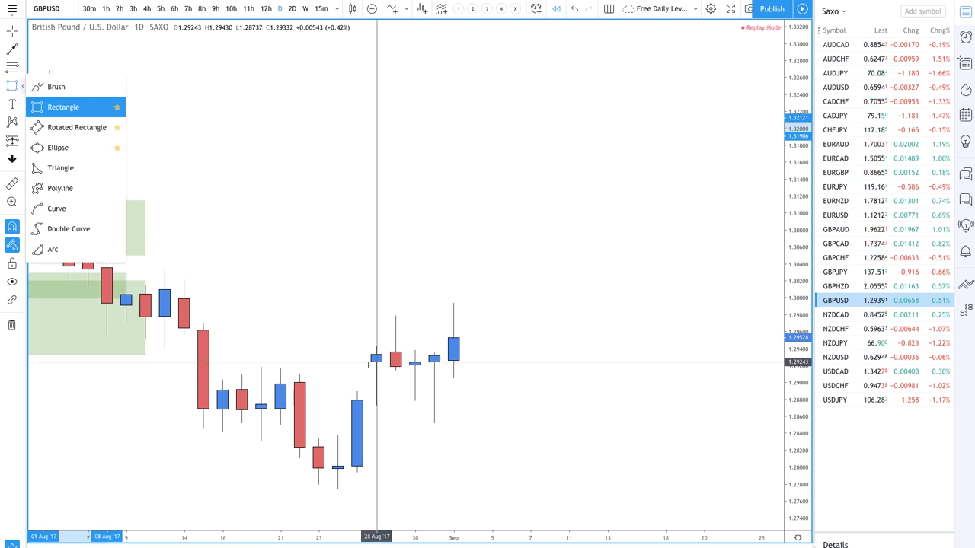
left_click(320, 447)
left_click(530, 491)
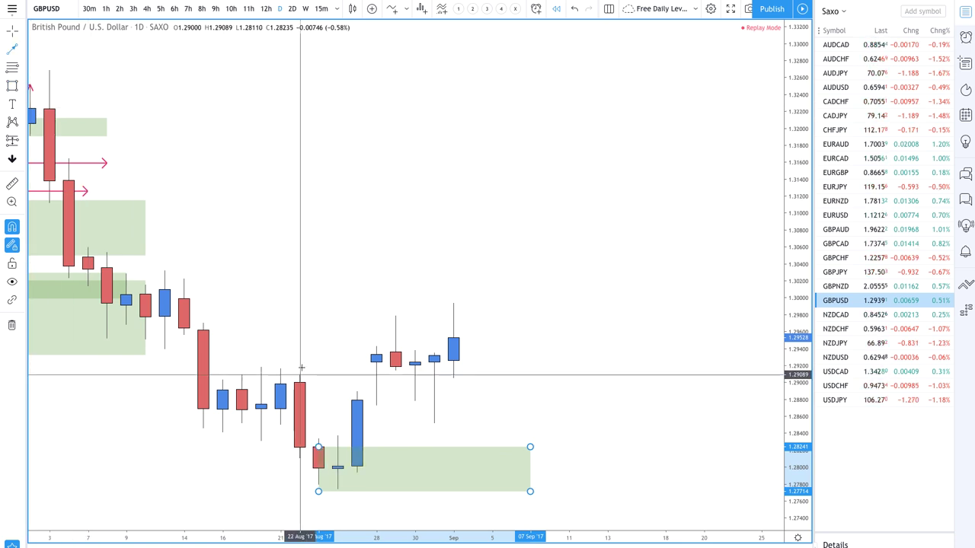
- Draw a zigzag arrow 24 Aug low–29 Aug high–31 Aug low, a horizontal swing-high arrow, and an arrow up to 1 Sep
left_click(337, 489)
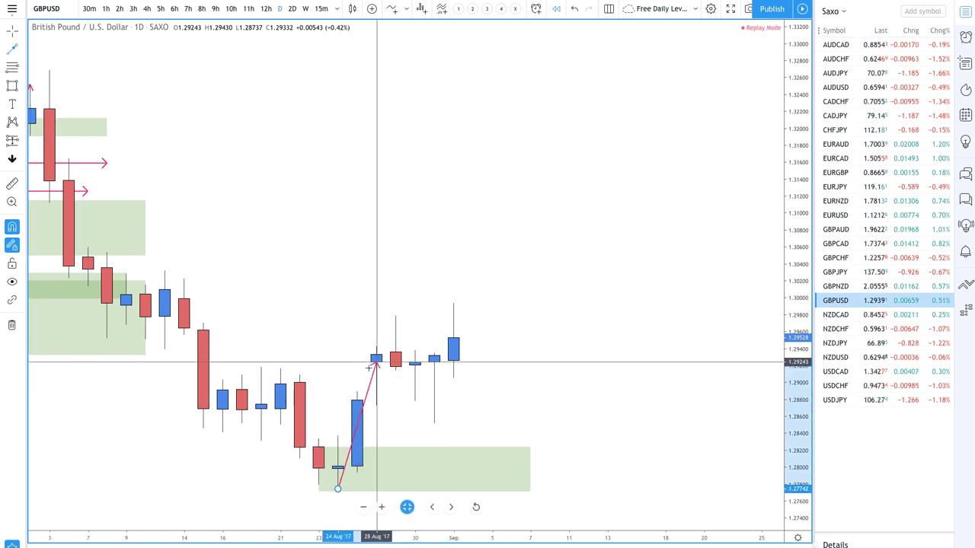
left_click(395, 316)
double_click(433, 420)
left_click(397, 316)
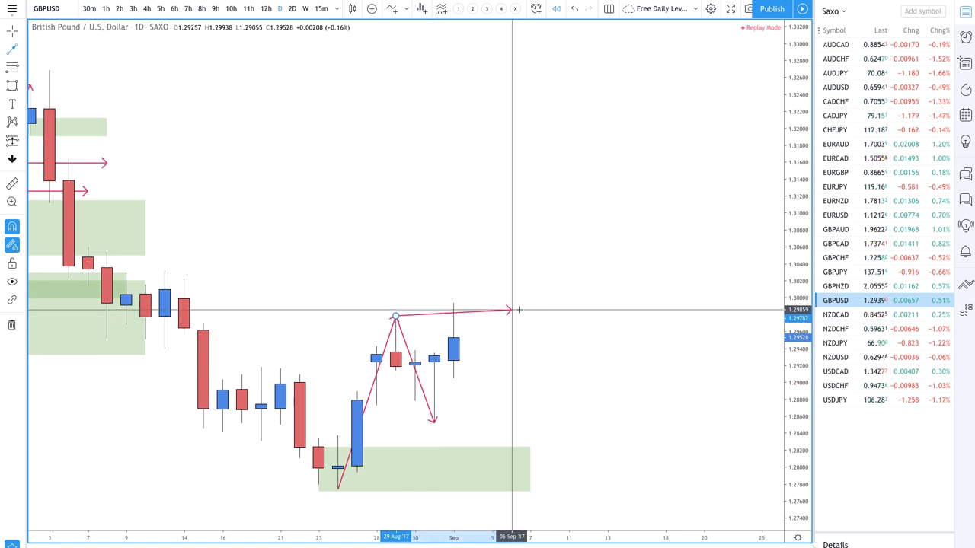
left_click(510, 315)
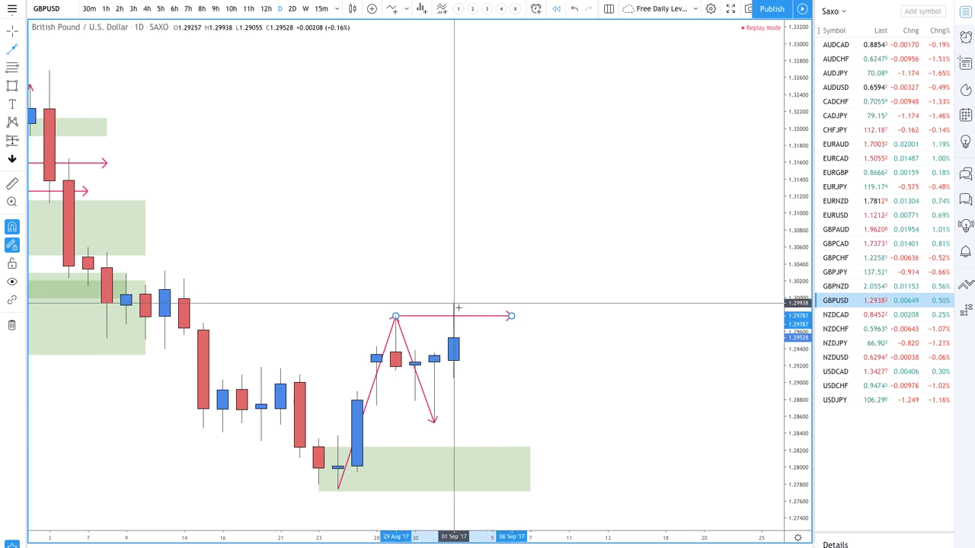
left_click(433, 420)
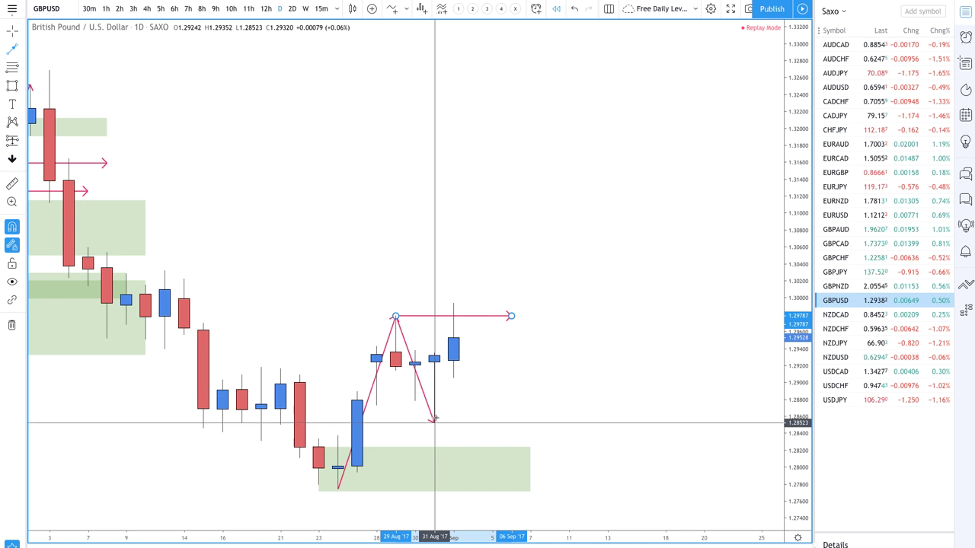
left_click(454, 304)
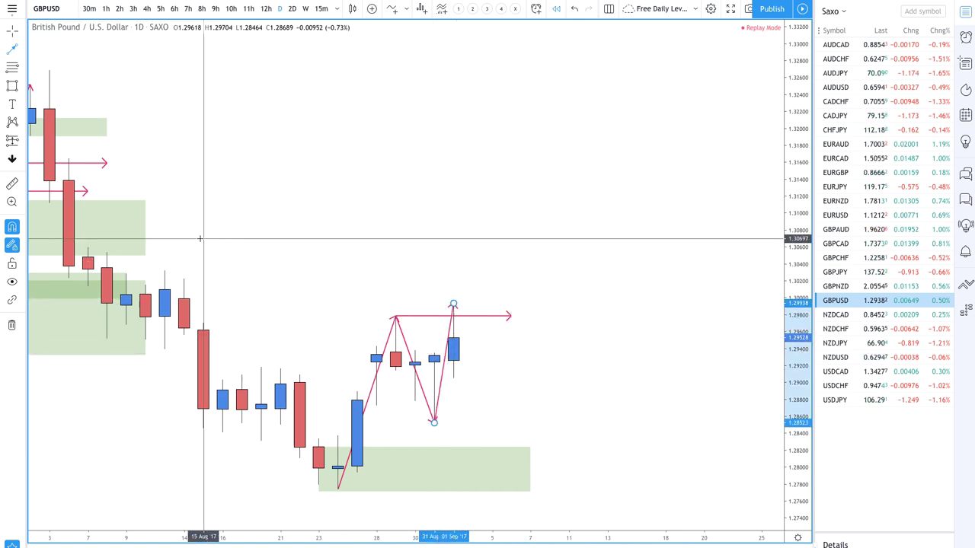
- Add a second rectangle zone from the 29 Aug level down near the 31 Aug low
left_click(13, 85)
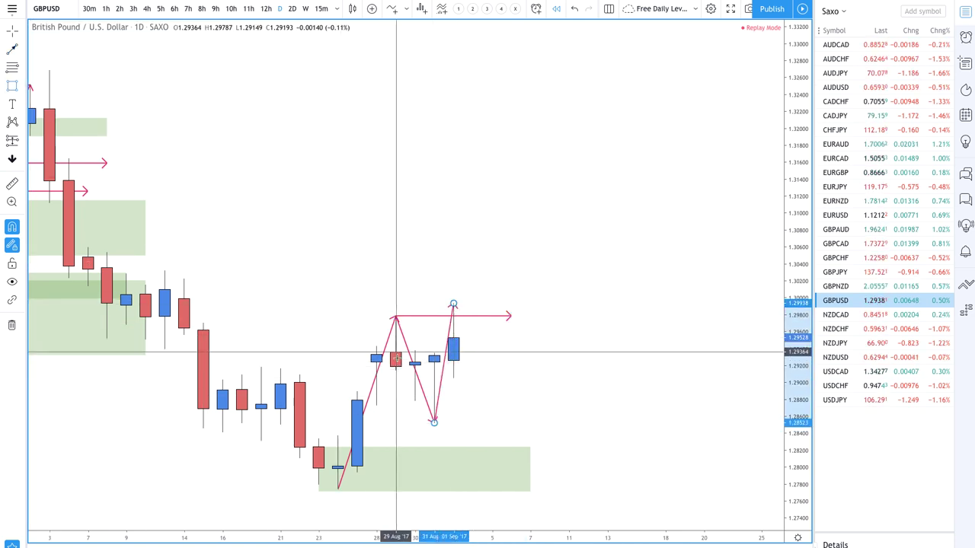
left_click(392, 353)
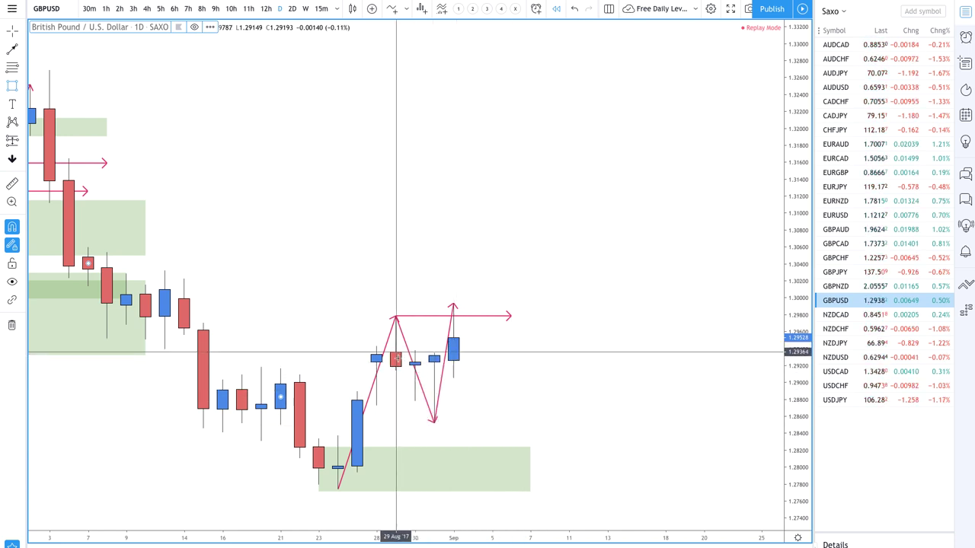
left_click(549, 423)
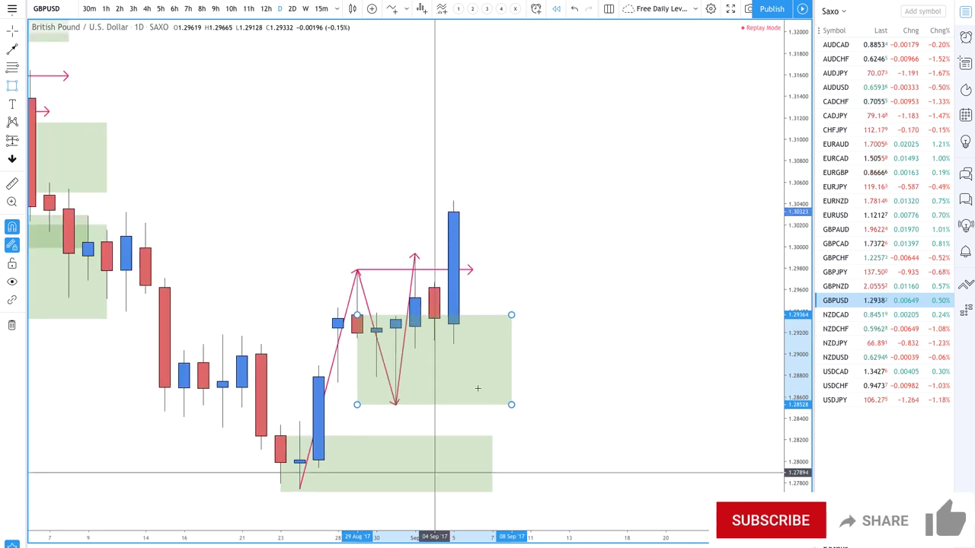
- Extend the zigzag with trend lines from the 1 Sep high to the 5 Sep low, then up toward 1.3033
left_click(13, 48)
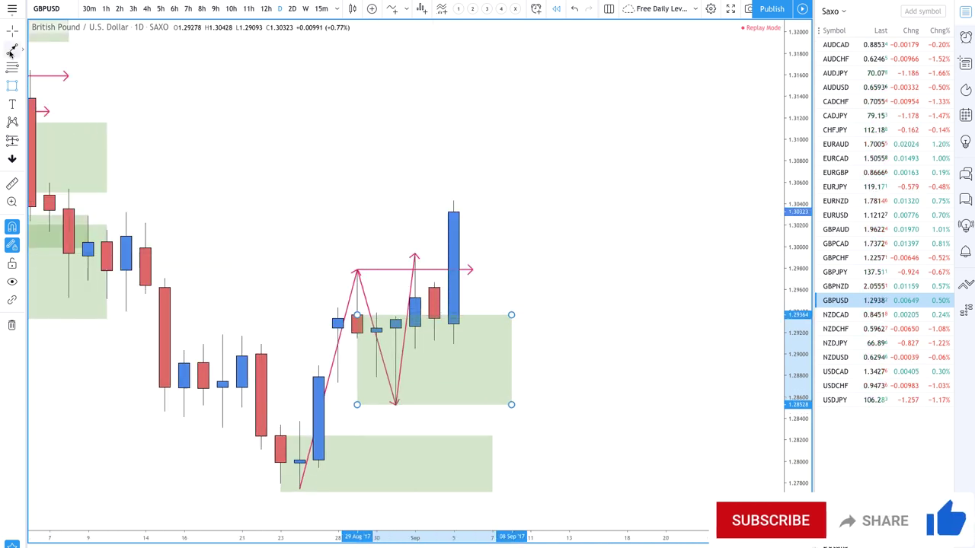
left_click(415, 255)
left_click(434, 338)
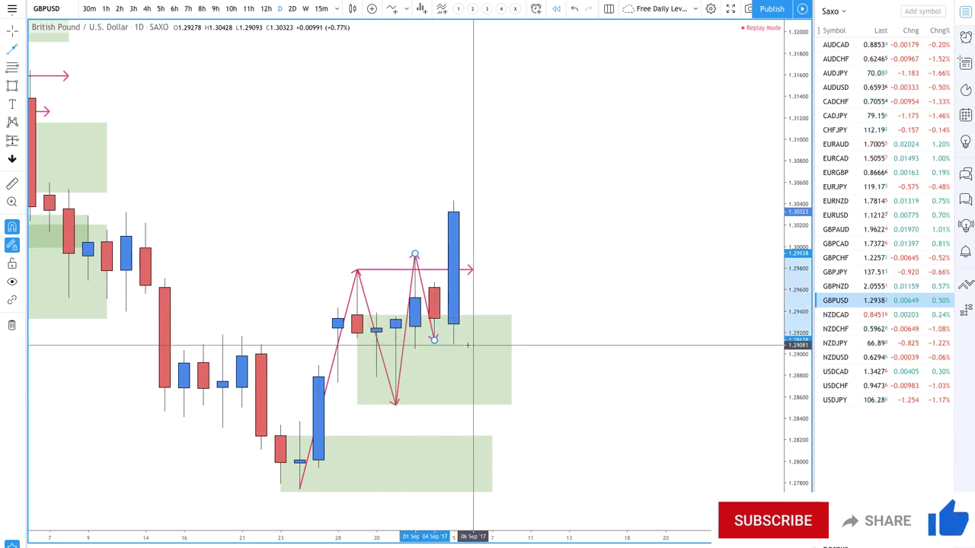
left_click_drag(435, 341, 453, 344)
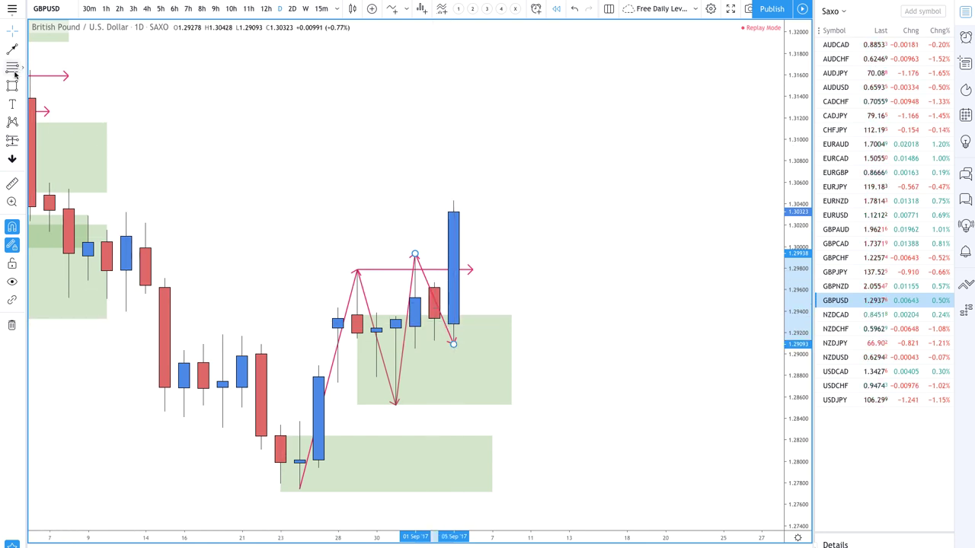
left_click(14, 50)
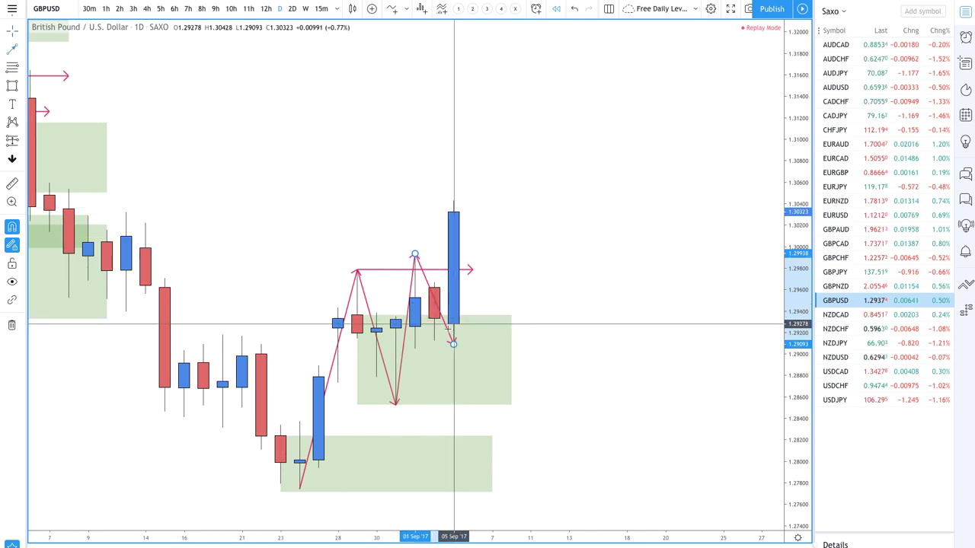
left_click(453, 344)
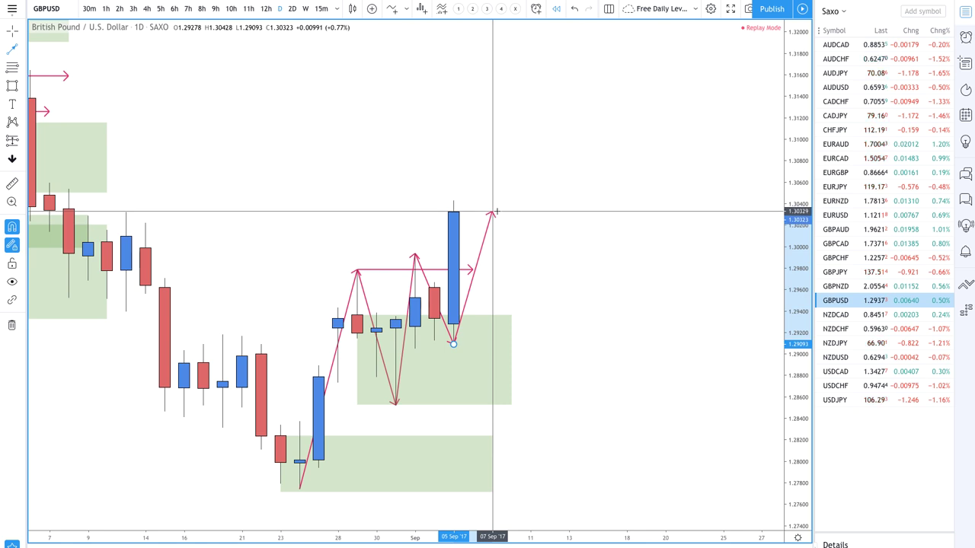
left_click(493, 213)
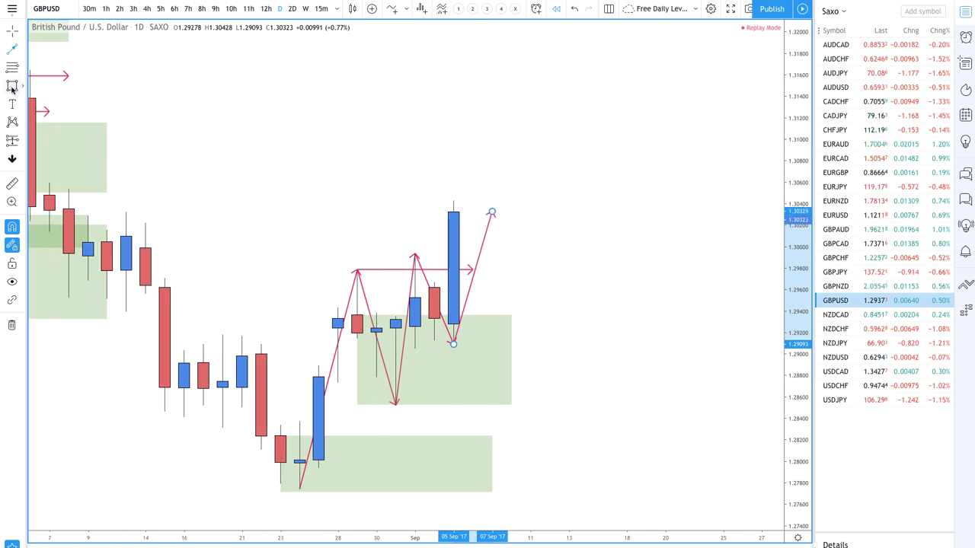
- Draw a green zone from the 4 Sep high out to 14 Sep
left_click(434, 287)
left_click(588, 345)
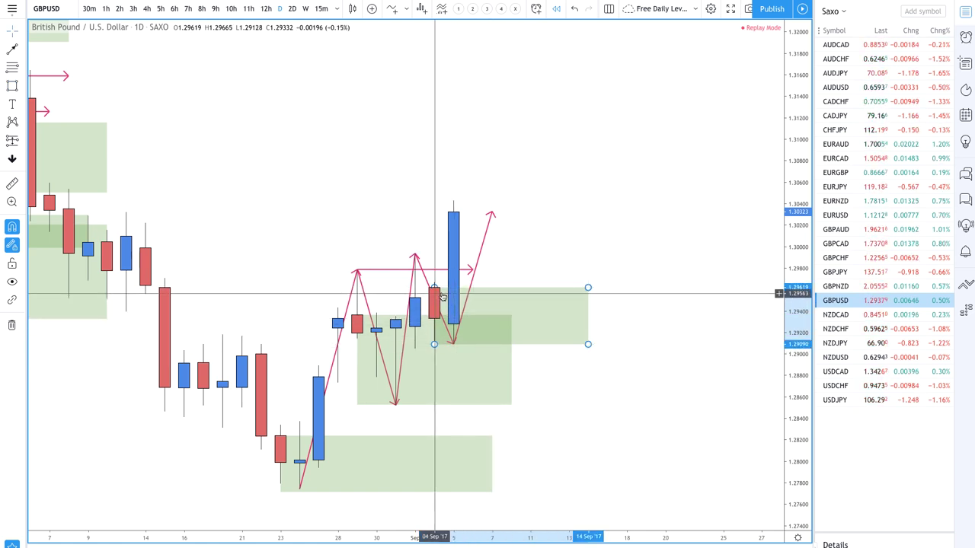
left_click_drag(435, 288, 454, 307)
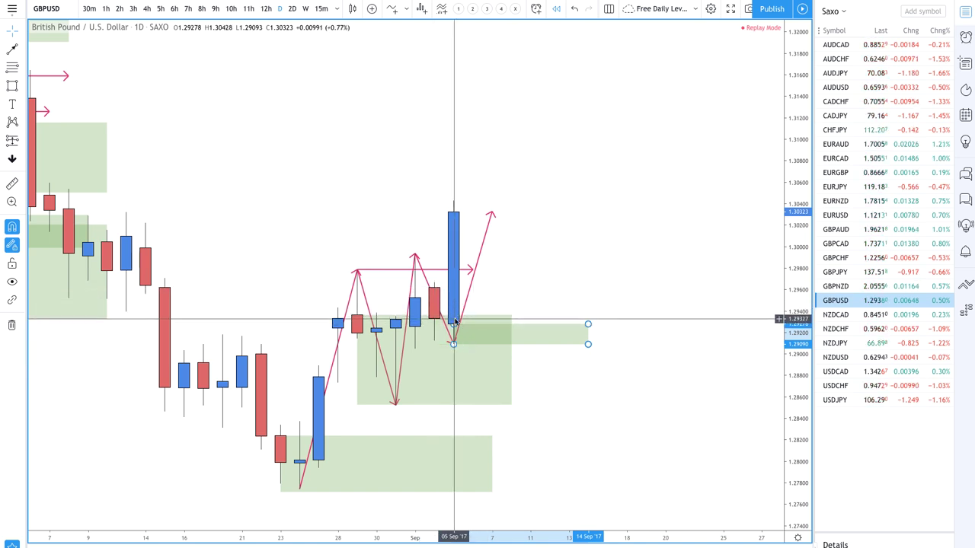
left_click_drag(455, 330, 436, 294)
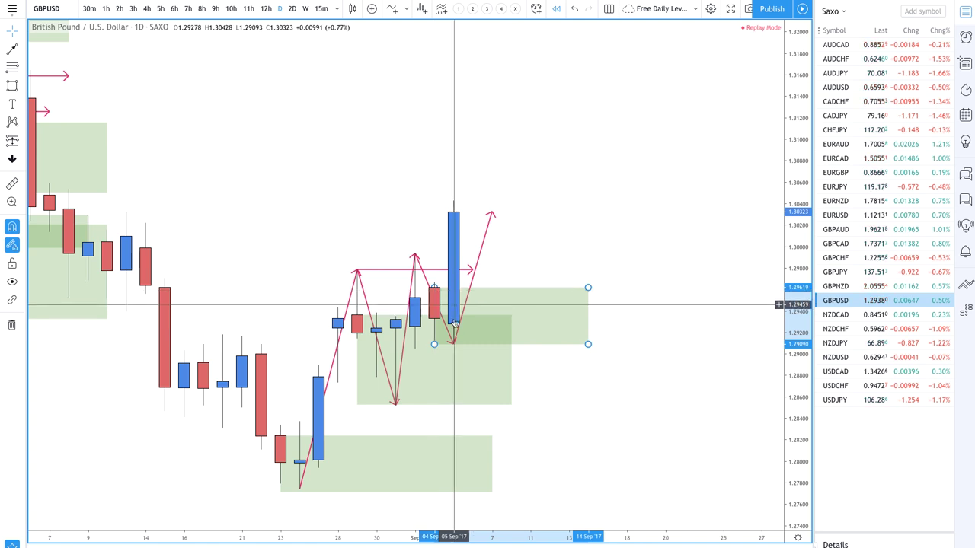
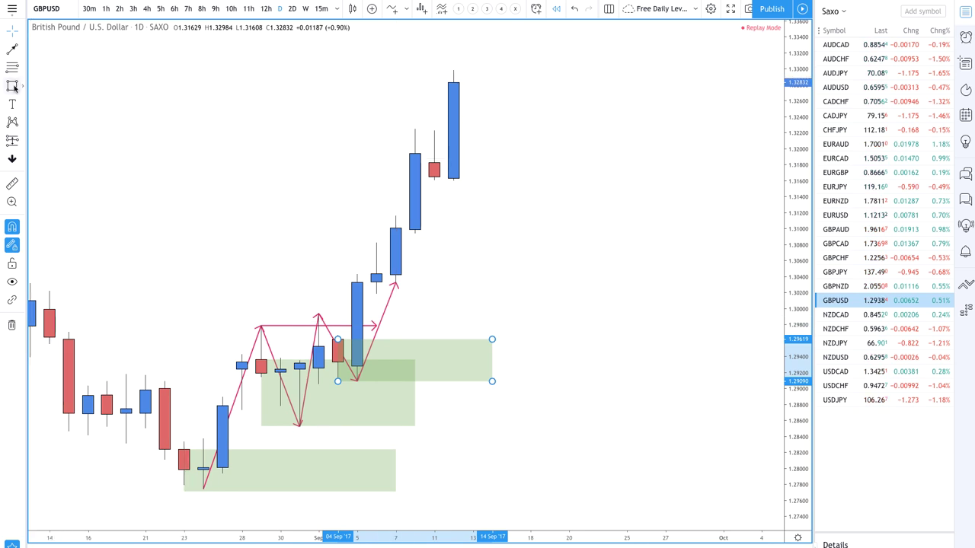
- Draw a thin green zone at 11 Sep and a taller one from 13 Sep, cancelling an extra rectangle
left_click(434, 162)
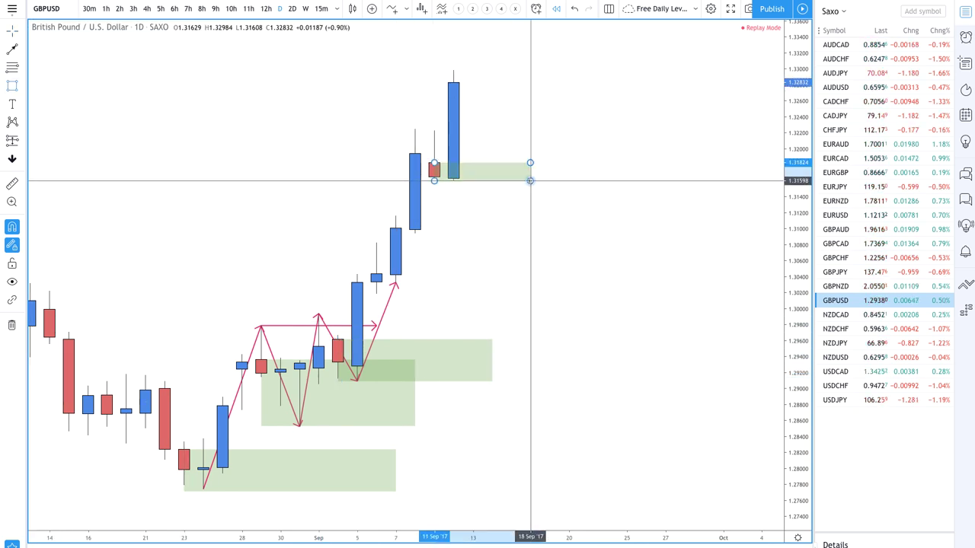
left_click(530, 182)
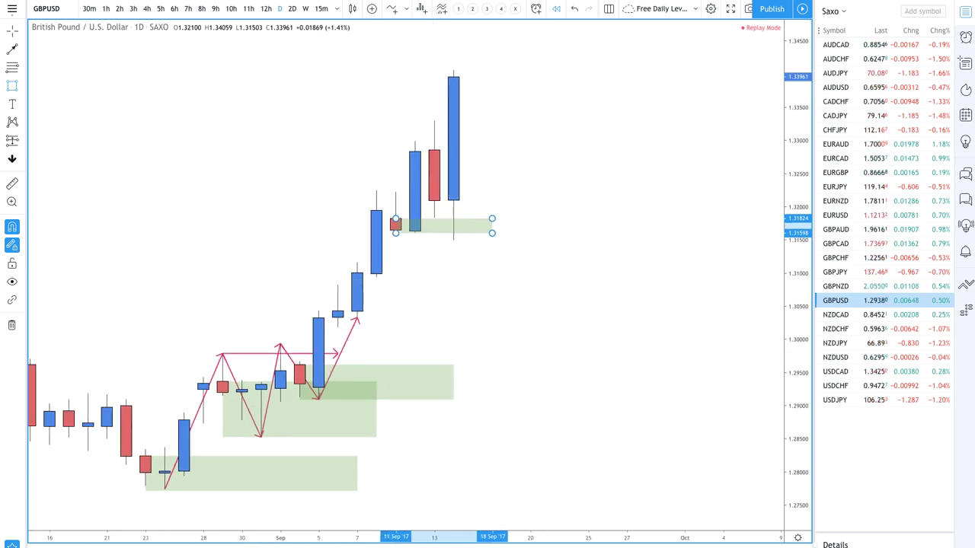
left_click(13, 93)
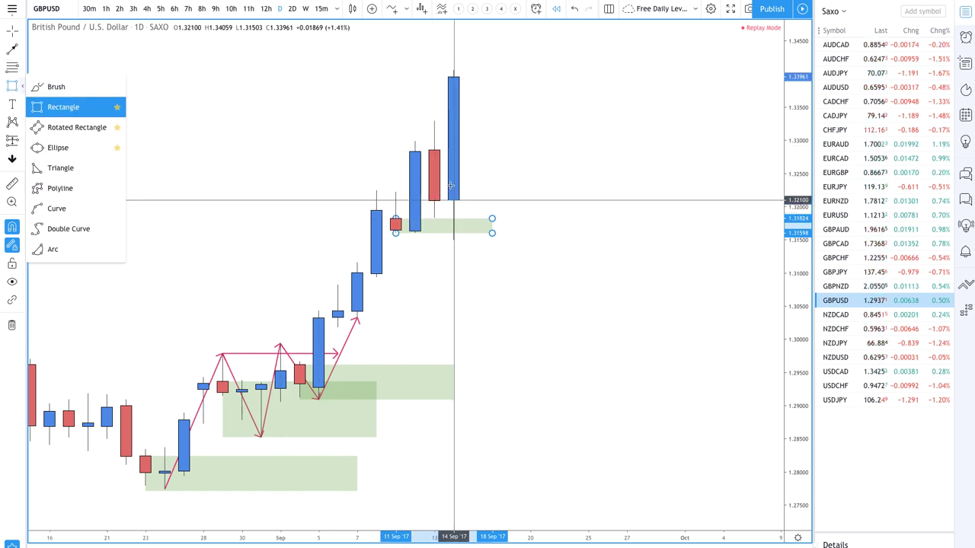
mouse_move(434, 153)
left_mouse_down()
mouse_move(505, 178)
mouse_move(551, 244)
mouse_move(591, 240)
left_mouse_up()
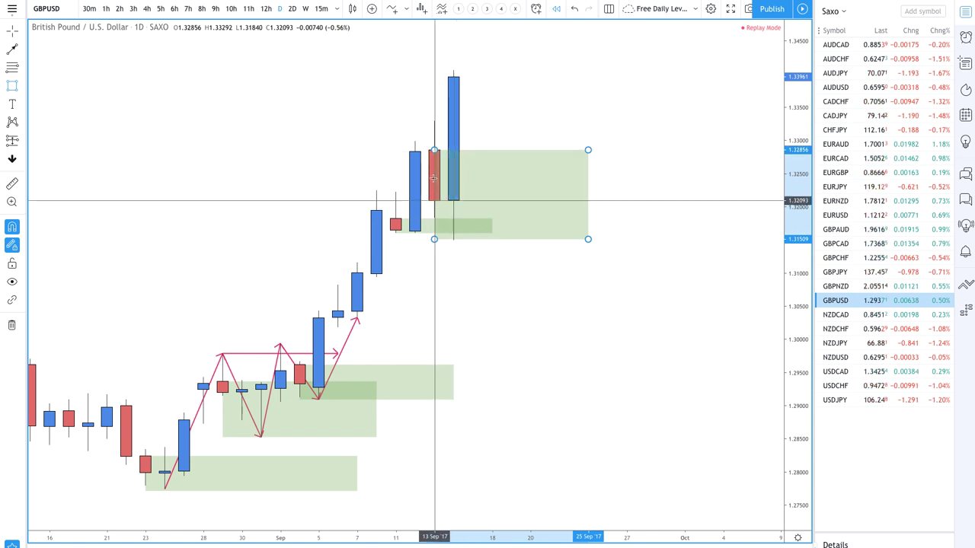
left_click(454, 199)
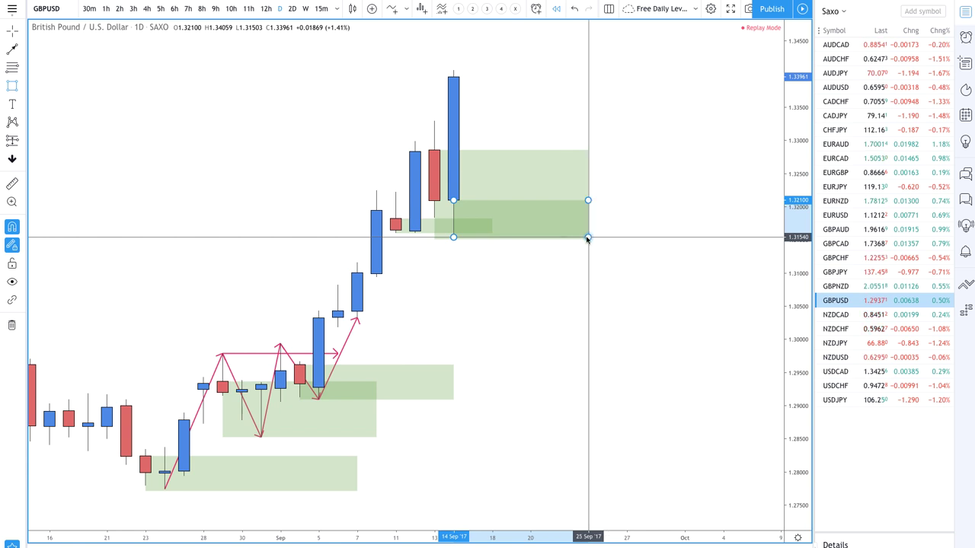
key("Escape")
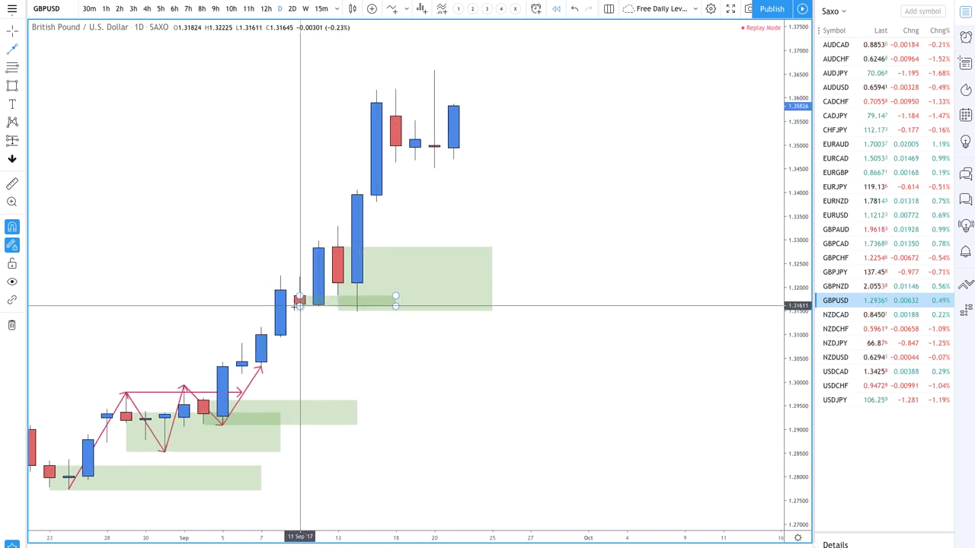
- Trace a pink path from the 13 Sep top through the 14 Sep low and 18 Sep peak to the pullback
left_click(340, 247)
left_click(337, 226)
left_click(356, 308)
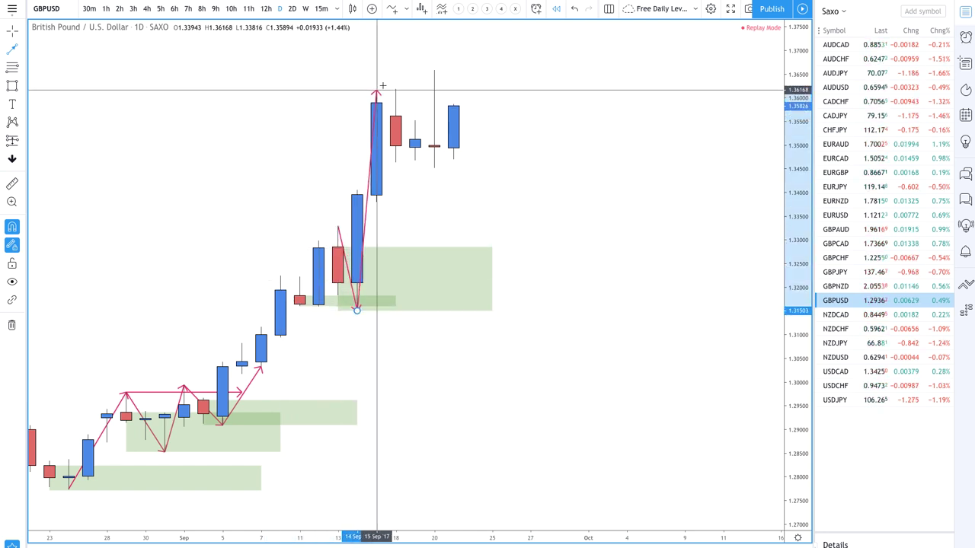
left_click(395, 89)
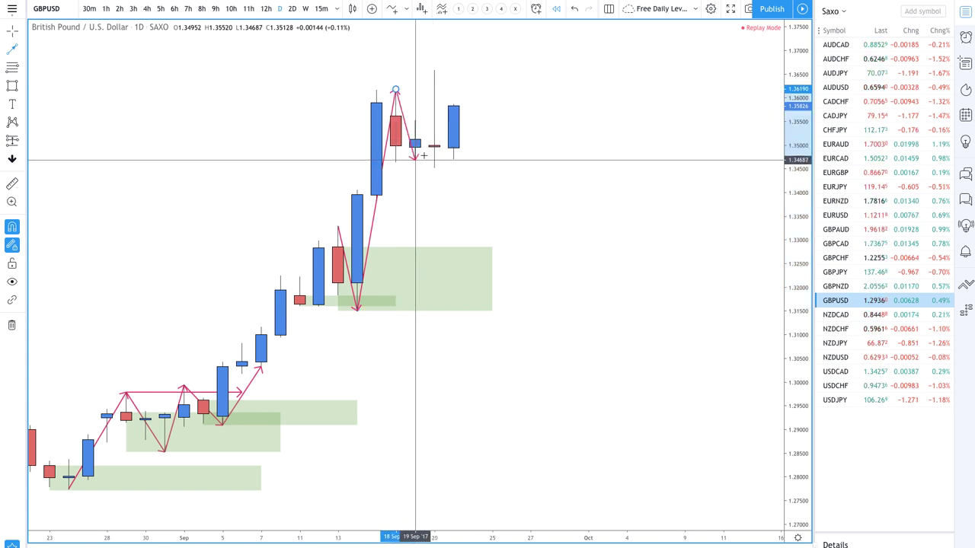
double_click(432, 168)
- Draw a horizontal pink arrow from the 18 Sep peak and advance the replay one bar
left_click(395, 90)
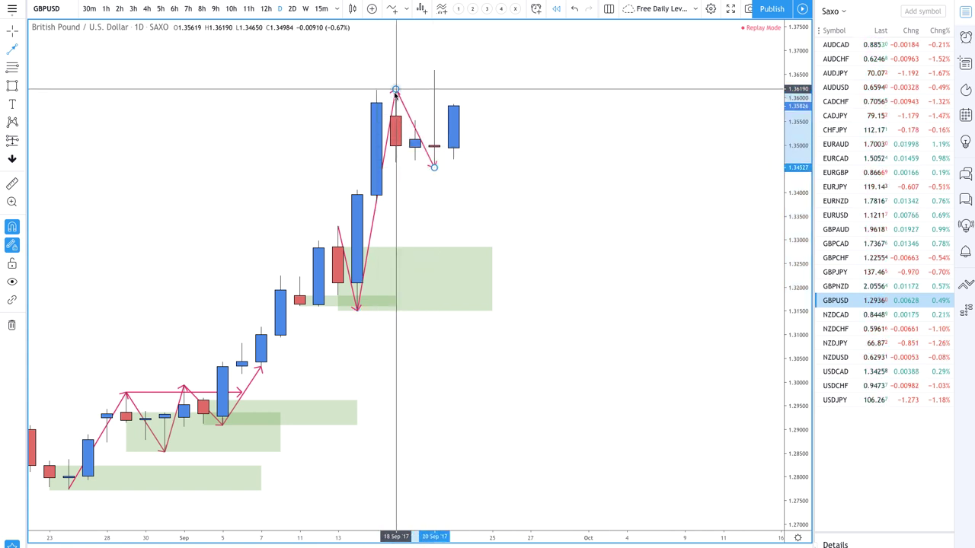
double_click(511, 89)
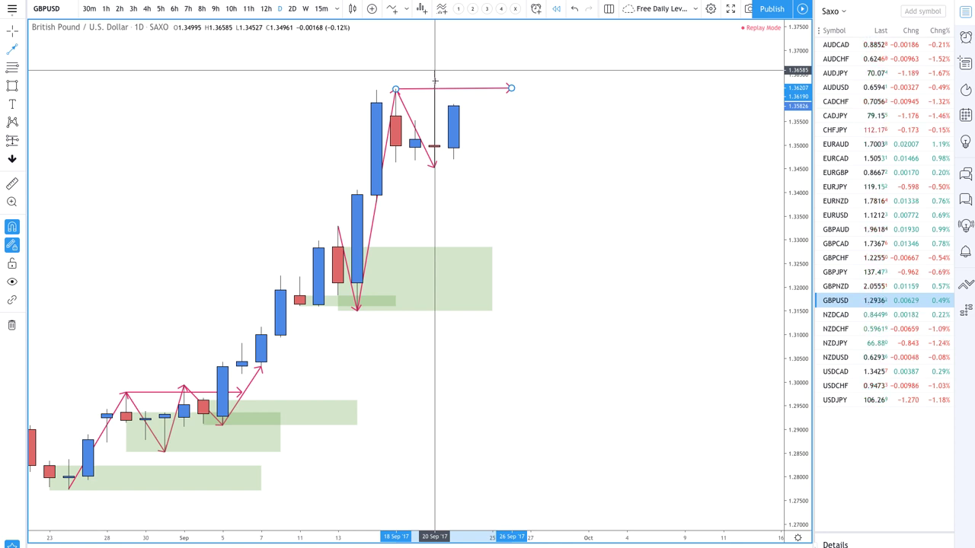
left_click(511, 89)
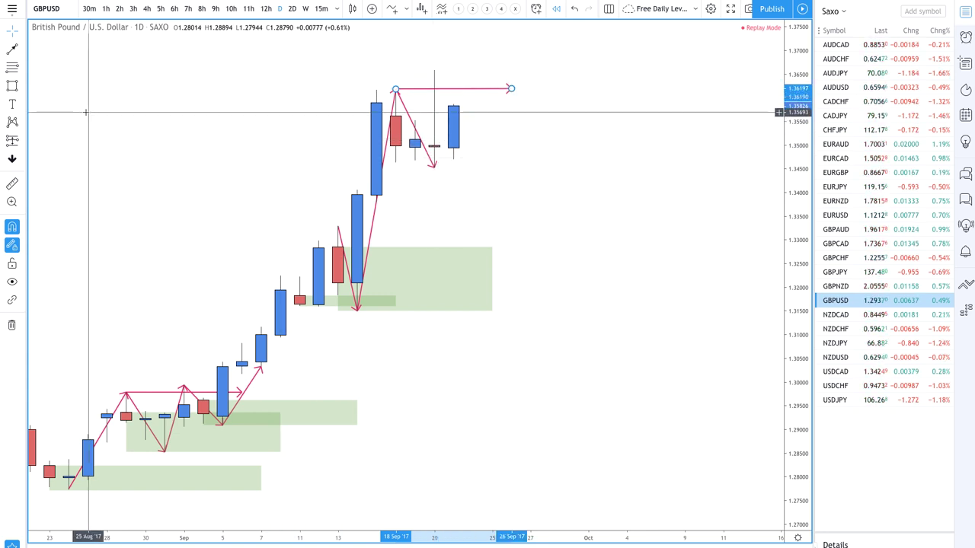
mouse_move(407, 506)
key("shift+Right")
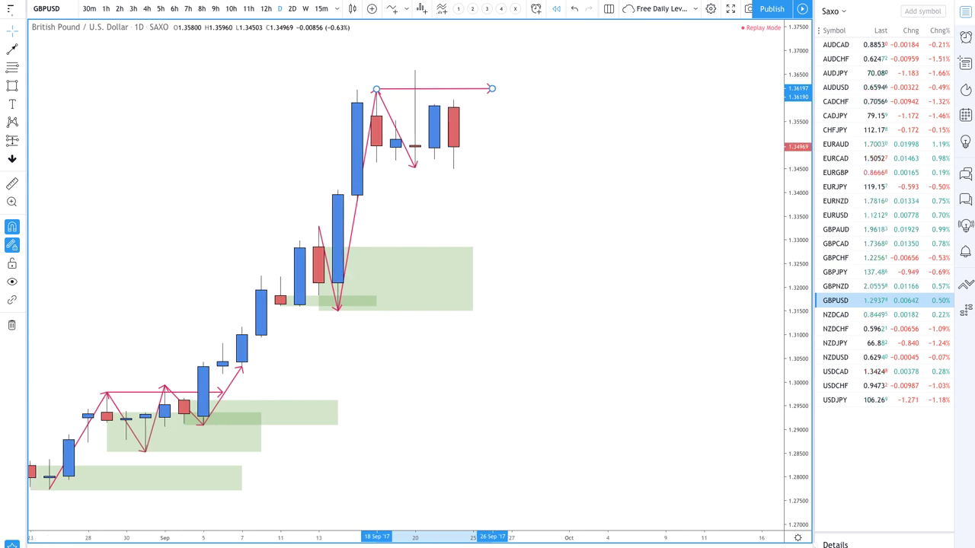
- Add a horizontal arrow extending right from the 20 Sep wick high near 1.3658
left_click(12, 48)
left_click(415, 70)
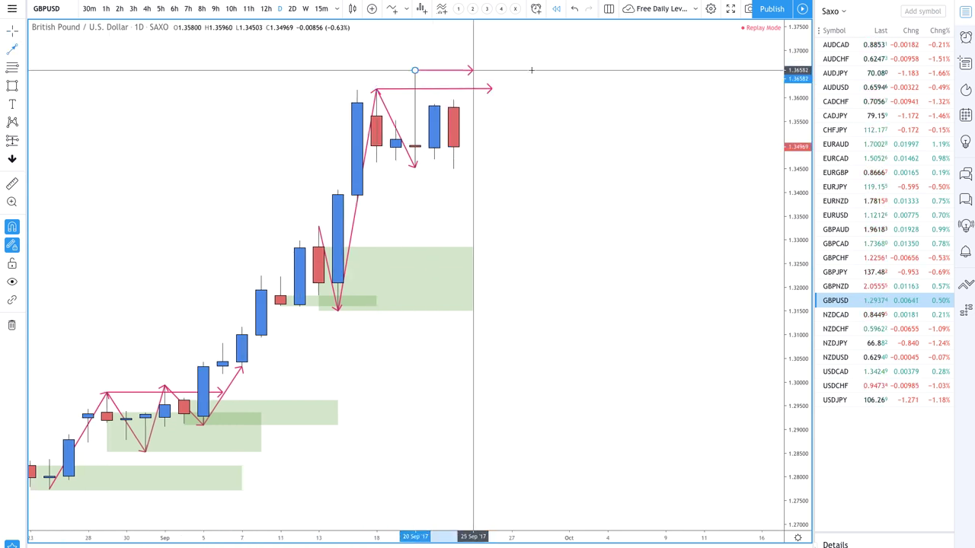
left_click(586, 71)
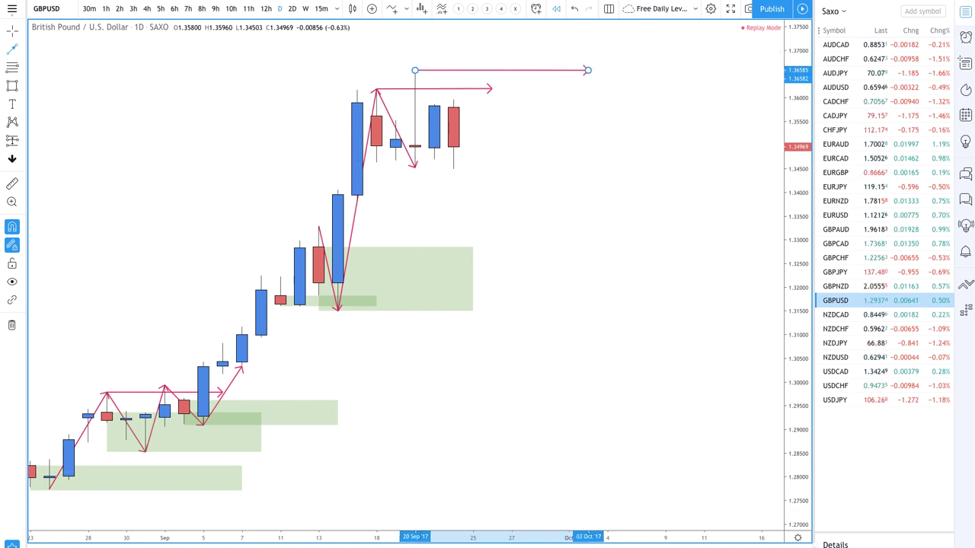
- Step the GBPUSD replay forward bar by bar to 12 Oct and zoom in on the chart
key("shift+Right")
key("shift+Right")
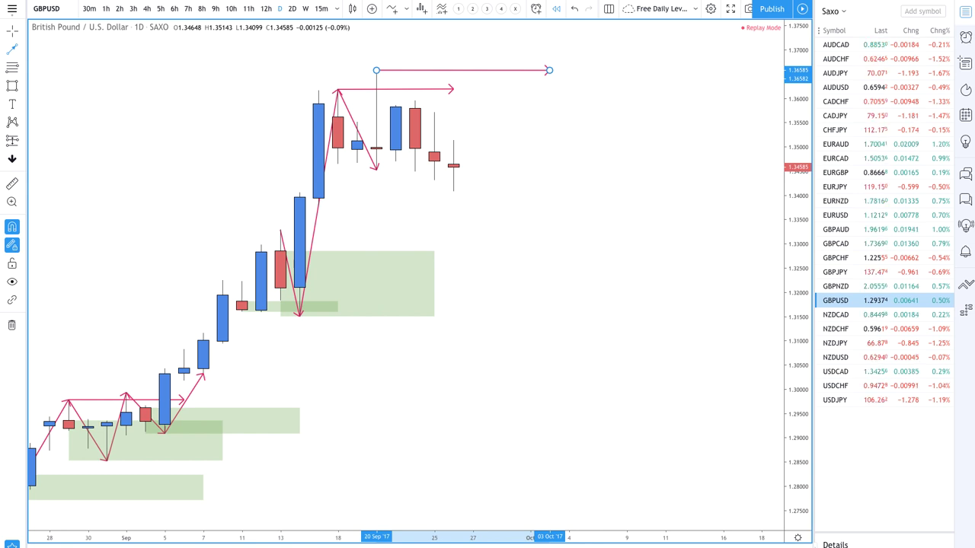
key("shift+Right")
key("shift+Right")
key("shift+Right")
key("shift+Right")
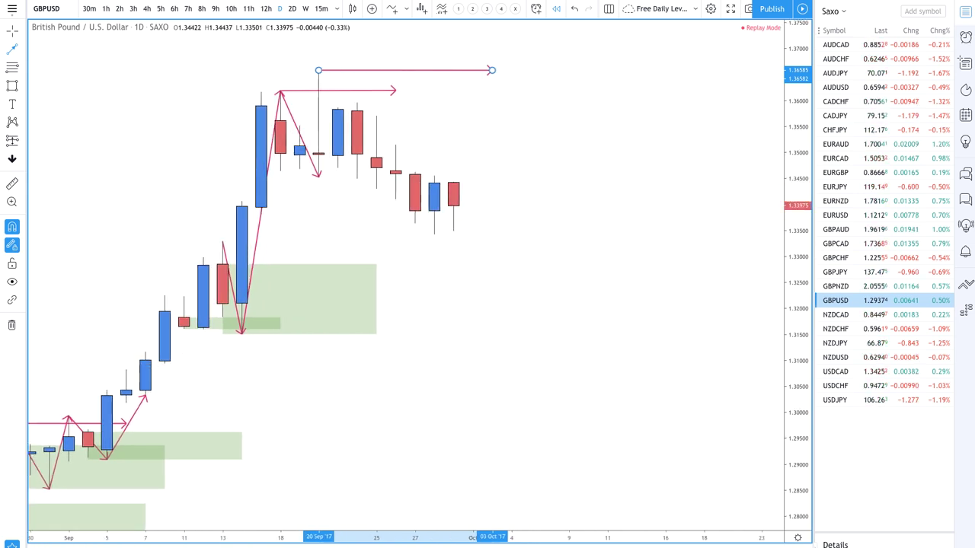
key("shift+Right")
key("shift+Right")
key("shift+Right")
key("shift+Right")
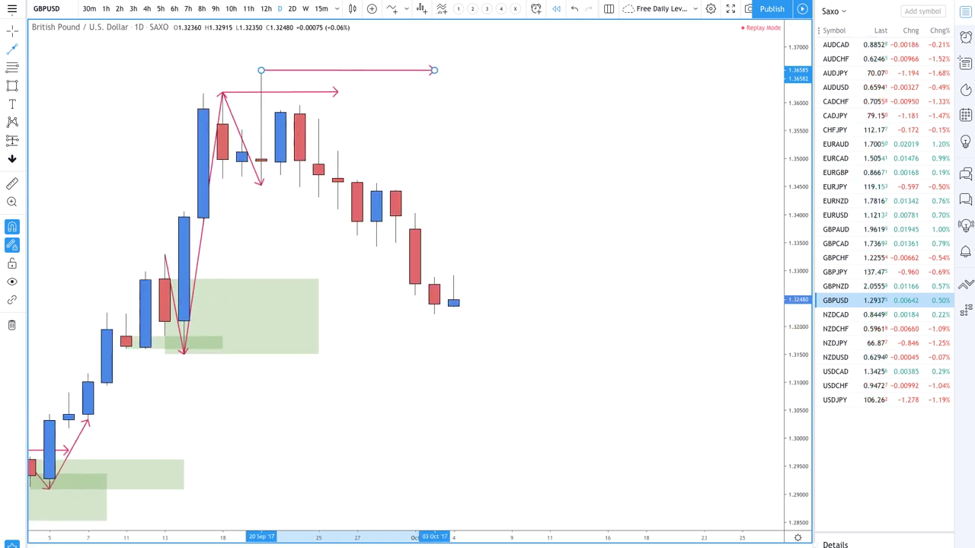
key("shift+Right")
scroll(473, 434, "down", 3)
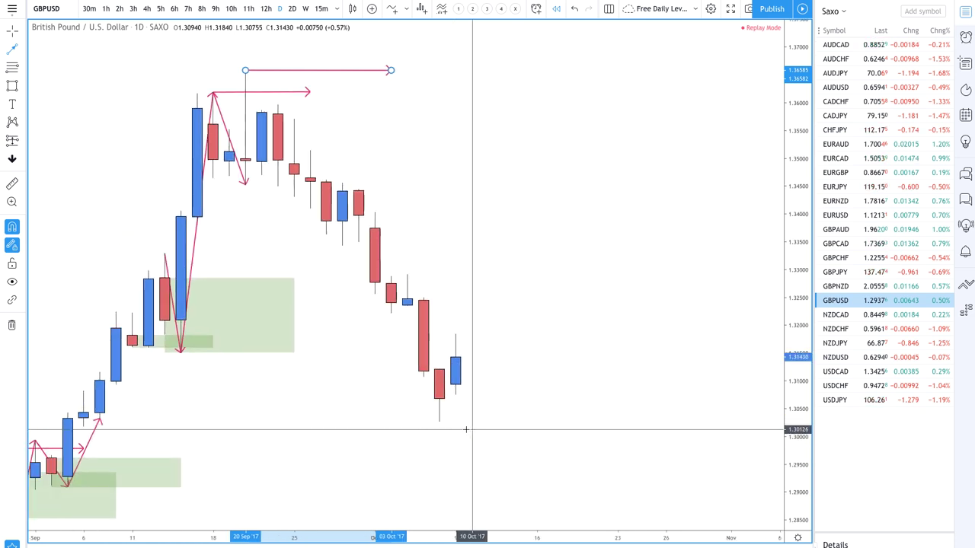
key("shift+Right")
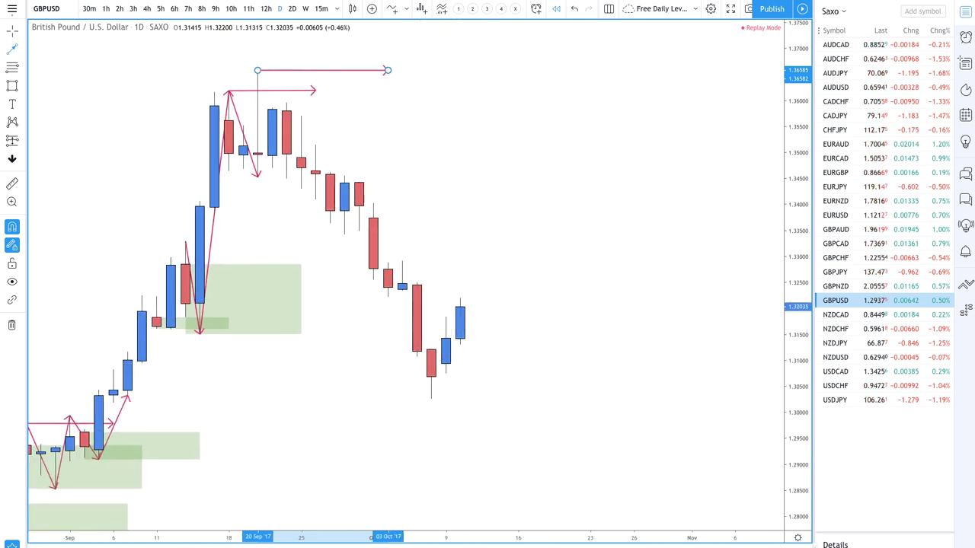
key("shift+Right")
key("shift+Right")
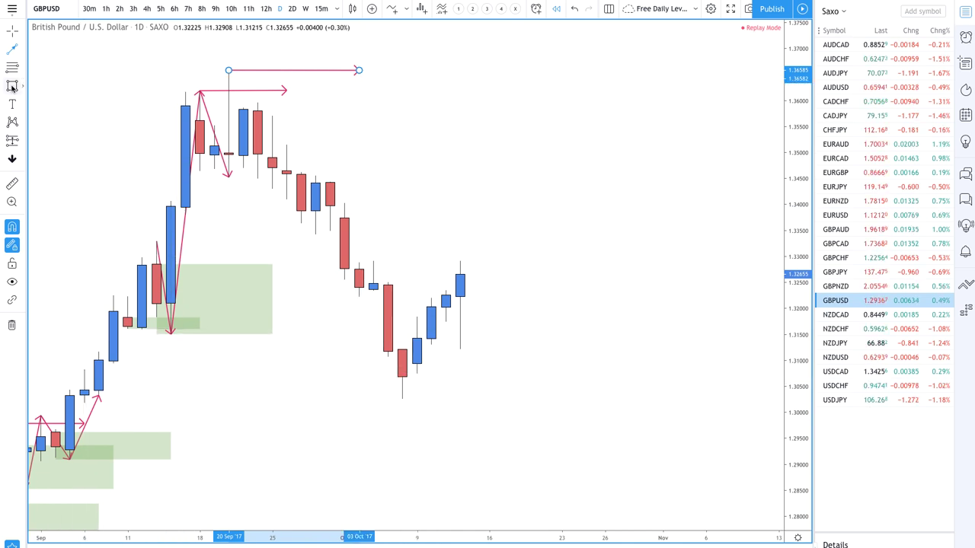
scroll(349, 228, "up", 2)
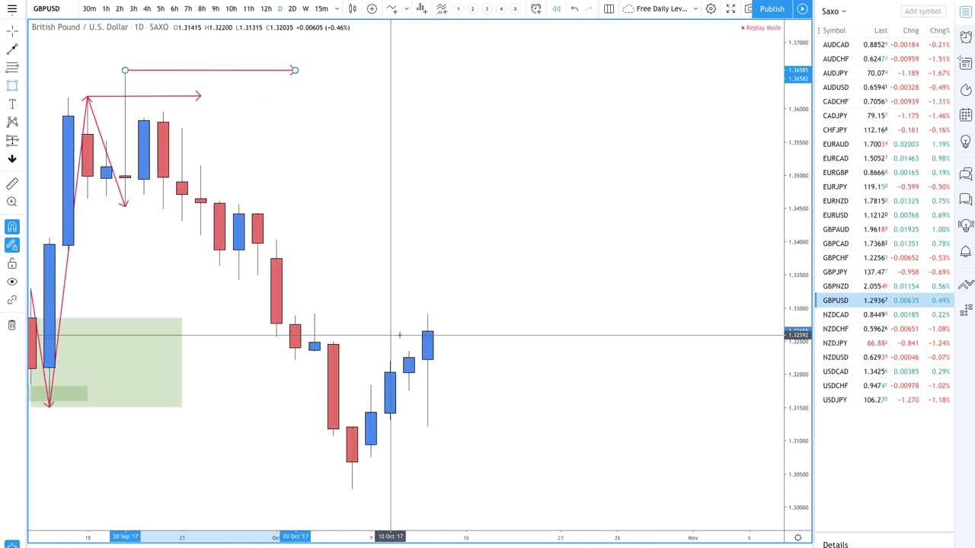
scroll(409, 372, "up", 3)
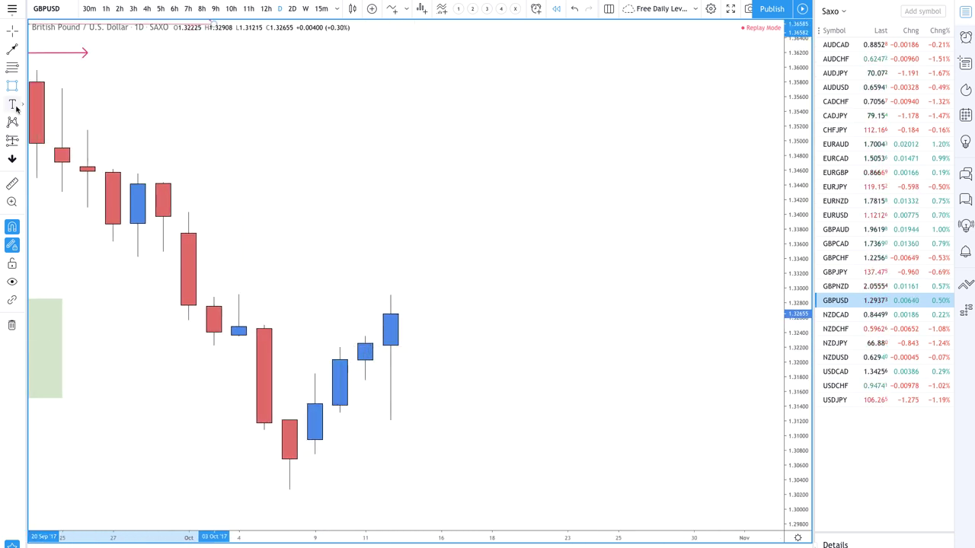
- Draw a pink arrow path from the 6 Oct low to the 11 Oct high and down to the 12 Oct low
left_click(12, 50)
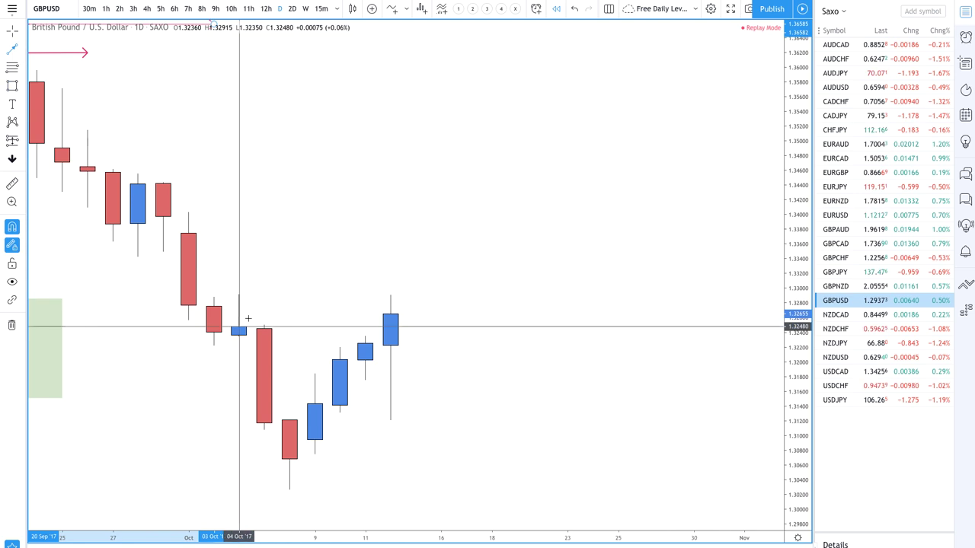
left_click(290, 489)
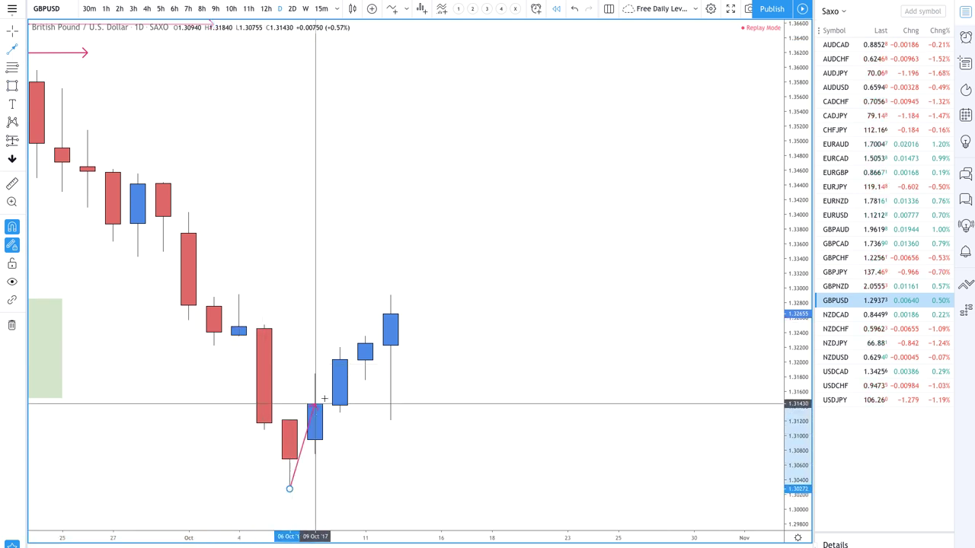
left_click(365, 344)
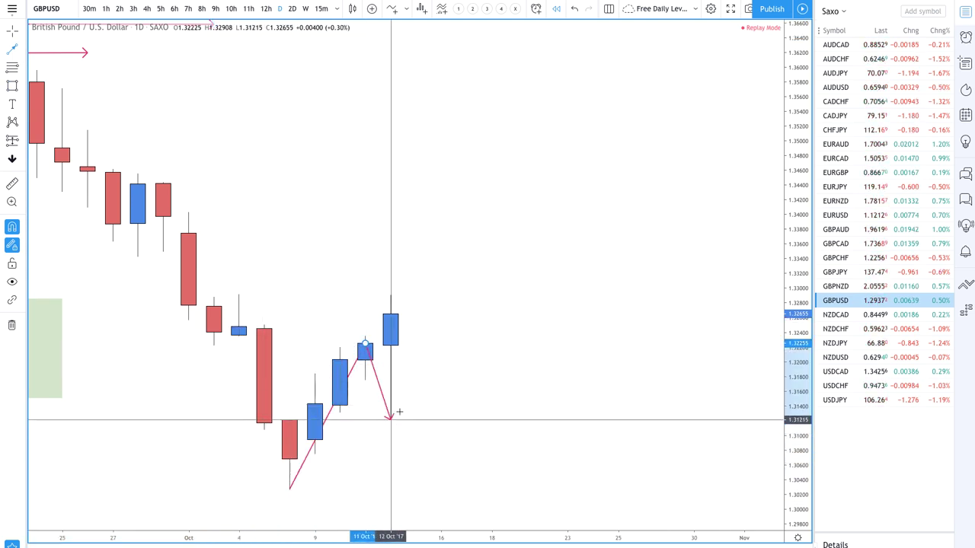
double_click(390, 419)
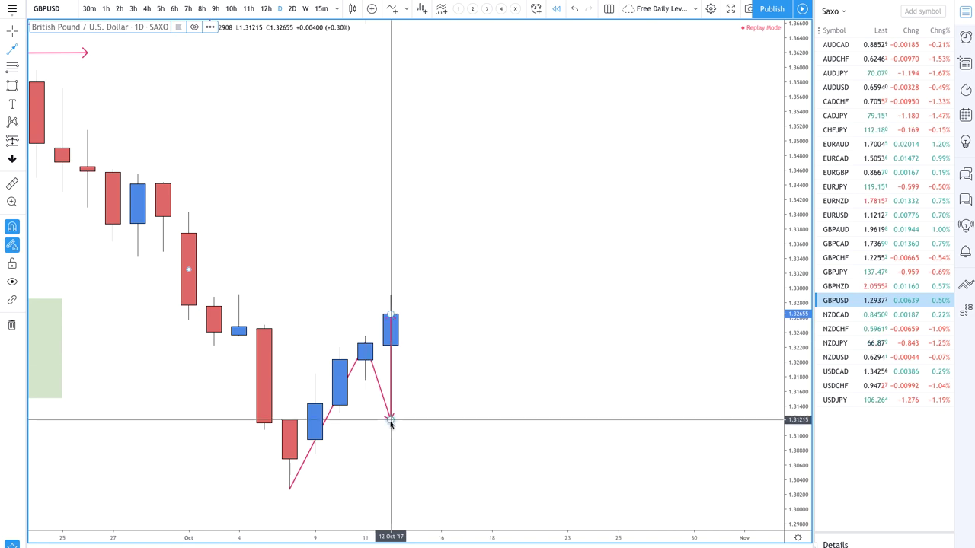
- Draw green zones from the 12 Oct candle and the 6 Oct low, then an arrow up from the 20 Oct low
left_click(13, 87)
left_click(391, 345)
left_click(566, 420)
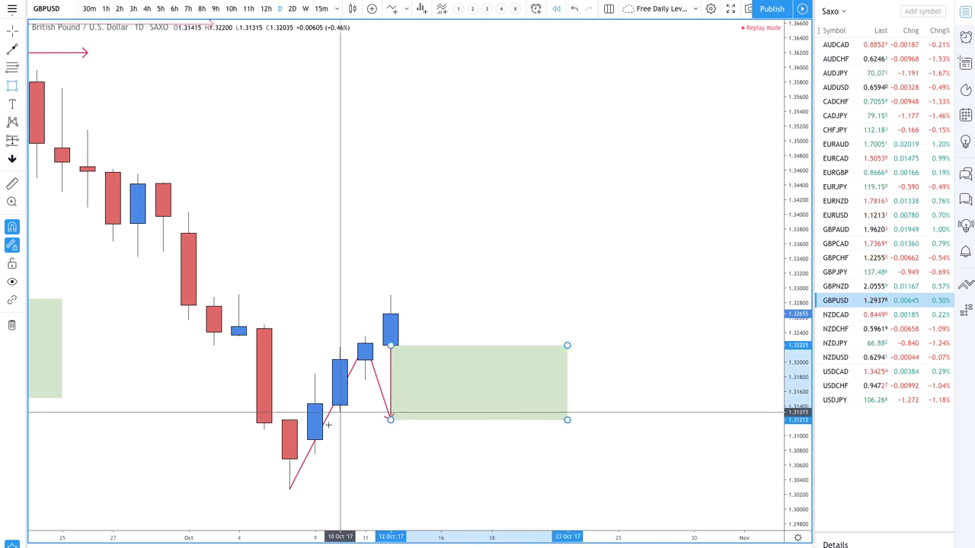
left_click(289, 420)
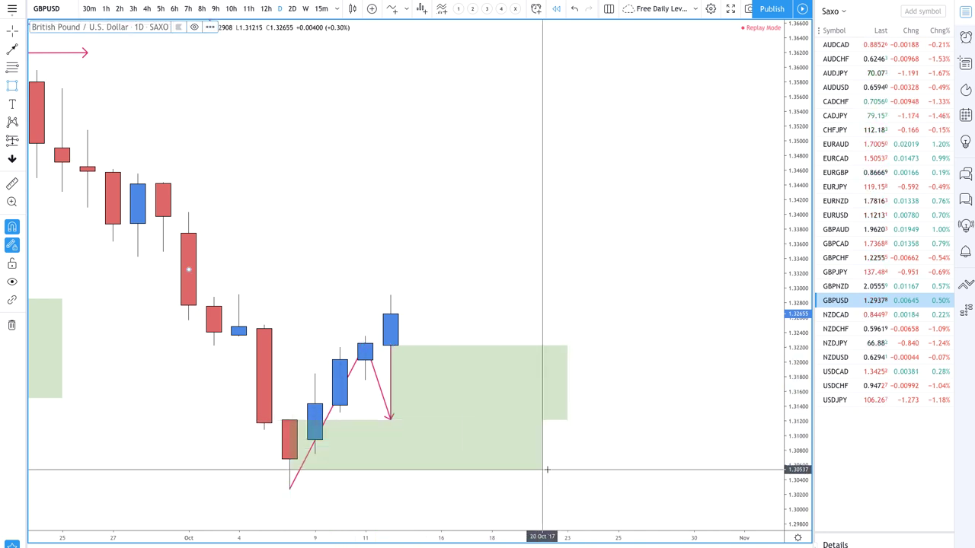
left_click(598, 489)
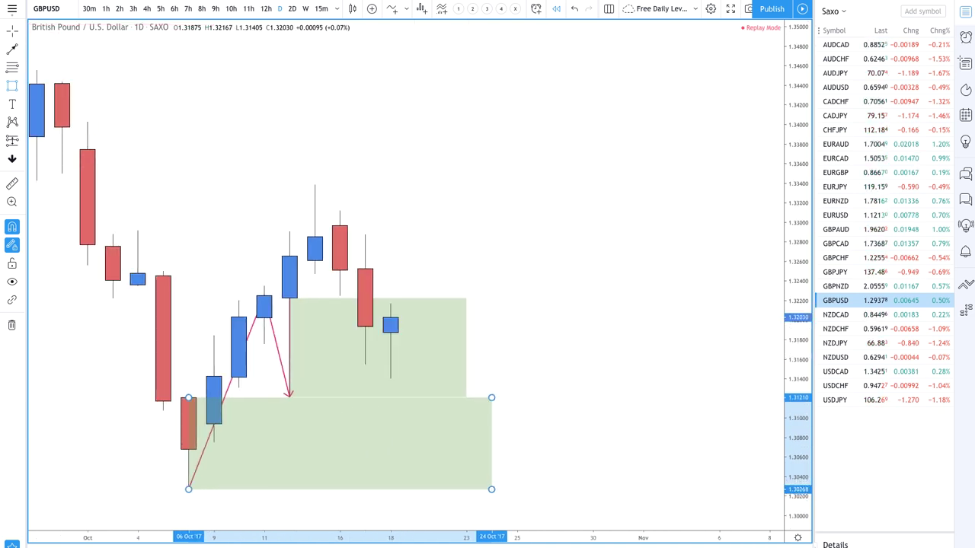
scroll(465, 411, "down", 2)
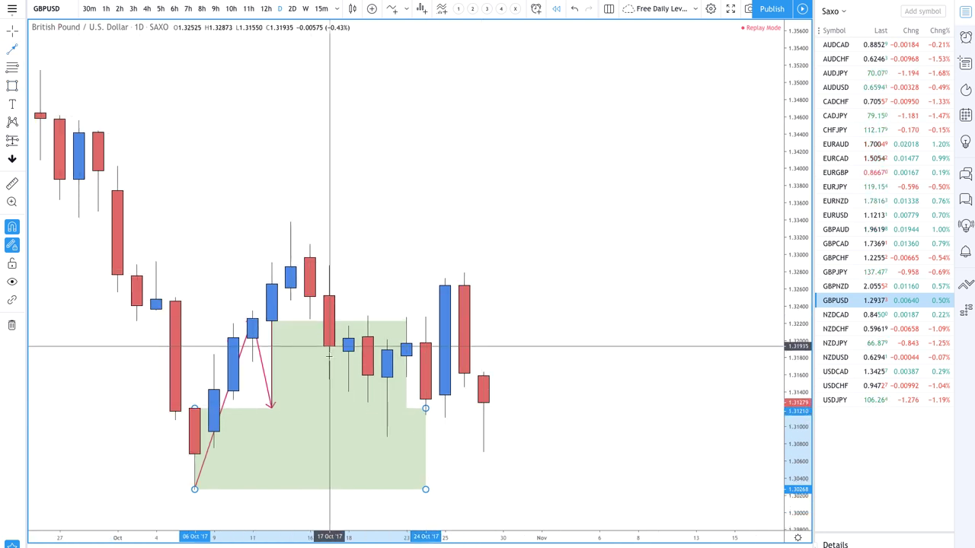
mouse_move(388, 431)
left_mouse_down()
mouse_move(407, 381)
mouse_move(408, 317)
left_mouse_up()
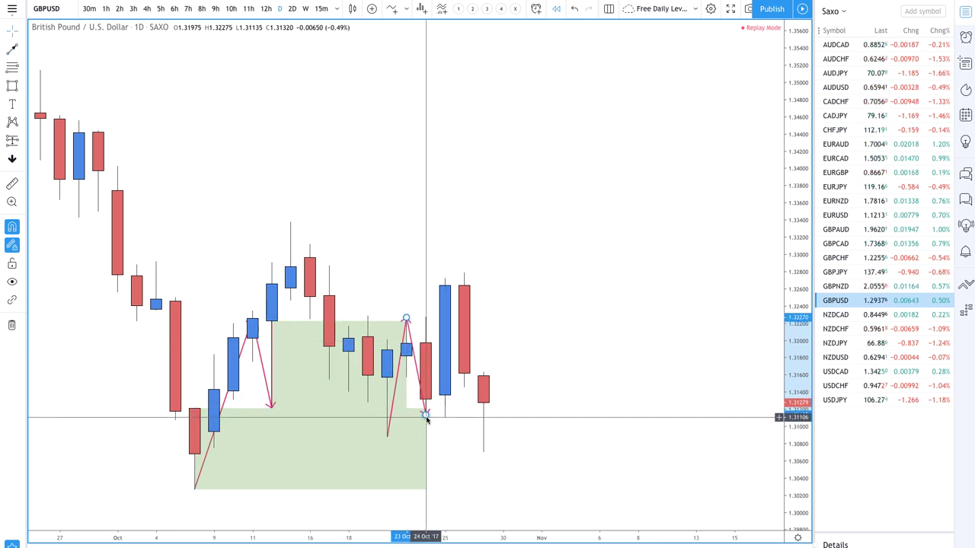
- Finish the path at the 24 Oct low and add an arrow up to the 25 Oct high
double_click(444, 416)
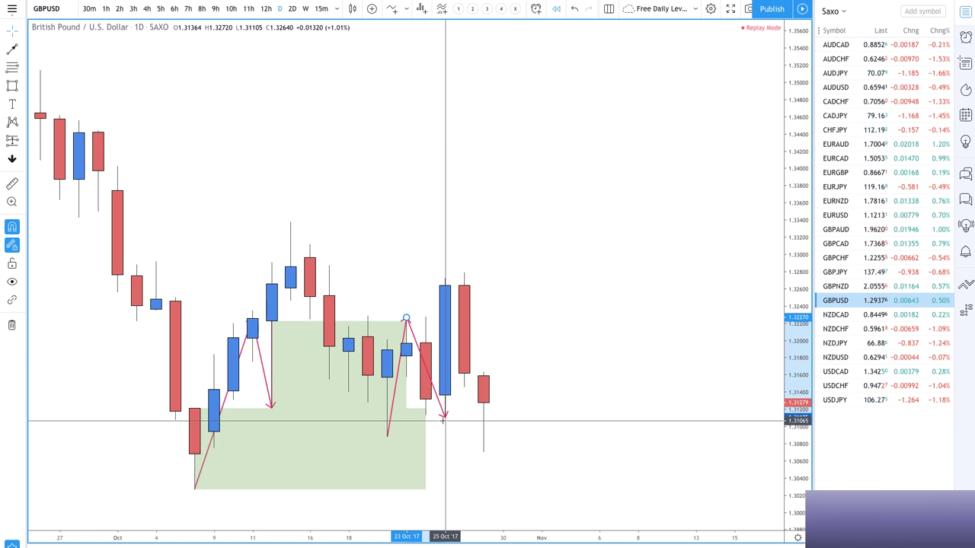
left_click(12, 49)
left_click(444, 417)
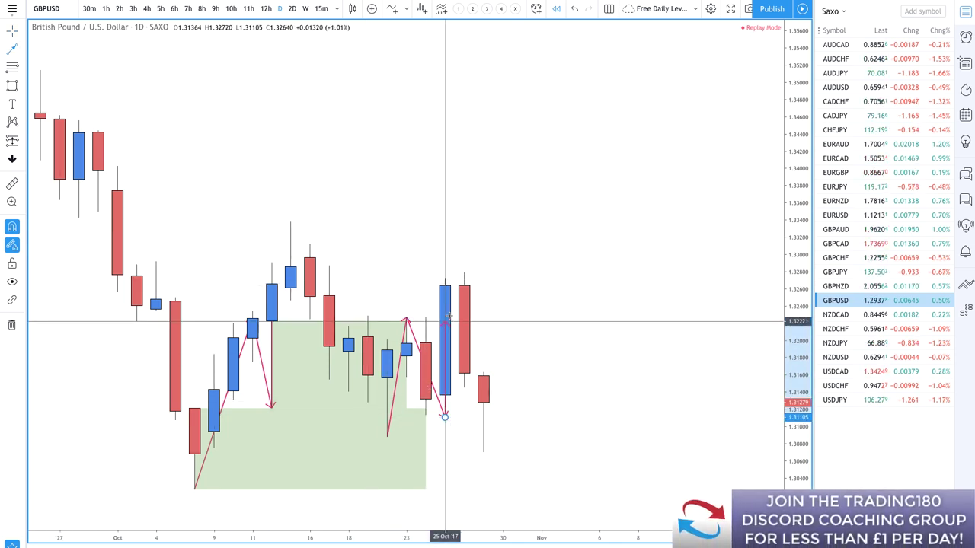
double_click(445, 280)
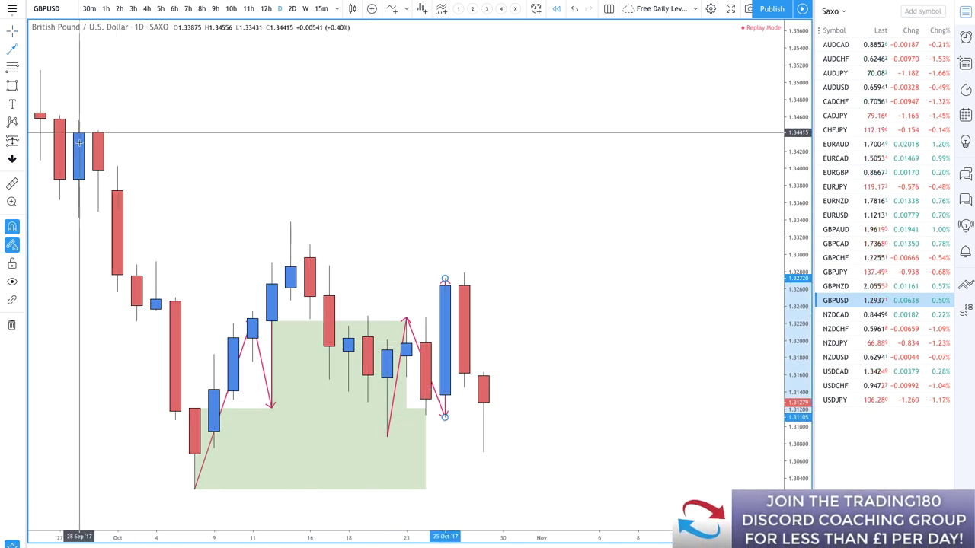
- Draw a zone from 24 Oct to 7 Nov and stretch the lower green zone to 10 Nov
left_click(13, 85)
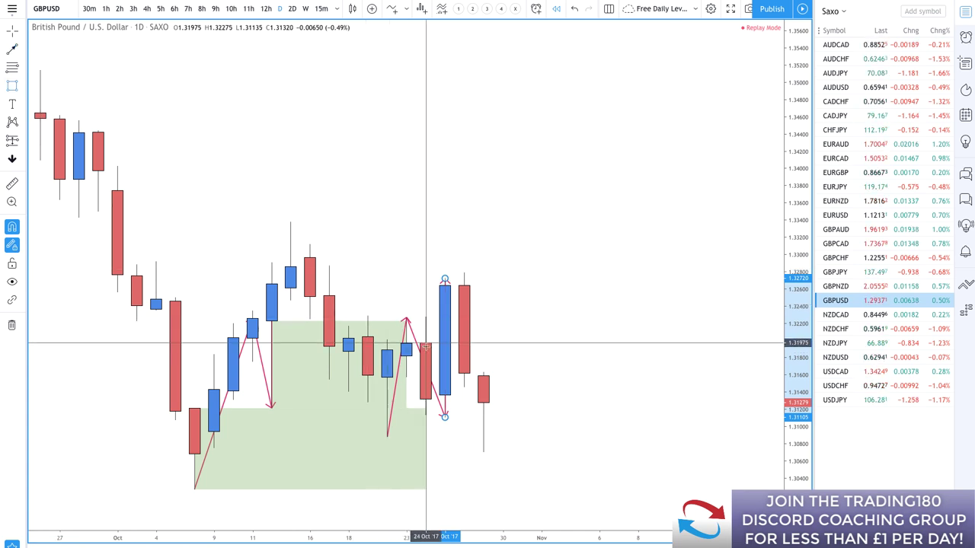
left_click(425, 343)
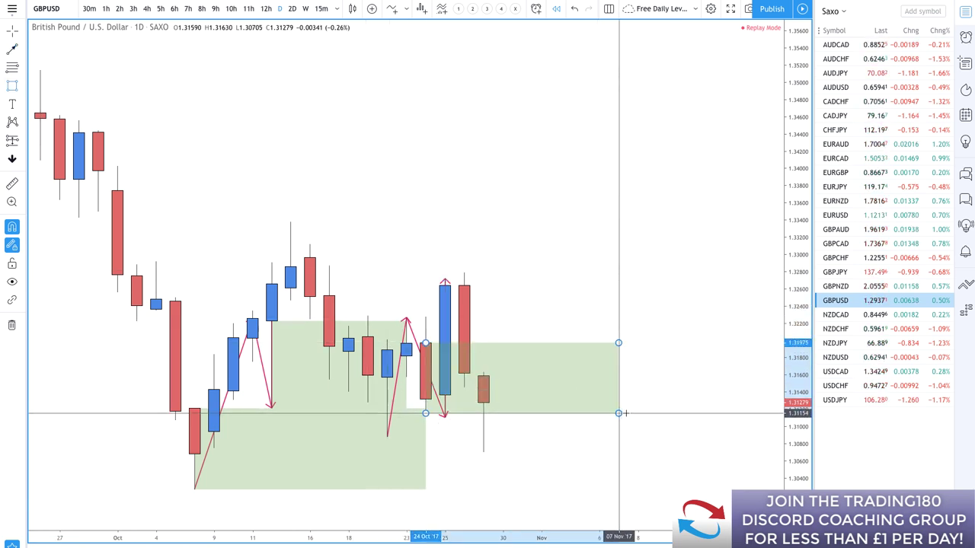
left_click(619, 414)
scroll(383, 374, "down", 2)
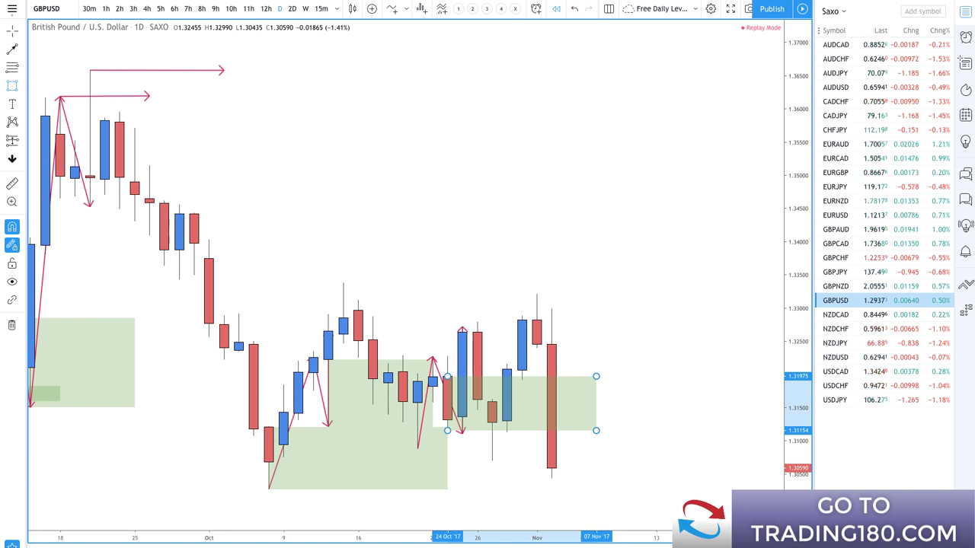
scroll(475, 429, "up", 3)
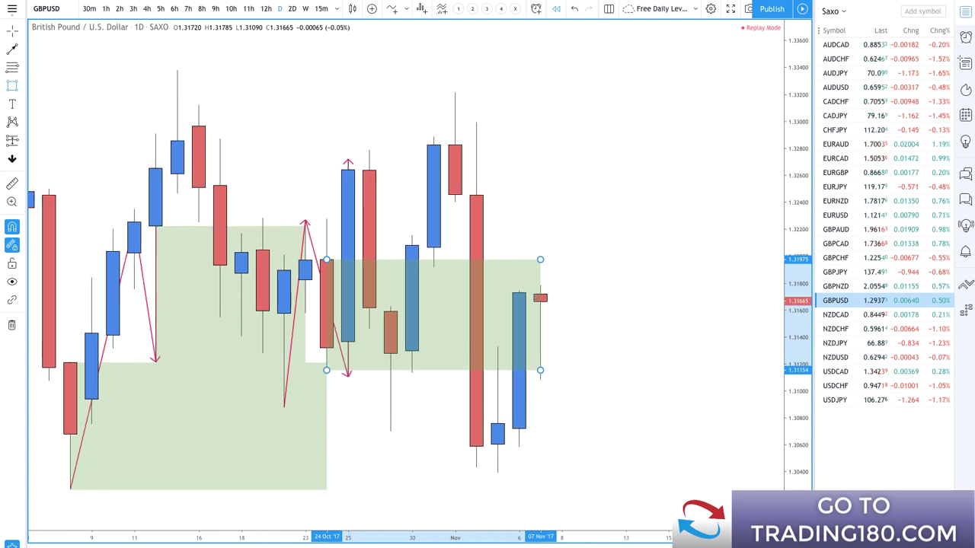
left_click_drag(326, 488, 598, 486)
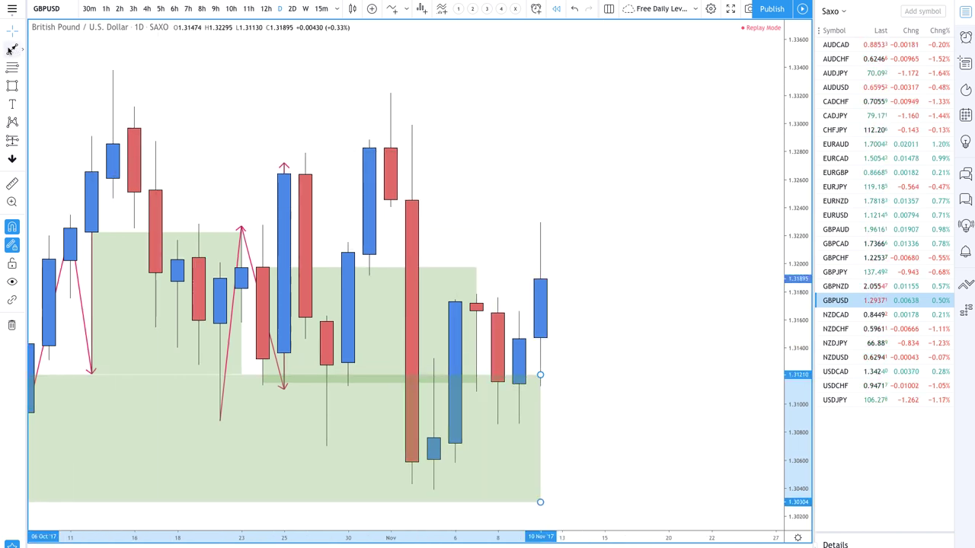
- Trace a pink path from the 3 Nov low via the 7 Nov high and 8 Nov low to above 10 Nov
left_click(434, 488)
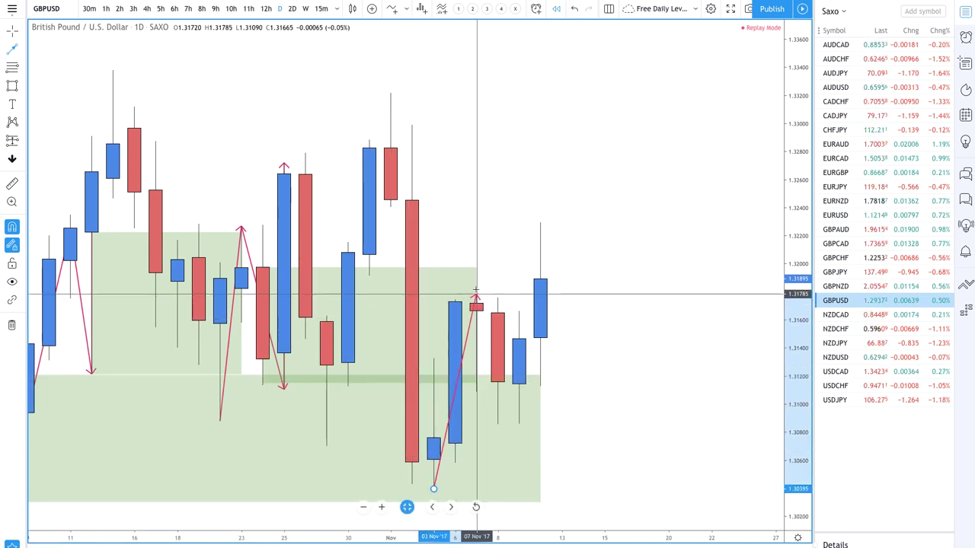
left_click(477, 296)
left_click(496, 424)
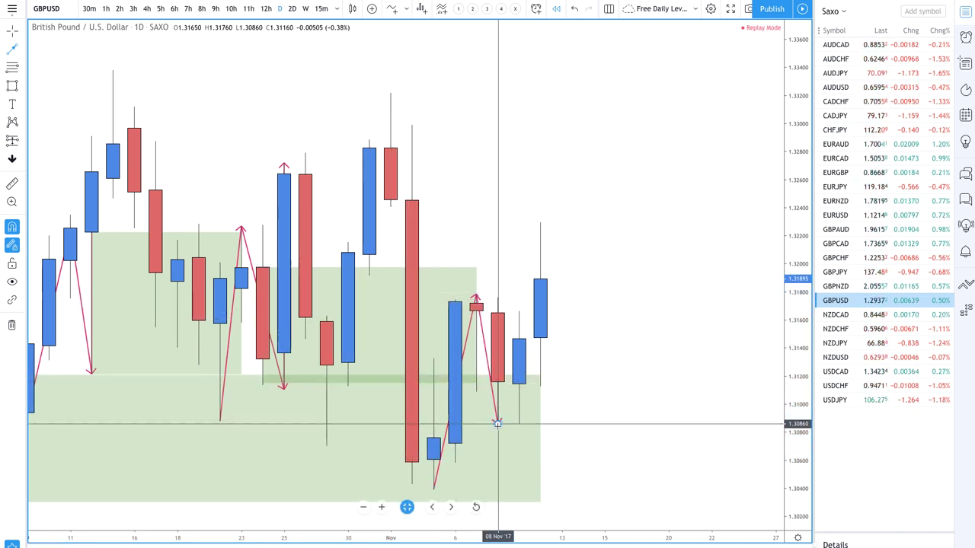
double_click(541, 226)
- Add a horizontal arrow from the 7 Nov high and delete the zone starting at 24 Oct
left_click(476, 294)
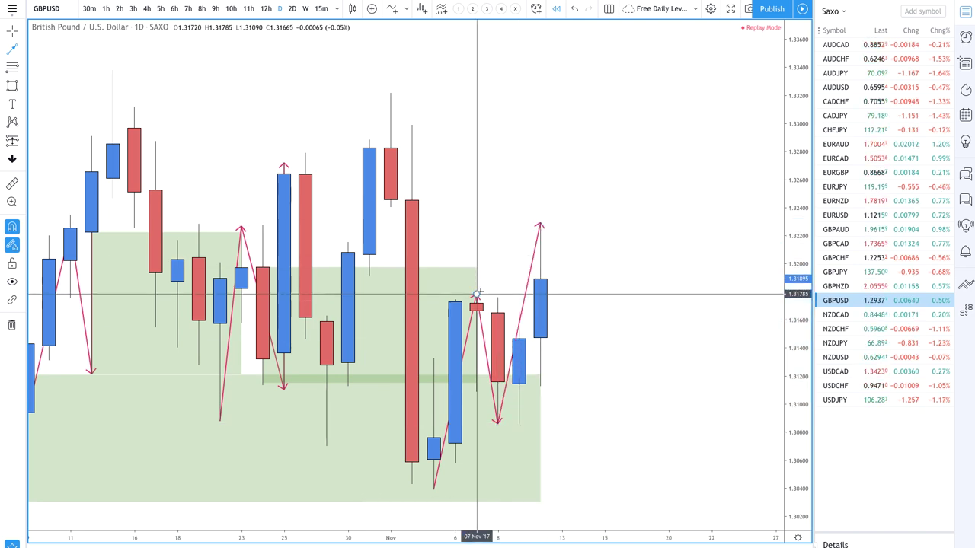
double_click(624, 293)
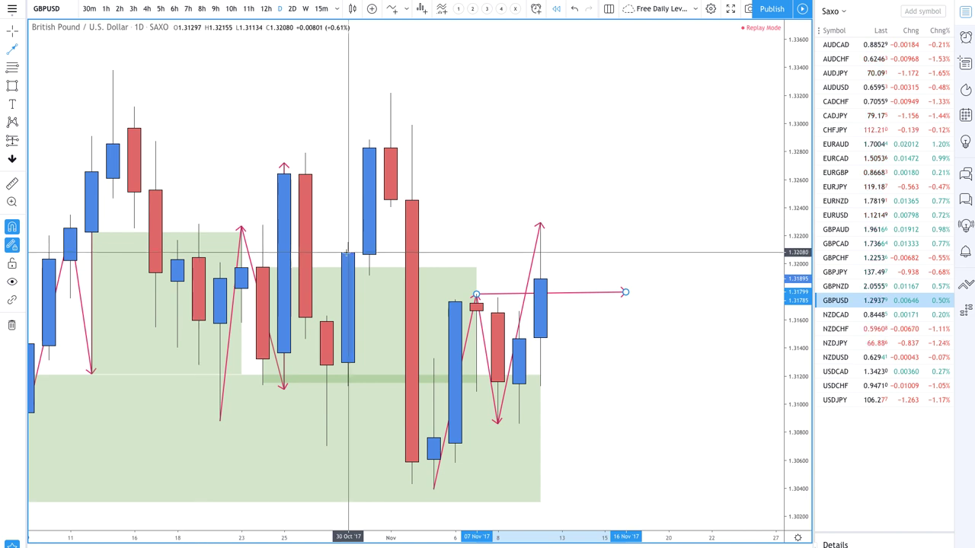
left_click(384, 271)
key("Delete")
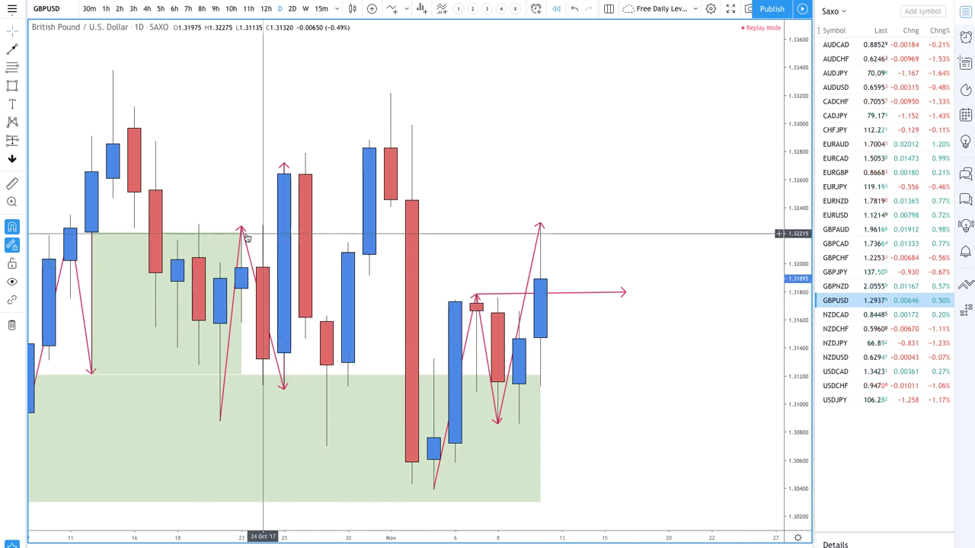
- Delete the upper-left and large lower green zones
left_click(238, 373)
key("Delete")
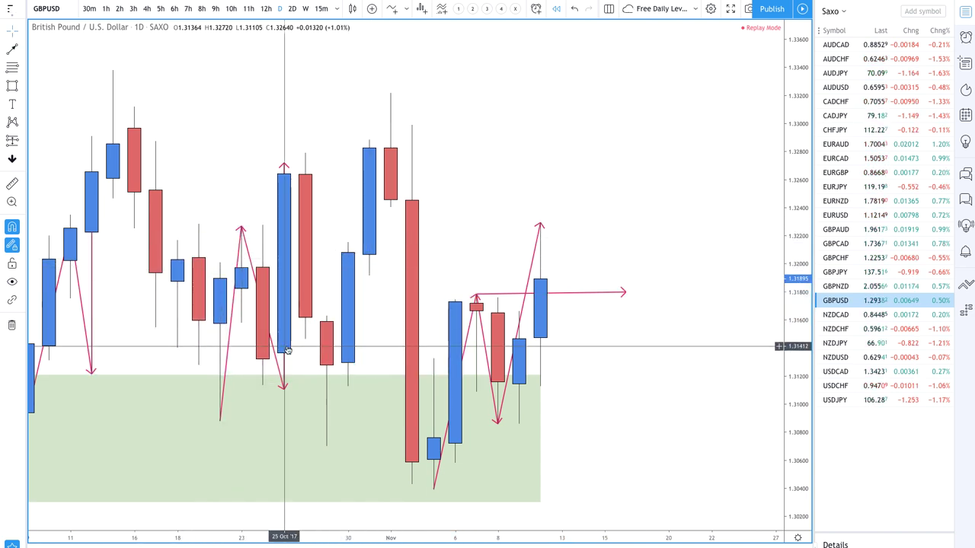
left_click(243, 374)
key("Delete")
- Draw one green zone from 6 Oct to 17 Nov spanning about 1.3027 to 1.3165
scroll(428, 431, "down", 2)
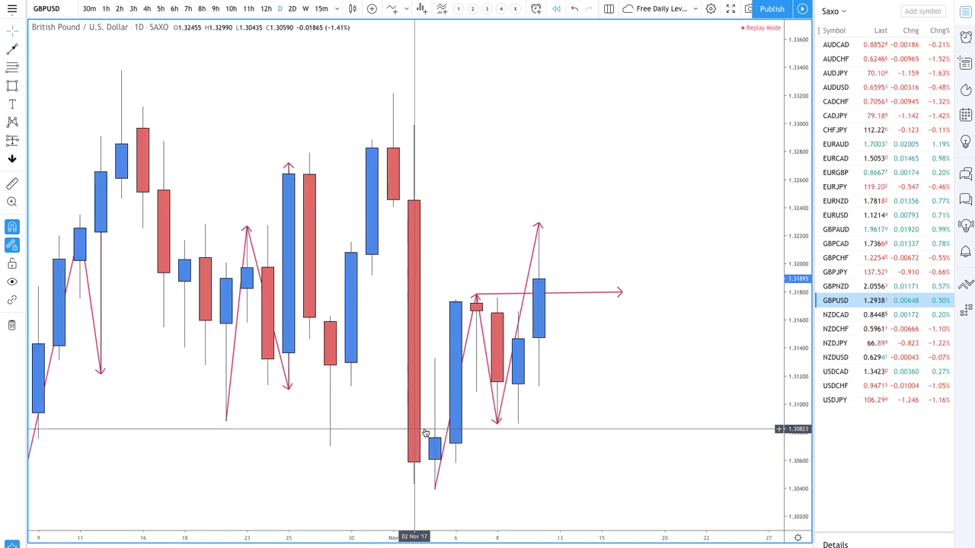
left_click(12, 86)
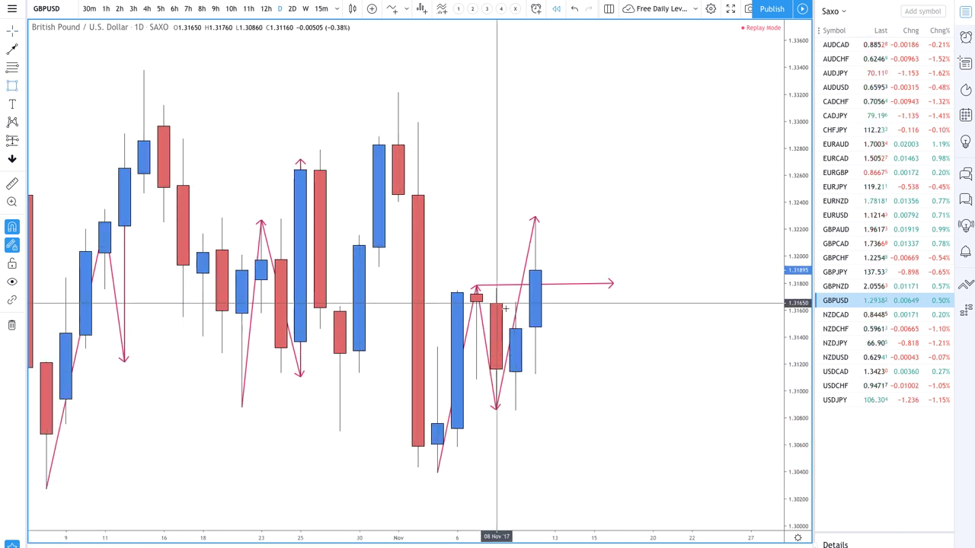
mouse_move(499, 305)
left_mouse_down()
mouse_move(536, 368)
mouse_move(555, 431)
mouse_move(548, 463)
mouse_move(577, 480)
mouse_move(505, 481)
mouse_move(651, 479)
left_mouse_up()
scroll(564, 472, "down", 2)
left_click_drag(473, 301, 697, 472)
key("Escape")
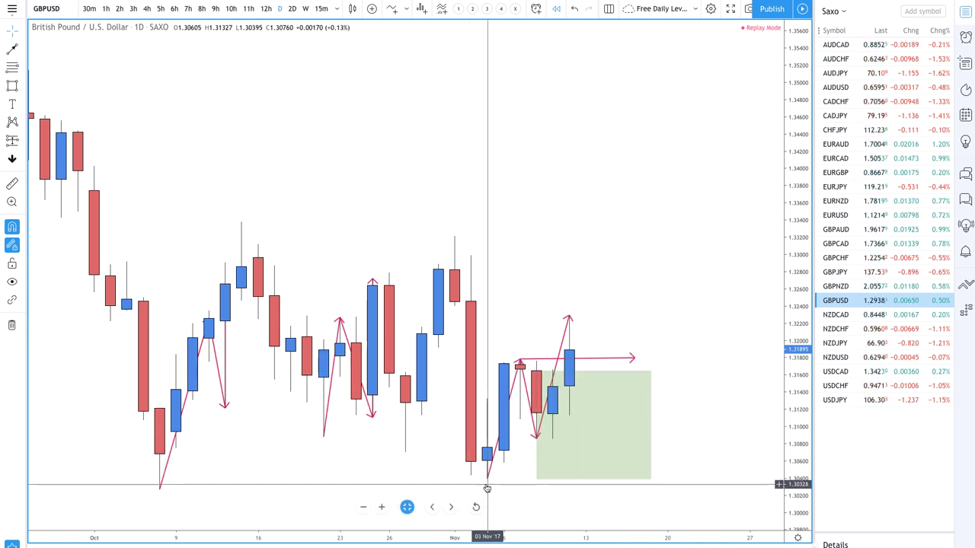
left_click_drag(537, 480, 159, 489)
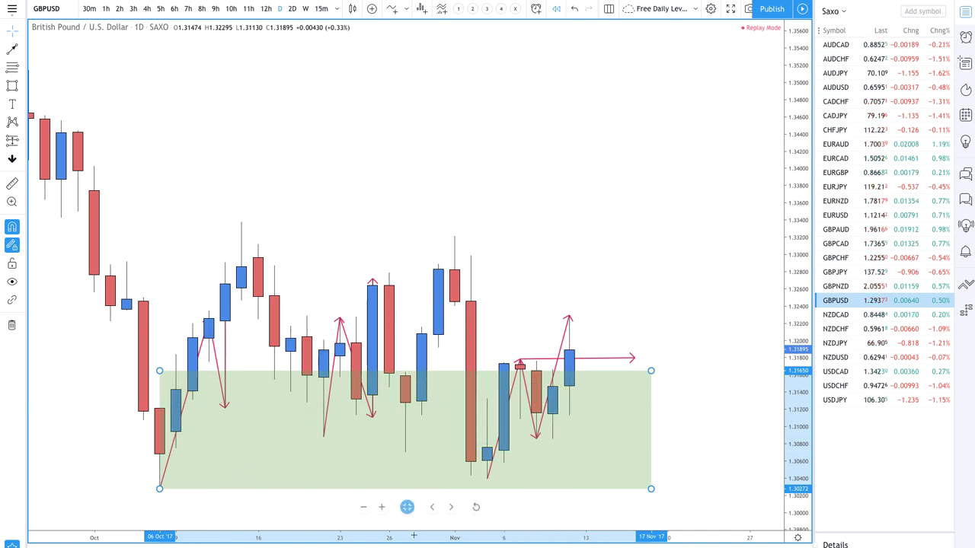
left_click(12, 49)
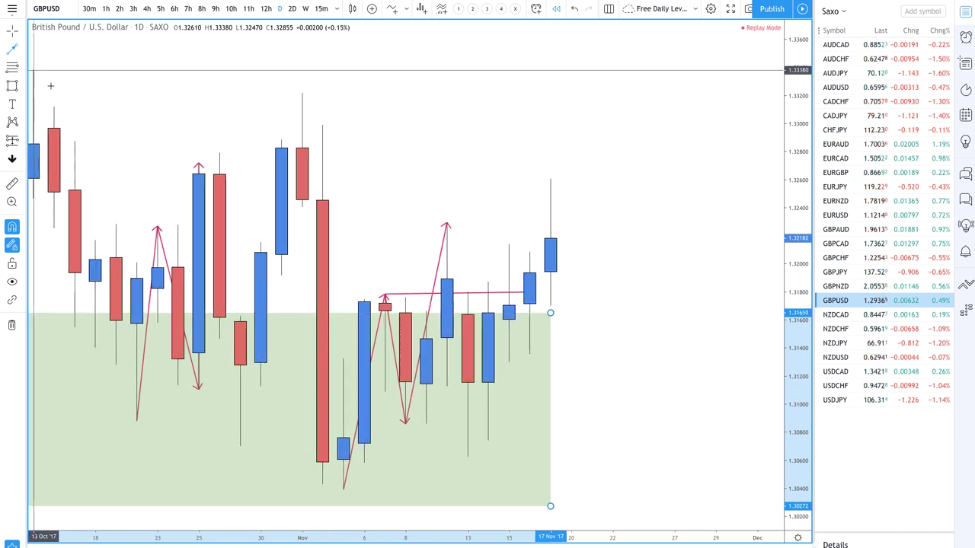
- Draw pink arrows from the 10 Nov high down to the 13 Nov low and up to 1.3260
left_click(9, 51)
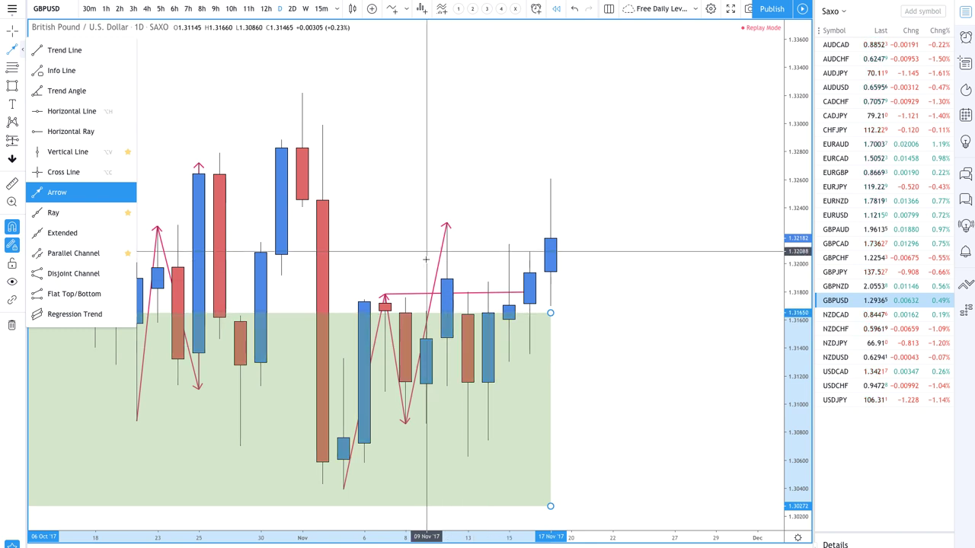
left_click(448, 225)
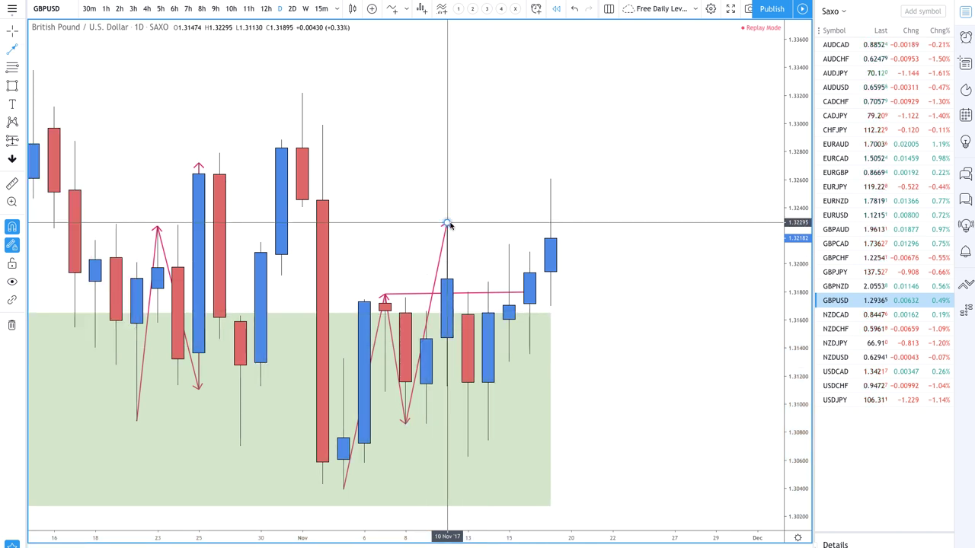
left_click(467, 455)
double_click(549, 179)
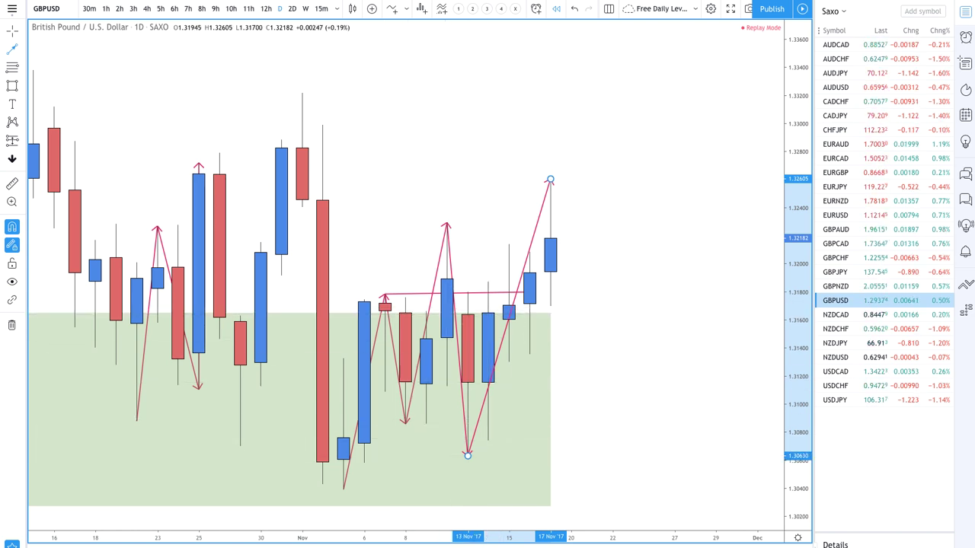
- Advance the replay four more daily bars
key("shift+Right")
key("shift+Right")
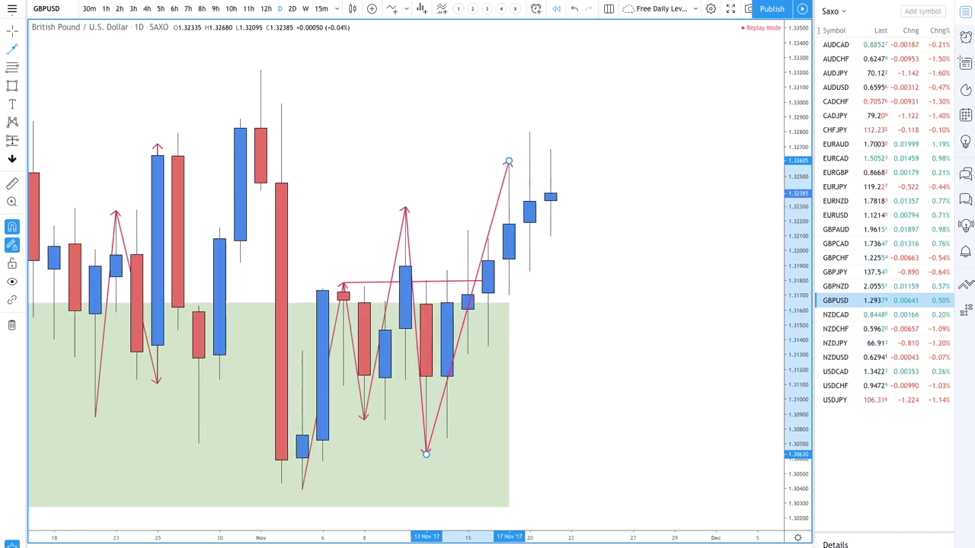
key("shift+Right")
key("shift+Right")
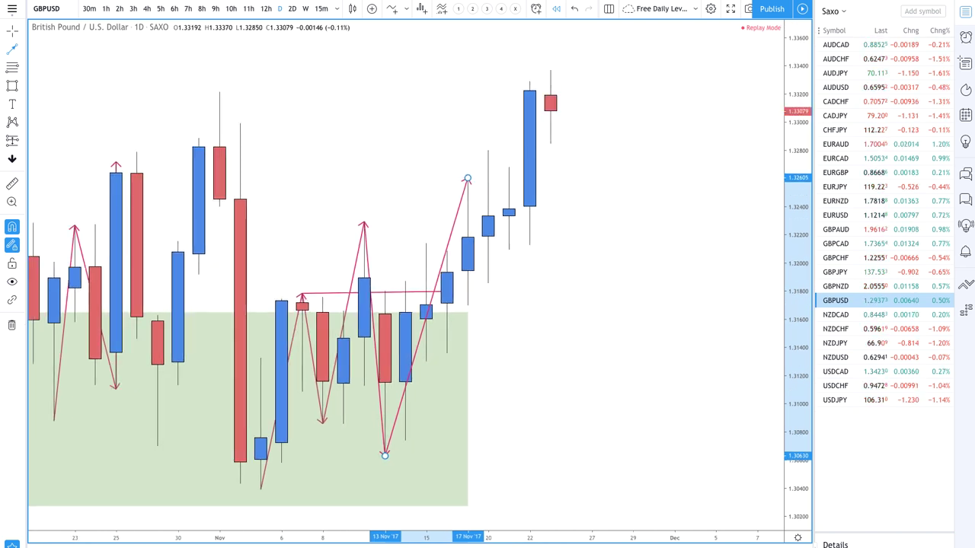
key("shift+Right")
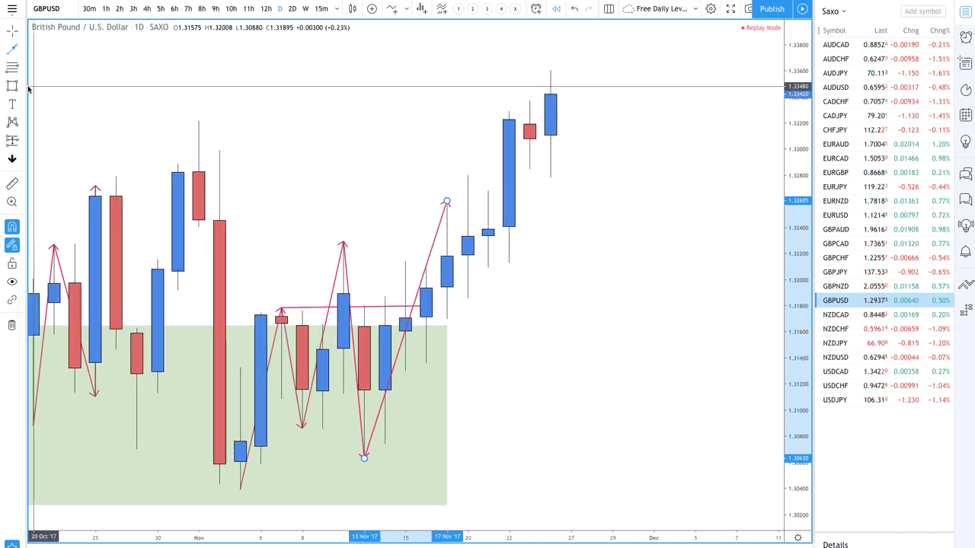
- Draw a green zone from the 23 Nov candle and advance the replay one bar
left_click(529, 124)
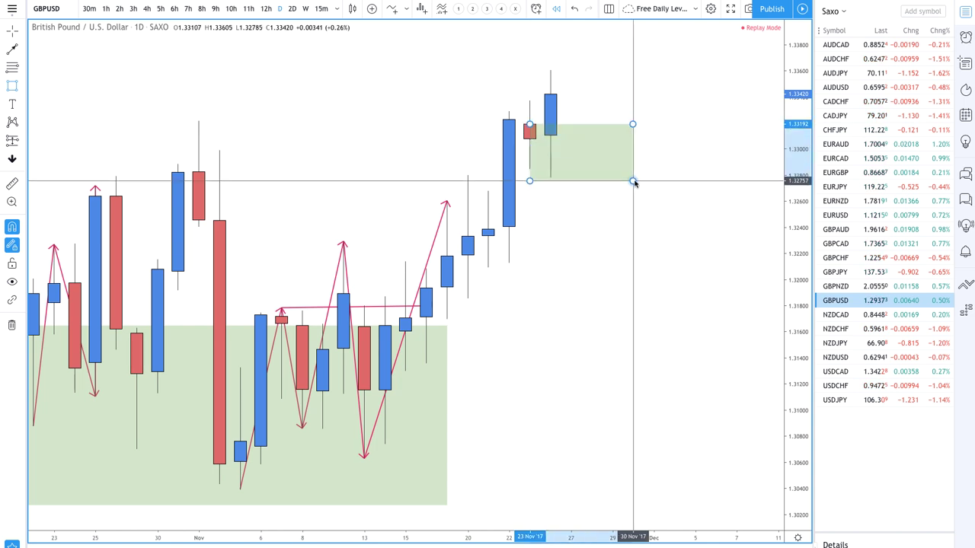
left_click(633, 176)
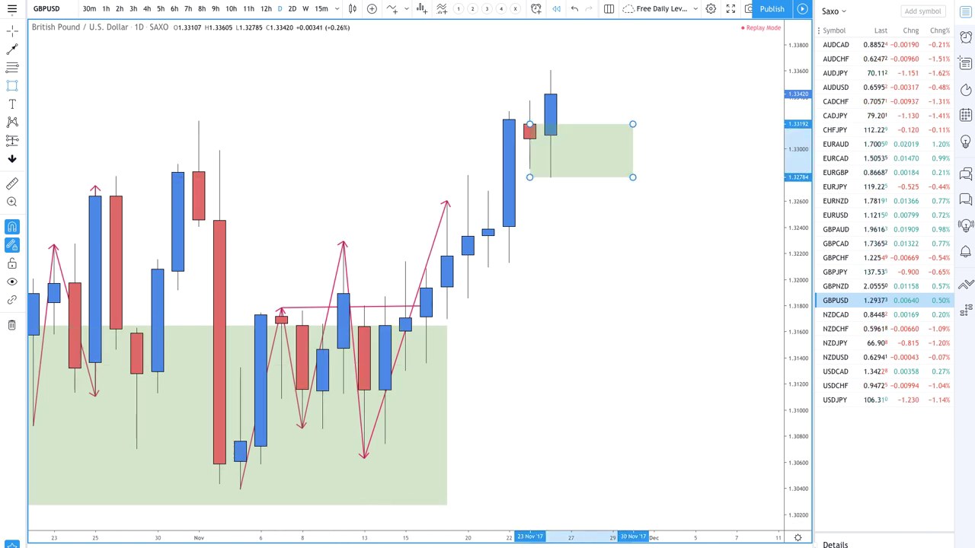
key("shift+Right")
key("shift+Right")
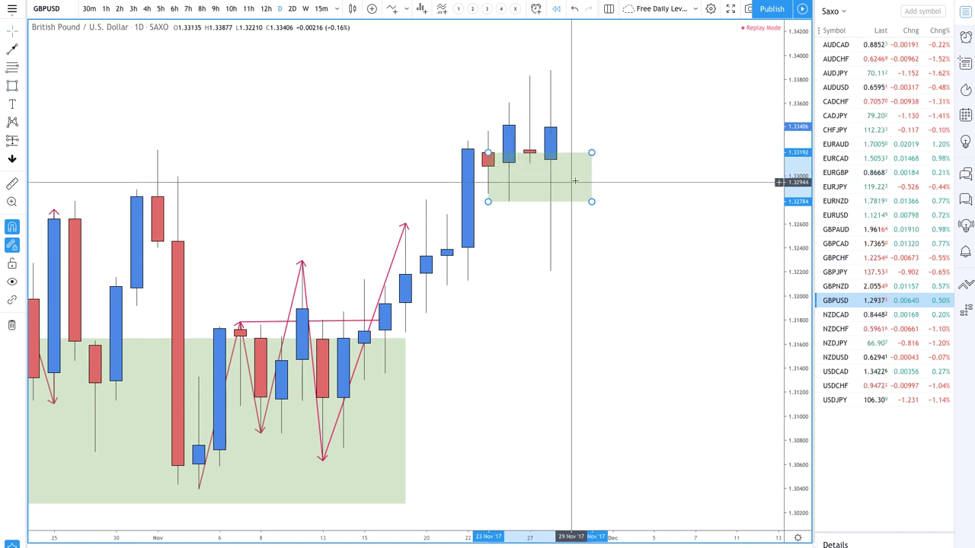
- Draw a green zone from the 27 Nov candle down to about 1.3221
left_click(11, 85)
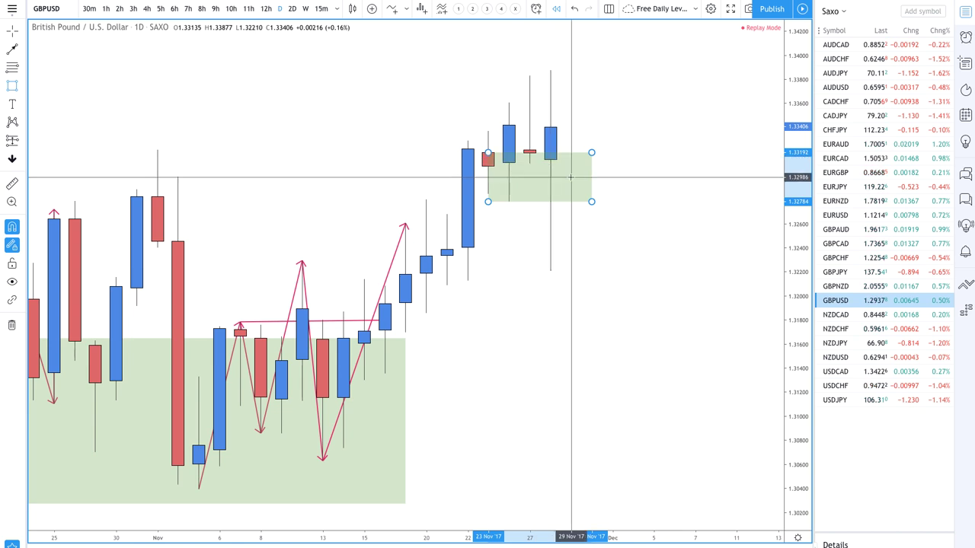
scroll(582, 157, "up", 2)
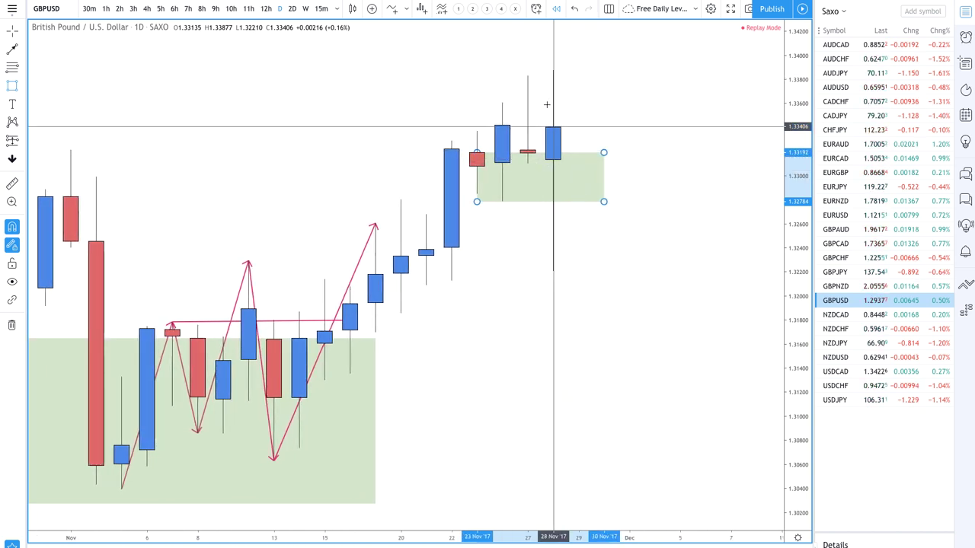
left_click(528, 150)
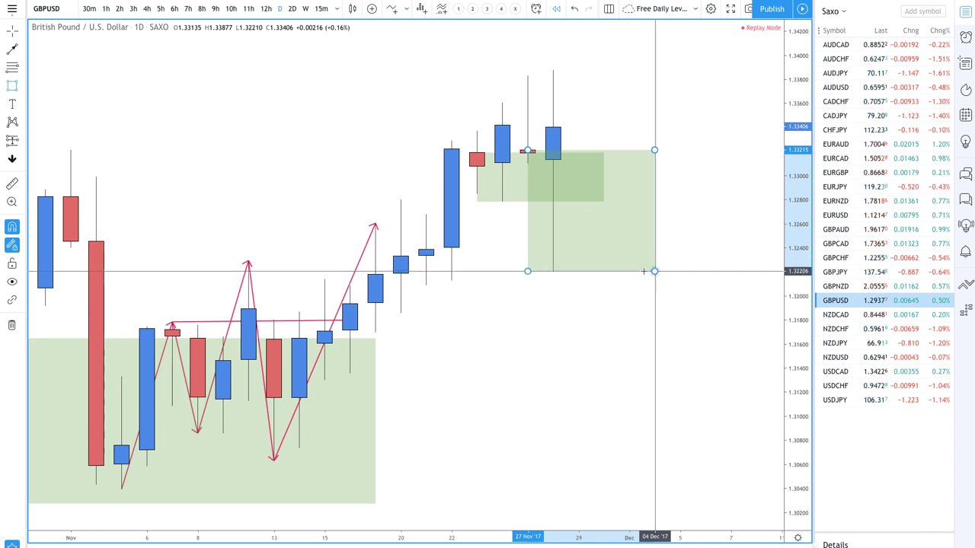
left_click(705, 272)
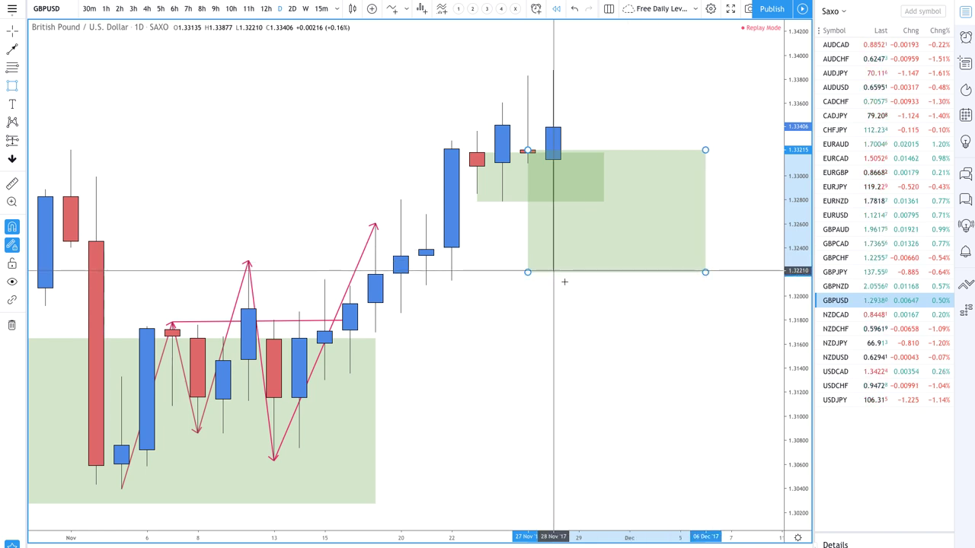
- Step the replay forward five bars to 7 Dec, near 1.3474
key("shift+Right")
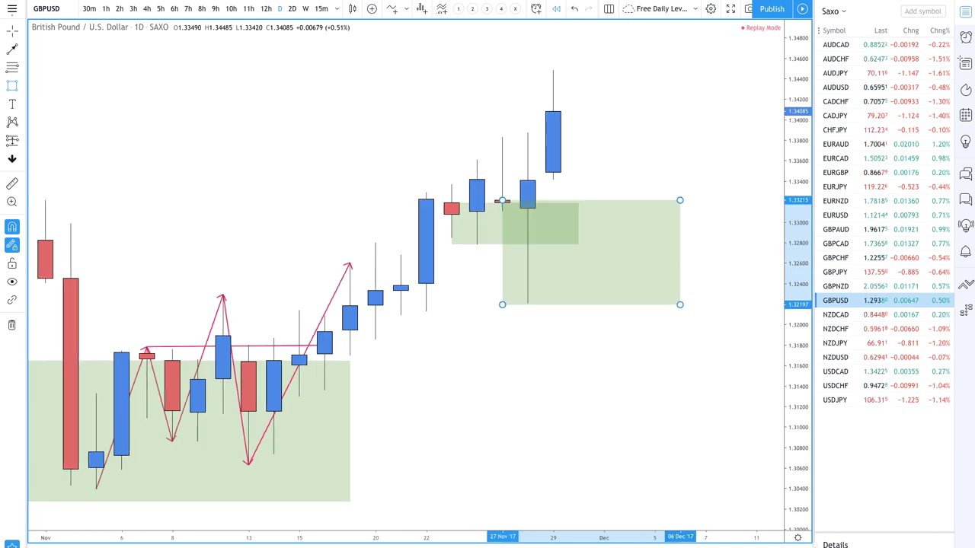
key("shift+Right")
key("shift+Right")
key("shift+Right")
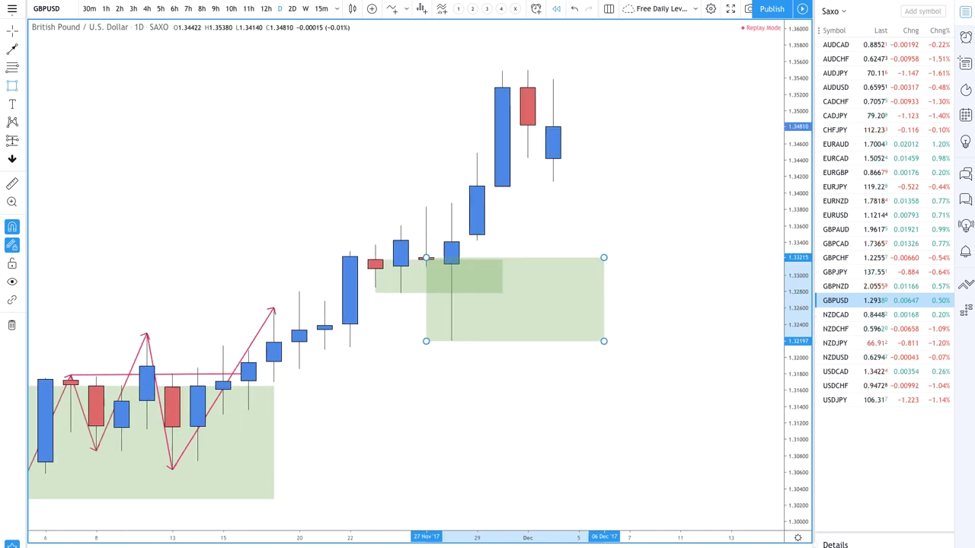
key("shift+Right")
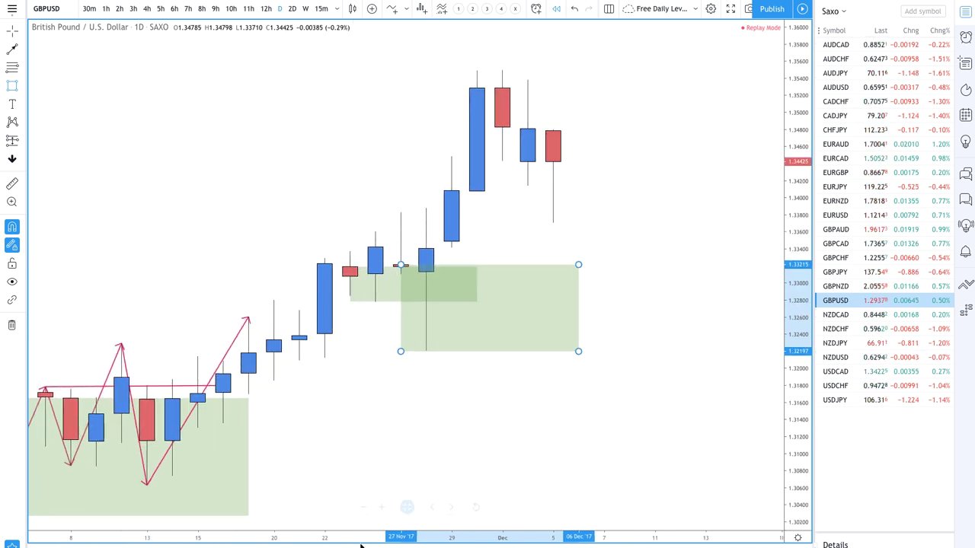
key("shift+Right")
key("shift+Right")
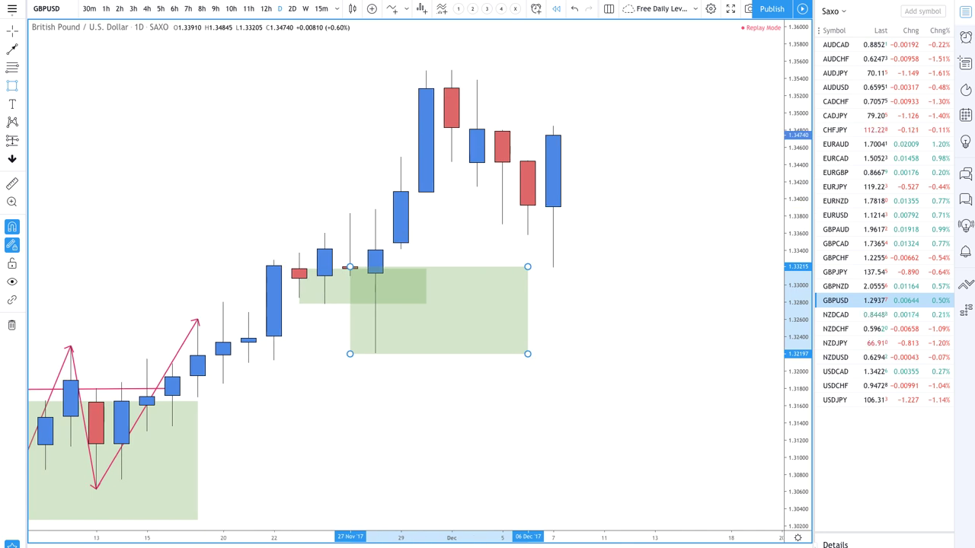
key("shift+Right")
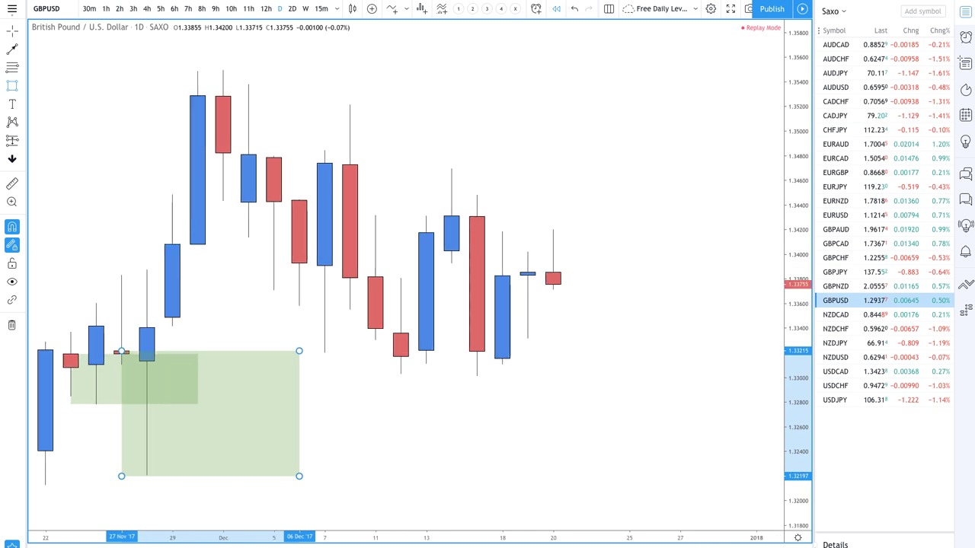
- Trace a pink path from the December low up near 1.347, down to 15 Dec, up to 1.3420
left_click(12, 50)
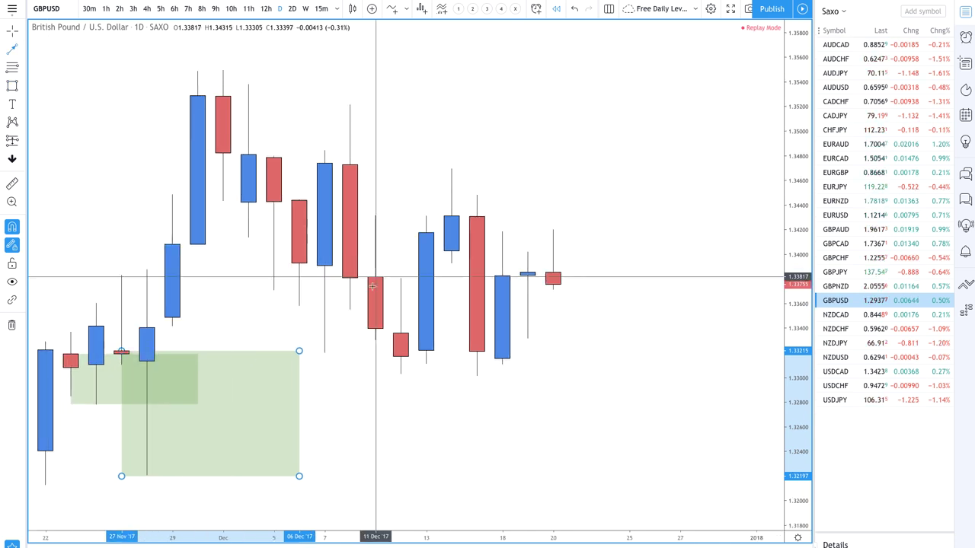
left_click(400, 372)
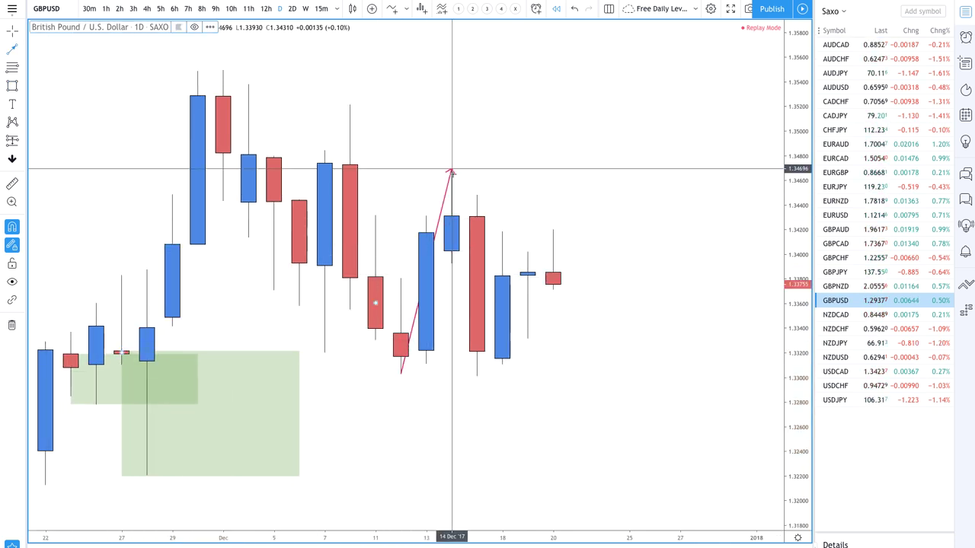
left_click(451, 170)
left_click(477, 374)
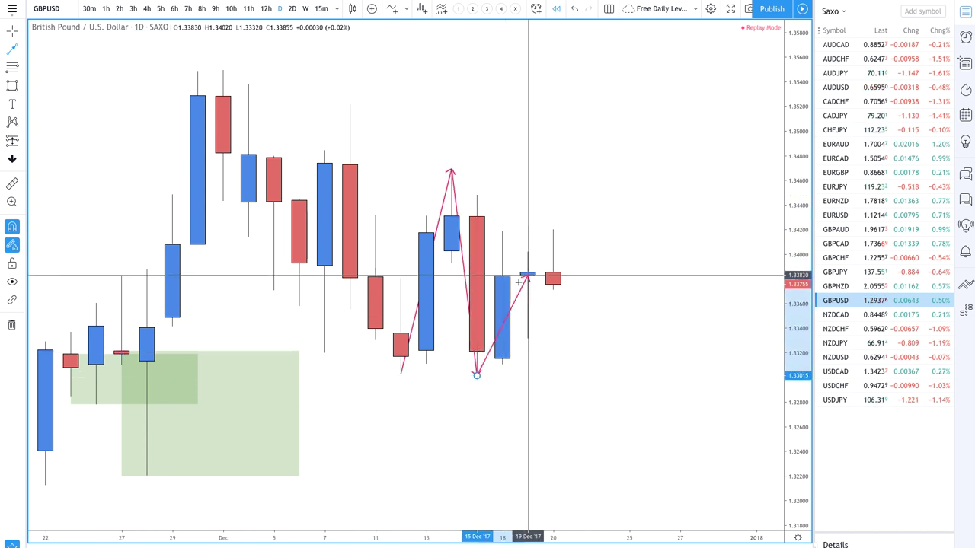
double_click(553, 229)
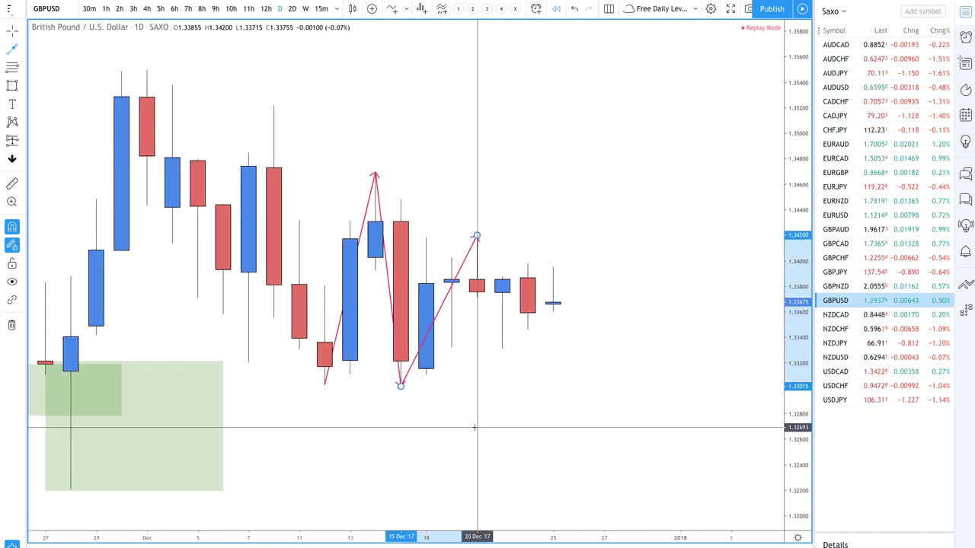
- Add a path from the 20 Dec high down and up to 27 Dec, plus a horizontal arrow at 1.3420
scroll(473, 428, "down", 3)
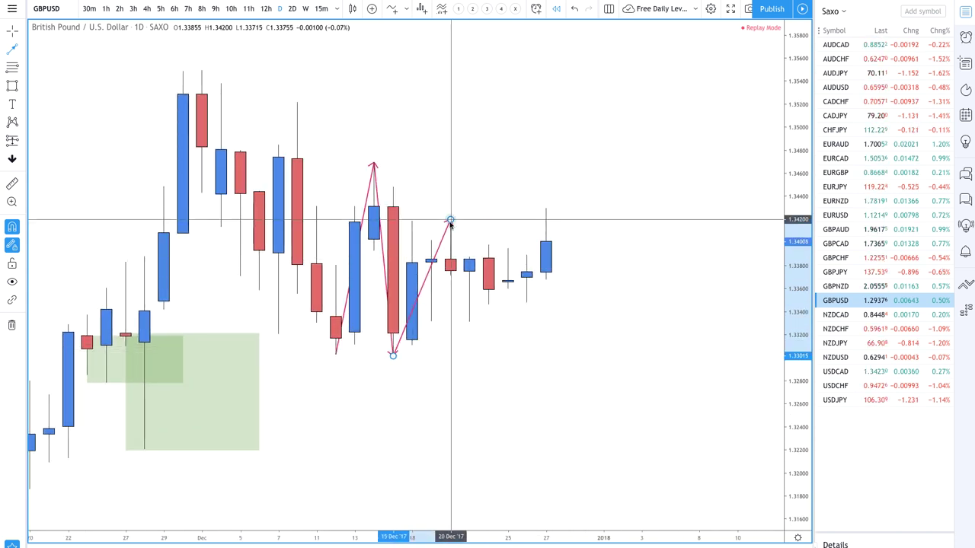
left_click(450, 220)
left_click(470, 320)
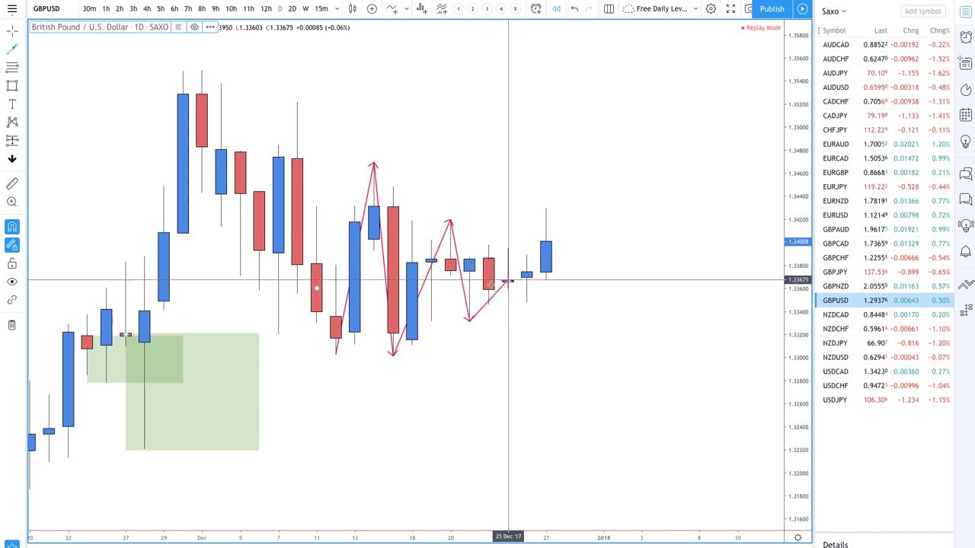
double_click(545, 209)
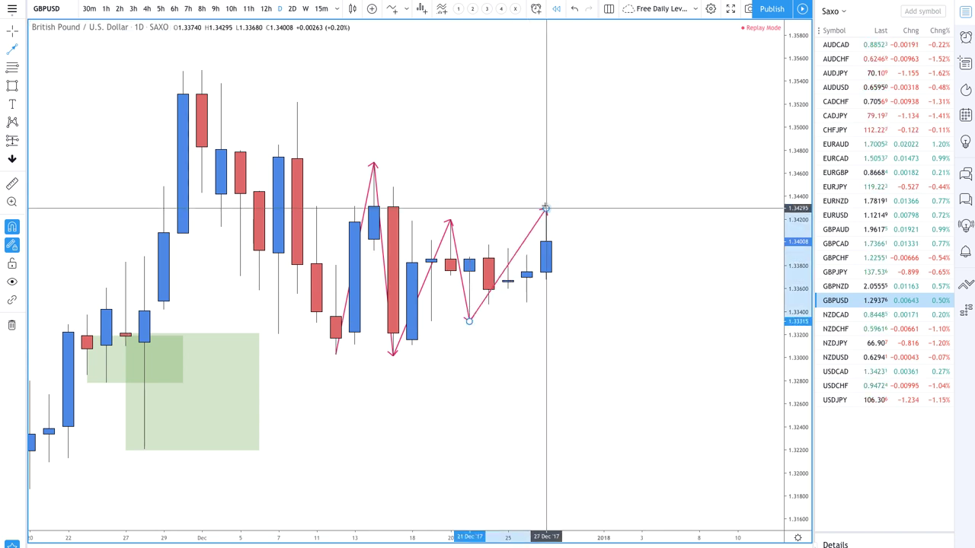
left_click(451, 220)
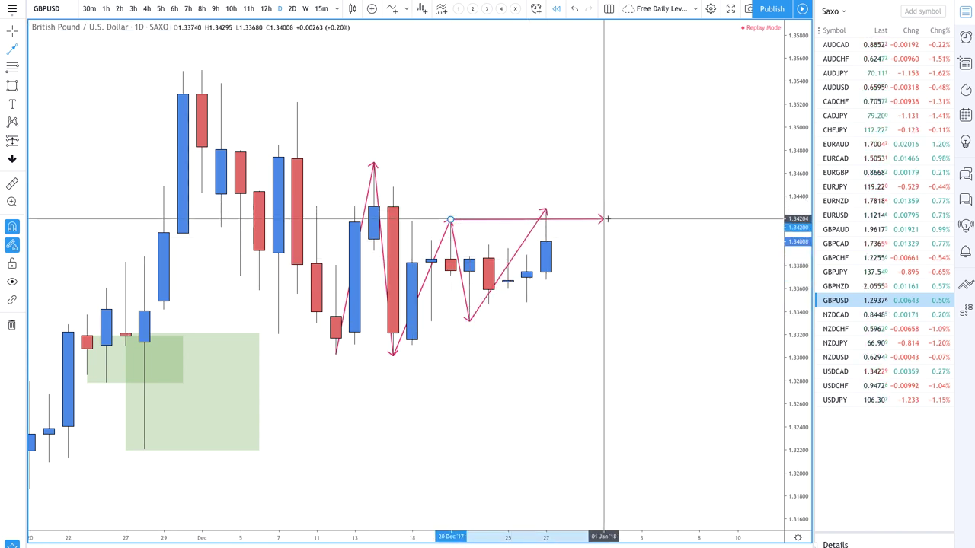
left_click(607, 219)
- Box a green zone from 22 Dec at 1.3387 to 5 Jan at 1.3303
left_click(12, 86)
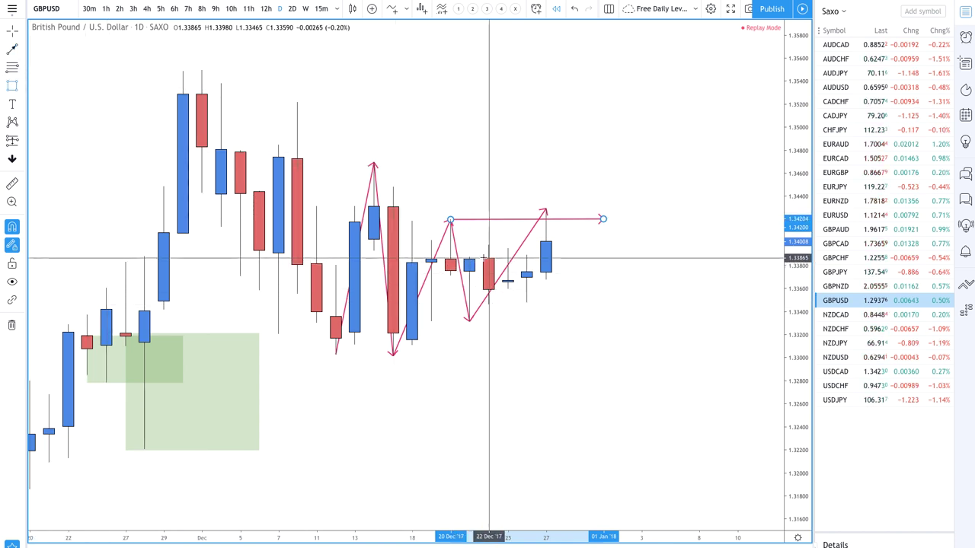
left_click(489, 259)
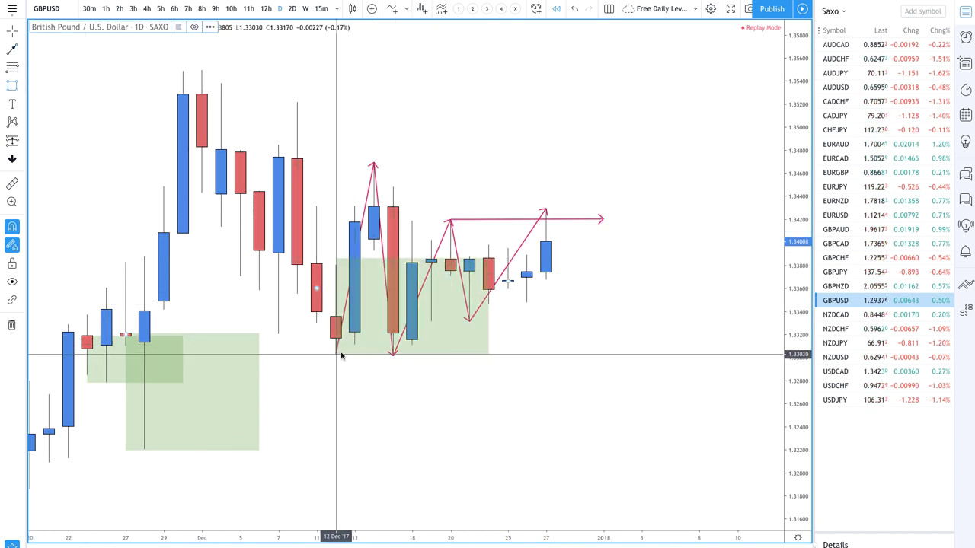
left_click(686, 353)
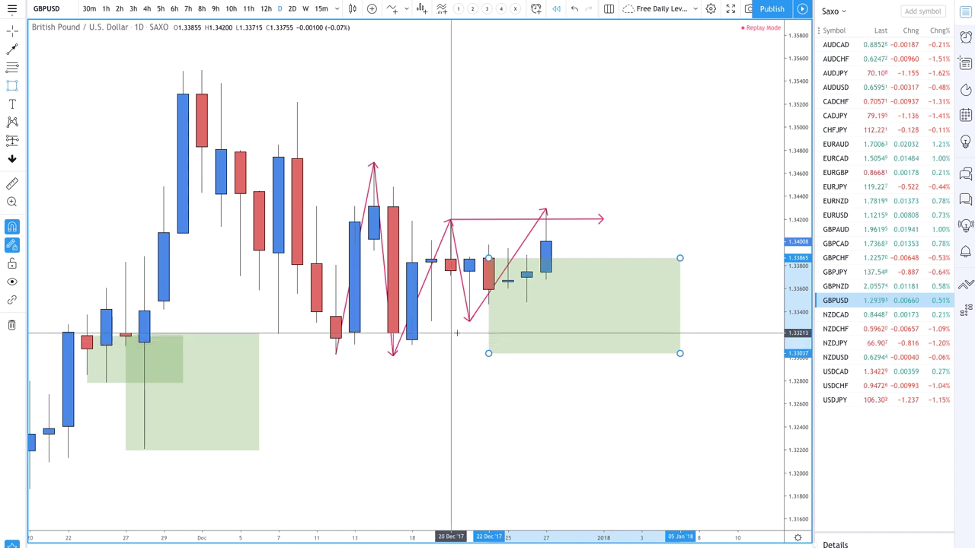
mouse_move(406, 506)
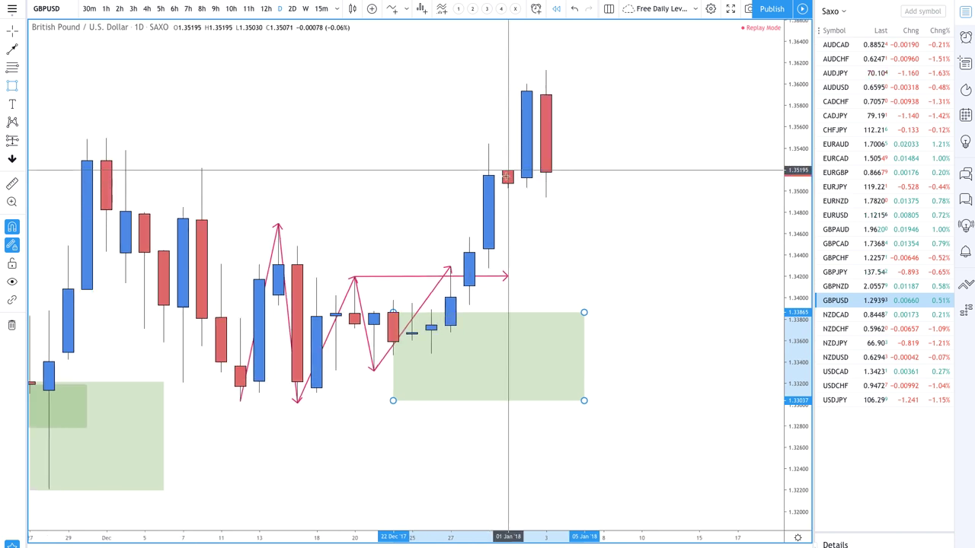
- Draw a small green zone on 1 Jan and a pink path from the 21 Dec low to the 2 Jan high 1.3600
left_click_drag(508, 172, 573, 189)
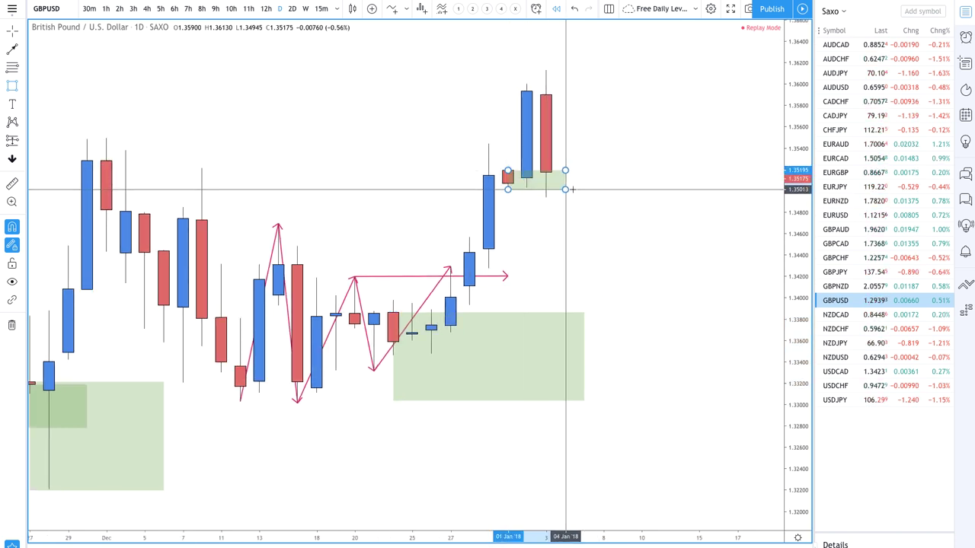
left_click(13, 49)
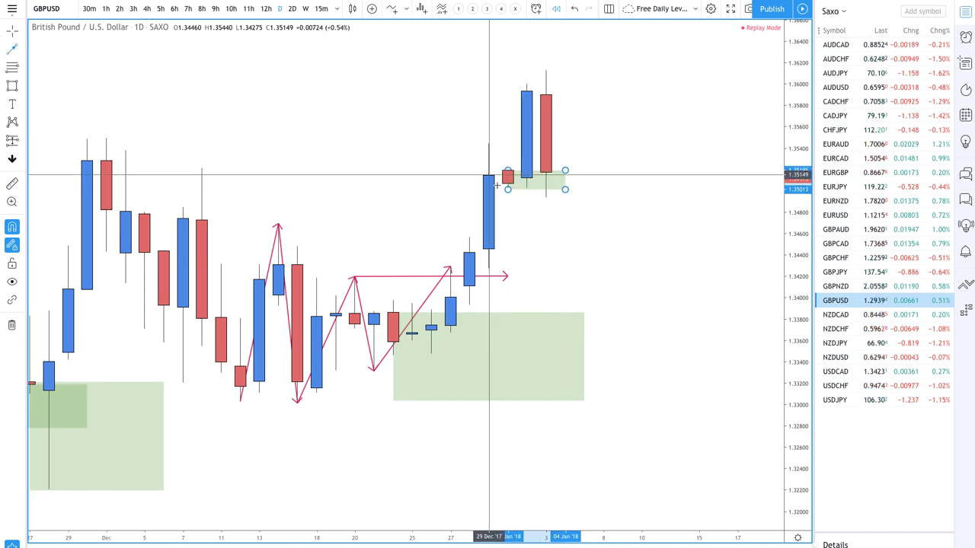
left_click(450, 268)
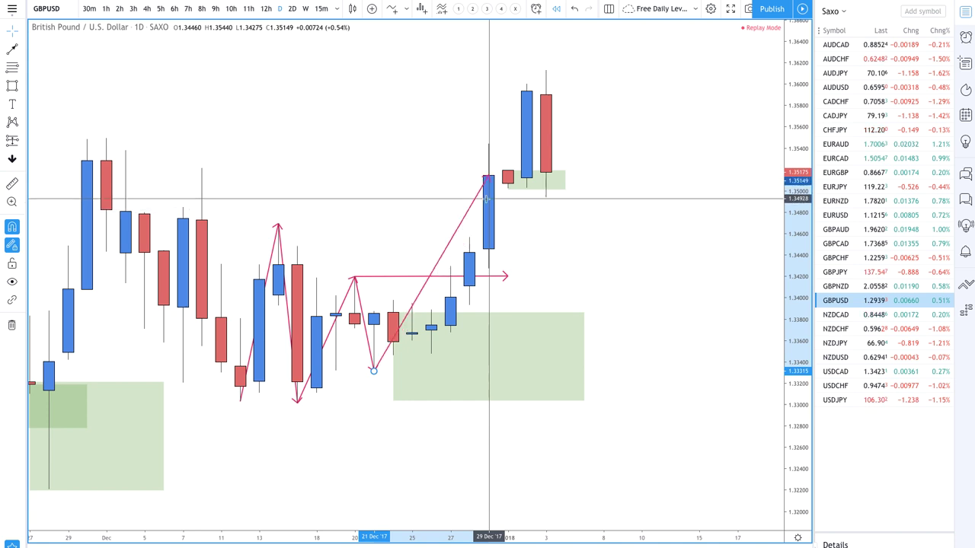
left_click(489, 151)
left_click(9, 50)
left_click(488, 145)
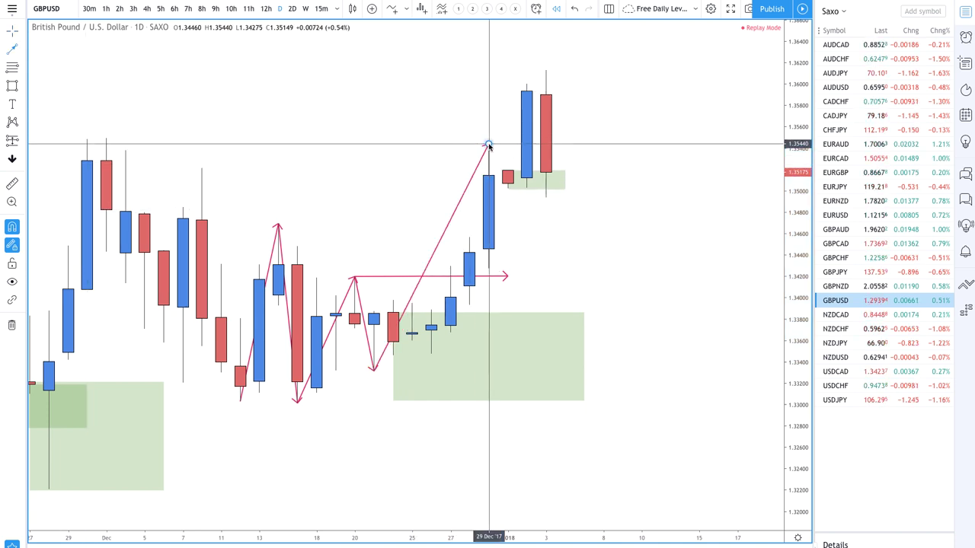
left_click(507, 187)
left_click(526, 84)
- Zoom the GBPUSD chart out to show all pink paths and green zones from 2017 to January 2018
scroll(504, 221, "down", 3)
scroll(501, 290, "down", 10)
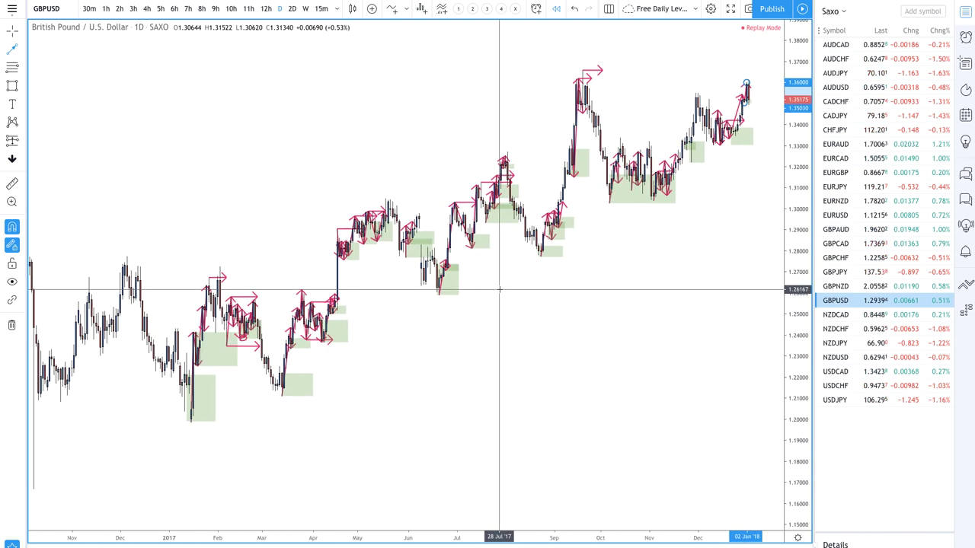
scroll(501, 290, "up", 4)
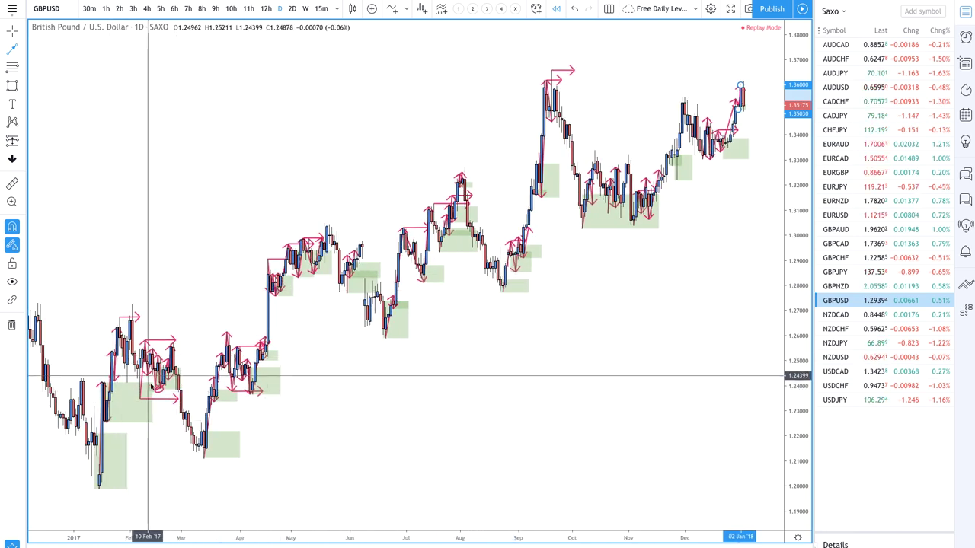